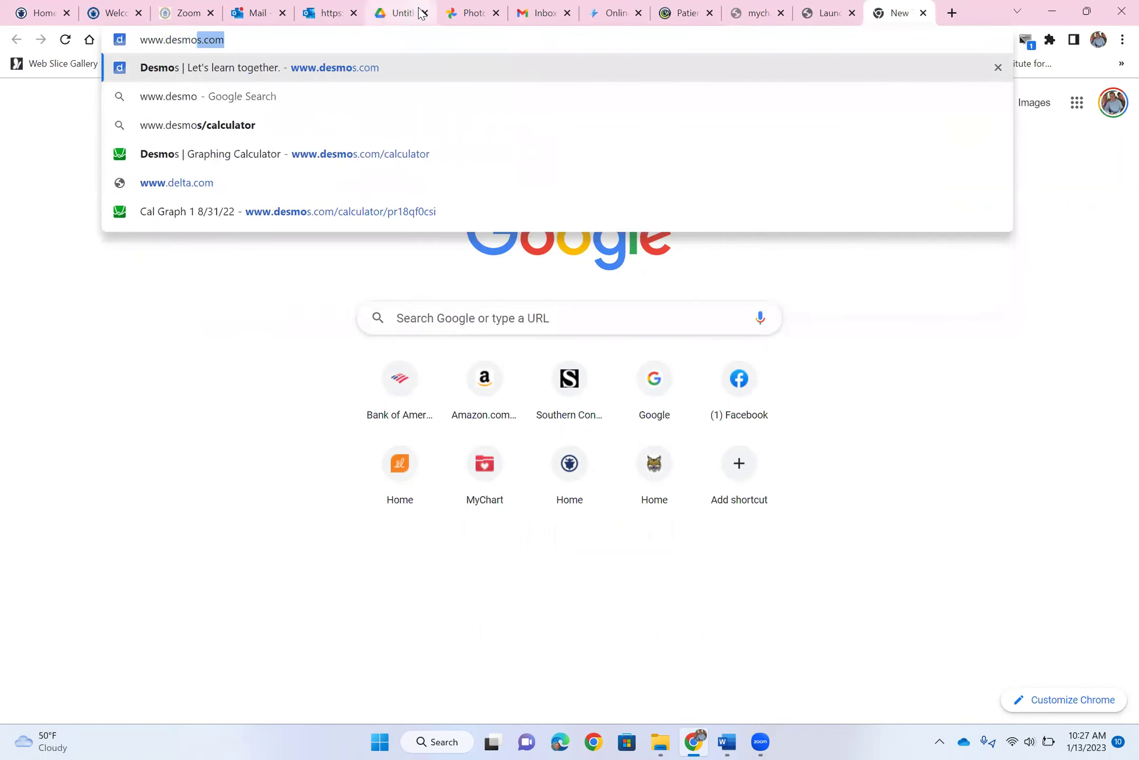
key("Return")
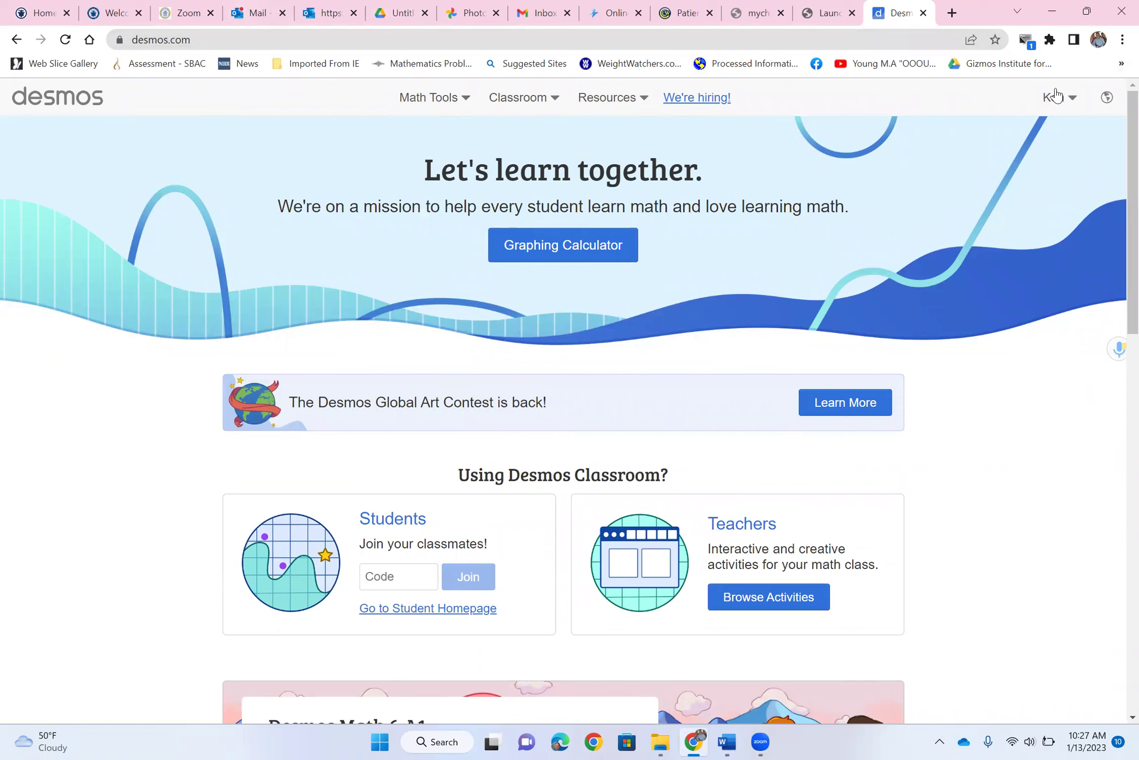
left_click(1071, 102)
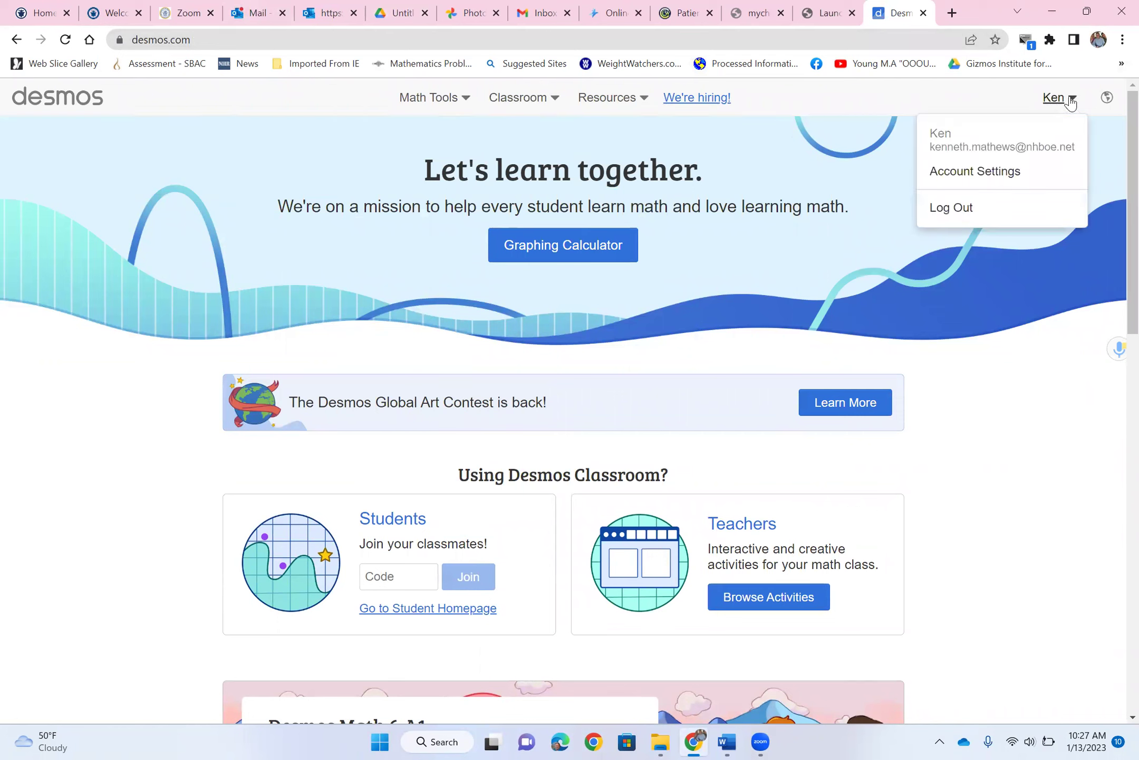
left_click(969, 209)
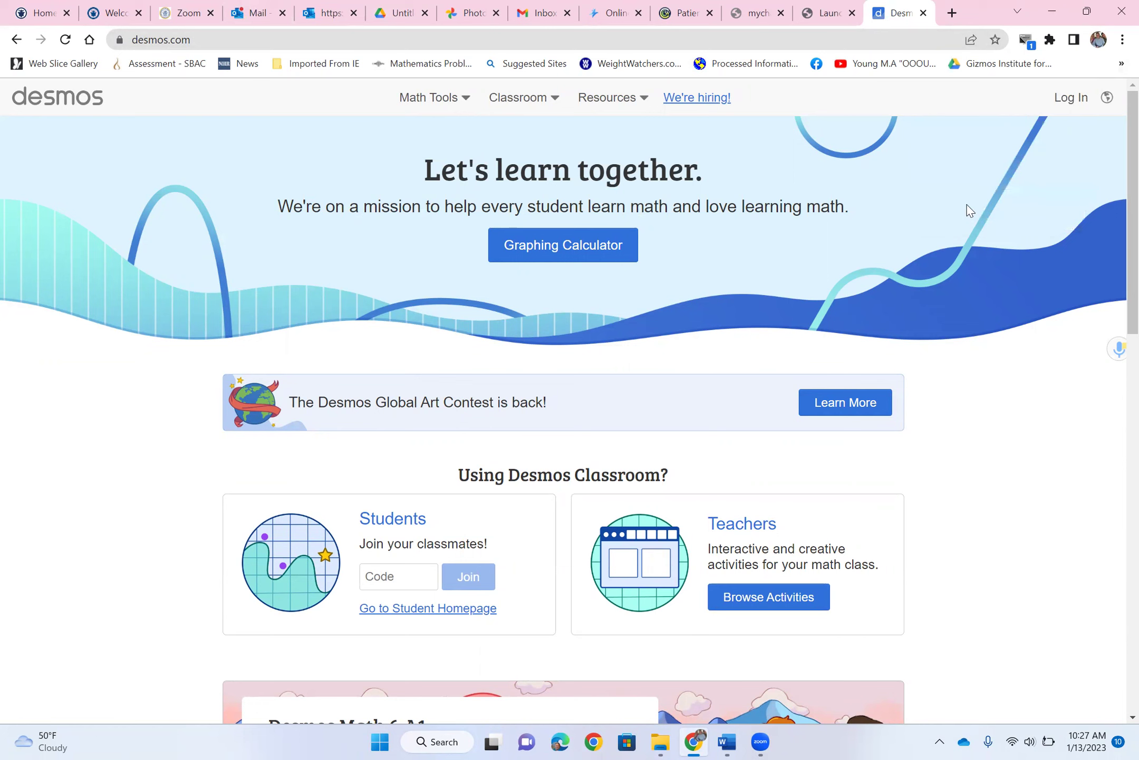
left_click(1071, 102)
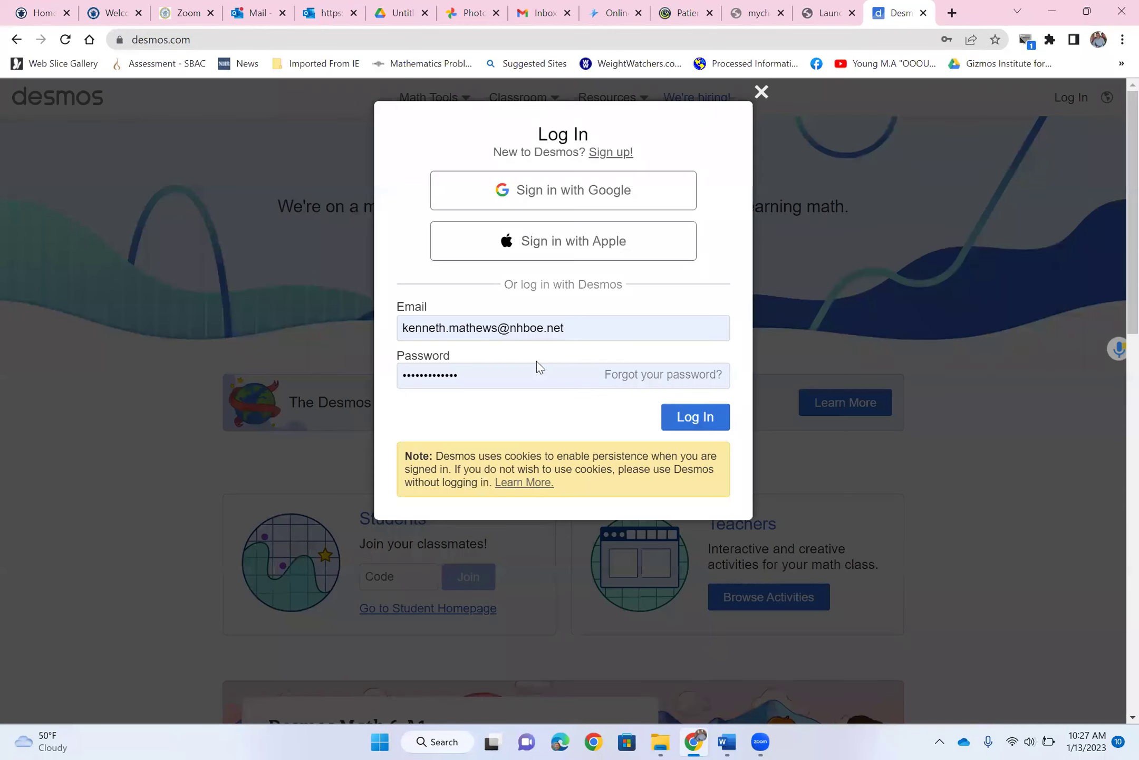
left_click(720, 420)
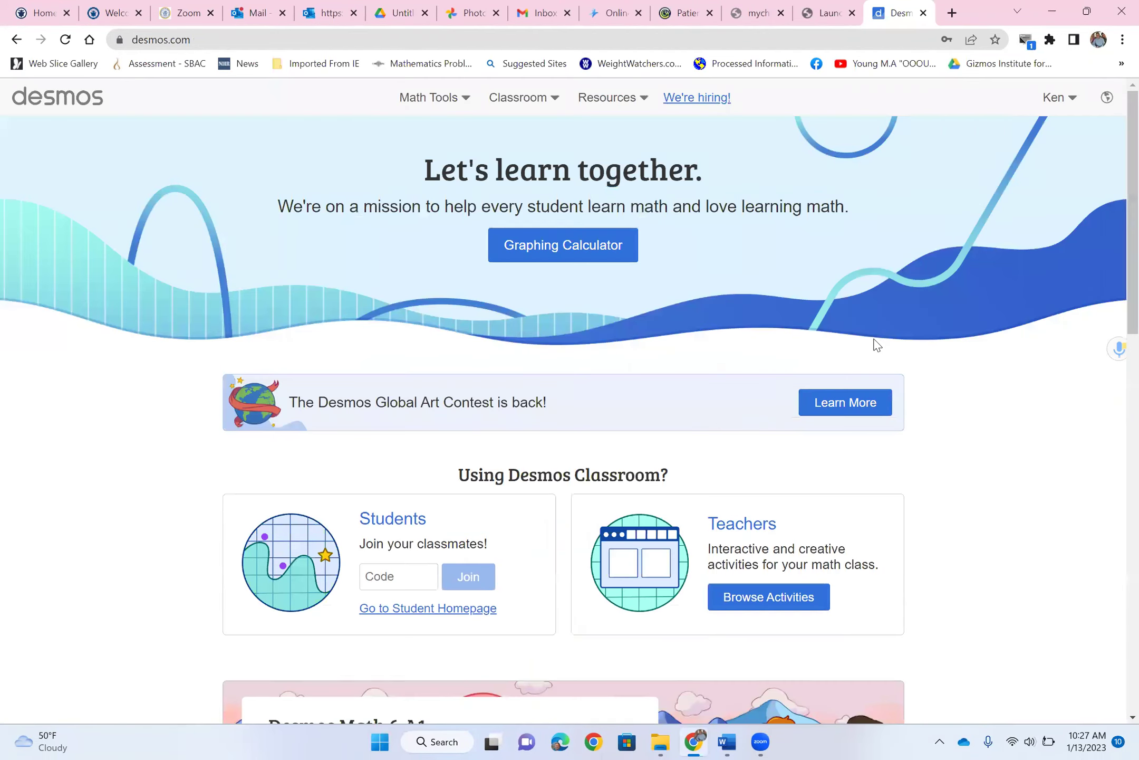
Open the Graphing Calculator and begin the first expression with f(x) =.
left_click(547, 247)
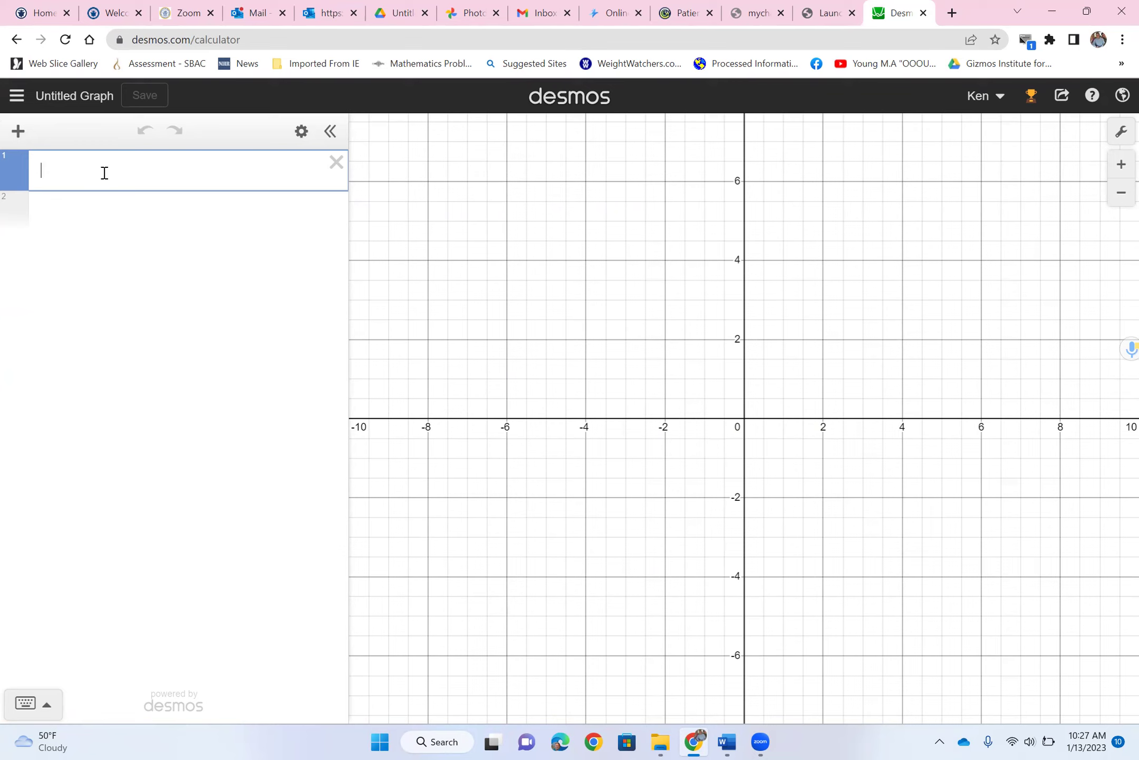
type("f")
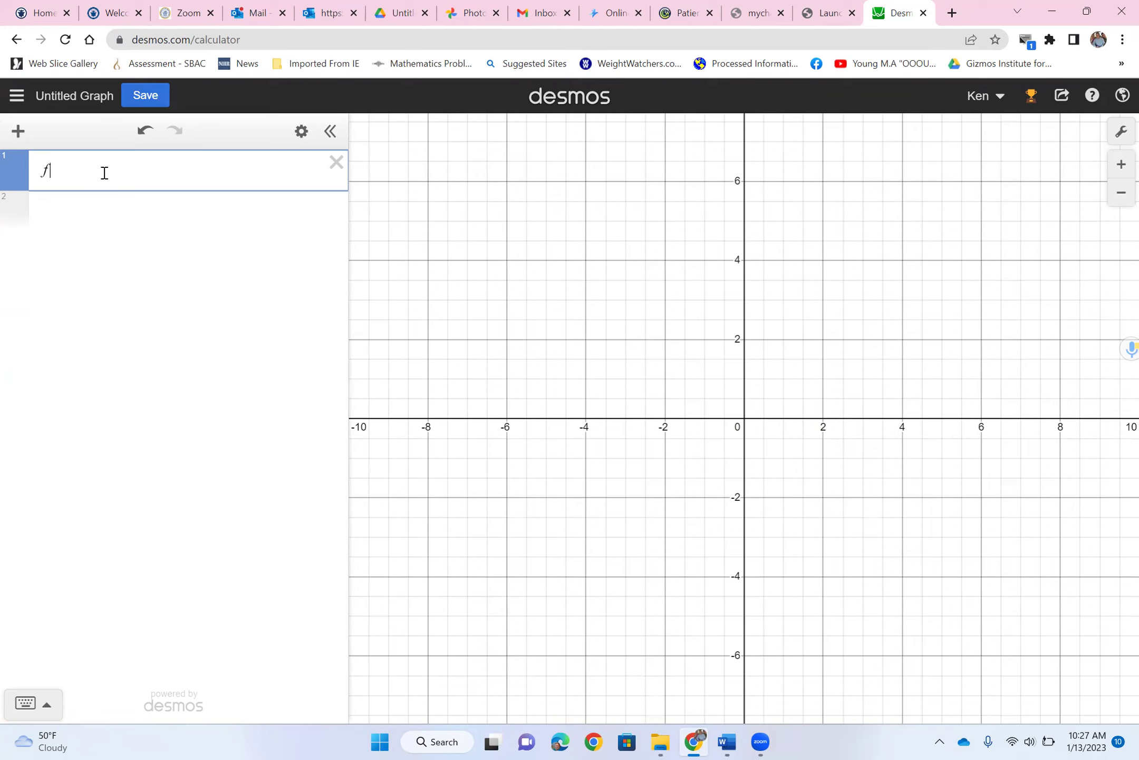
type("(x)=")
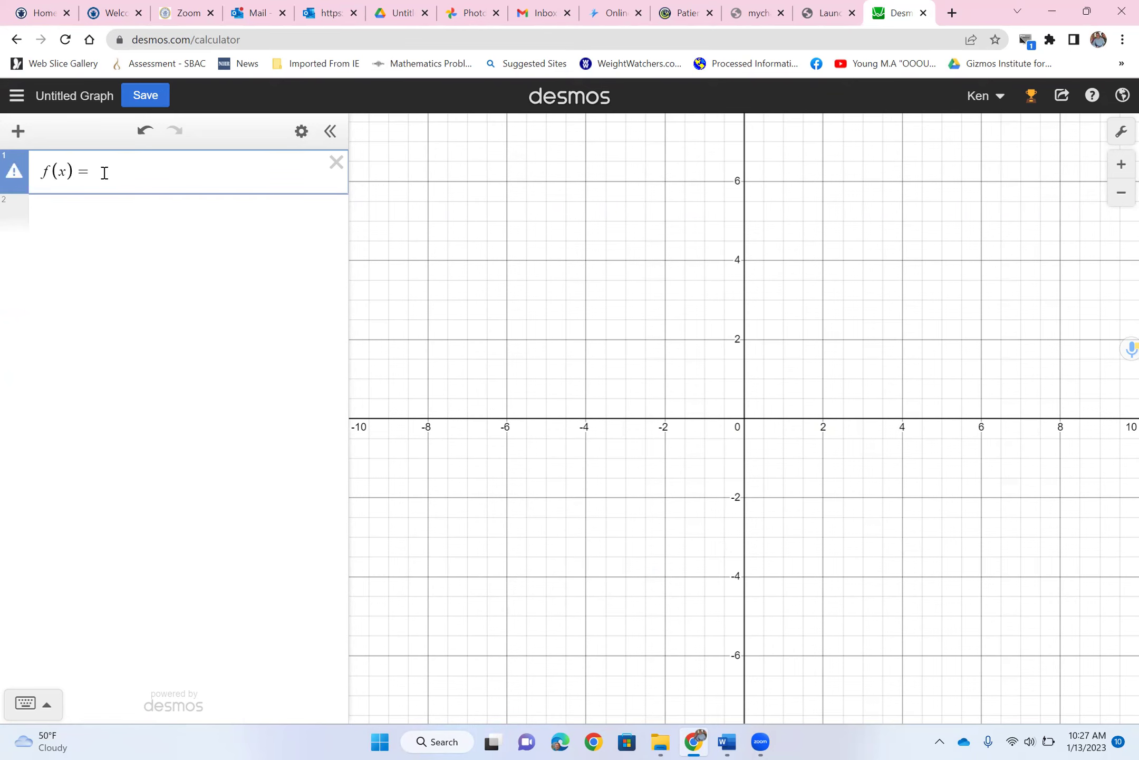
type("1/3x")
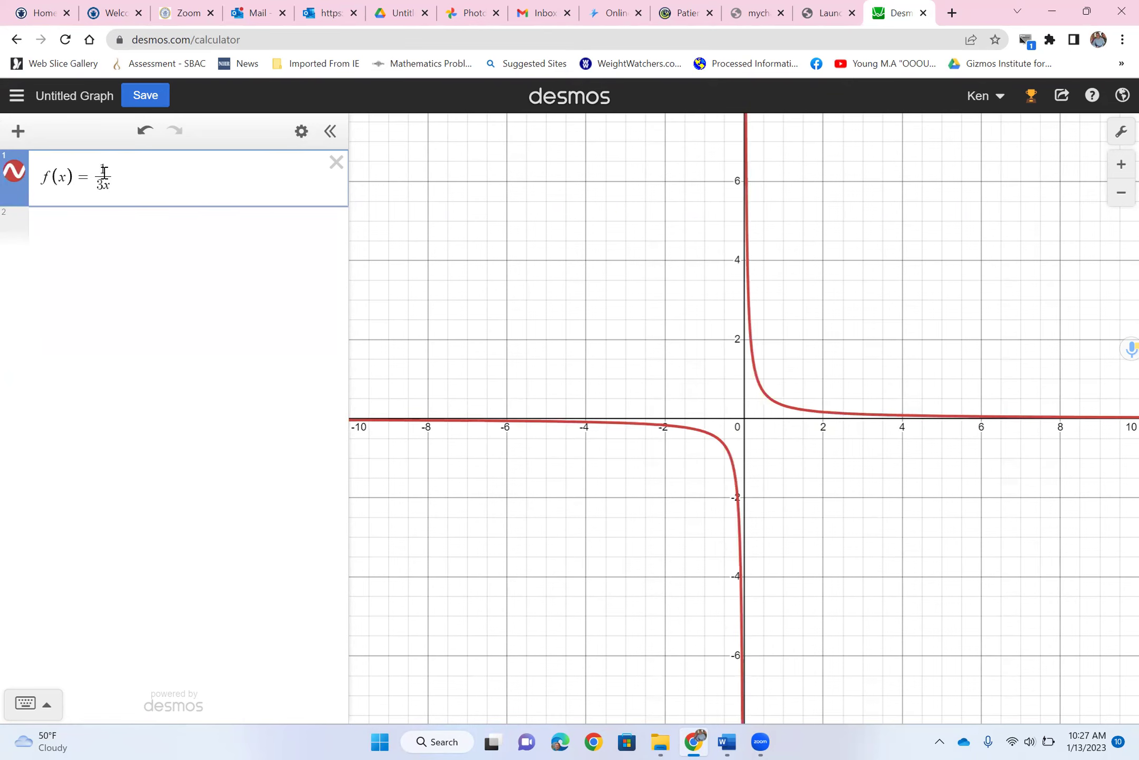
key("BackSpace")
key("BackSpace")
key("BackSpace")
key("BackSpace")
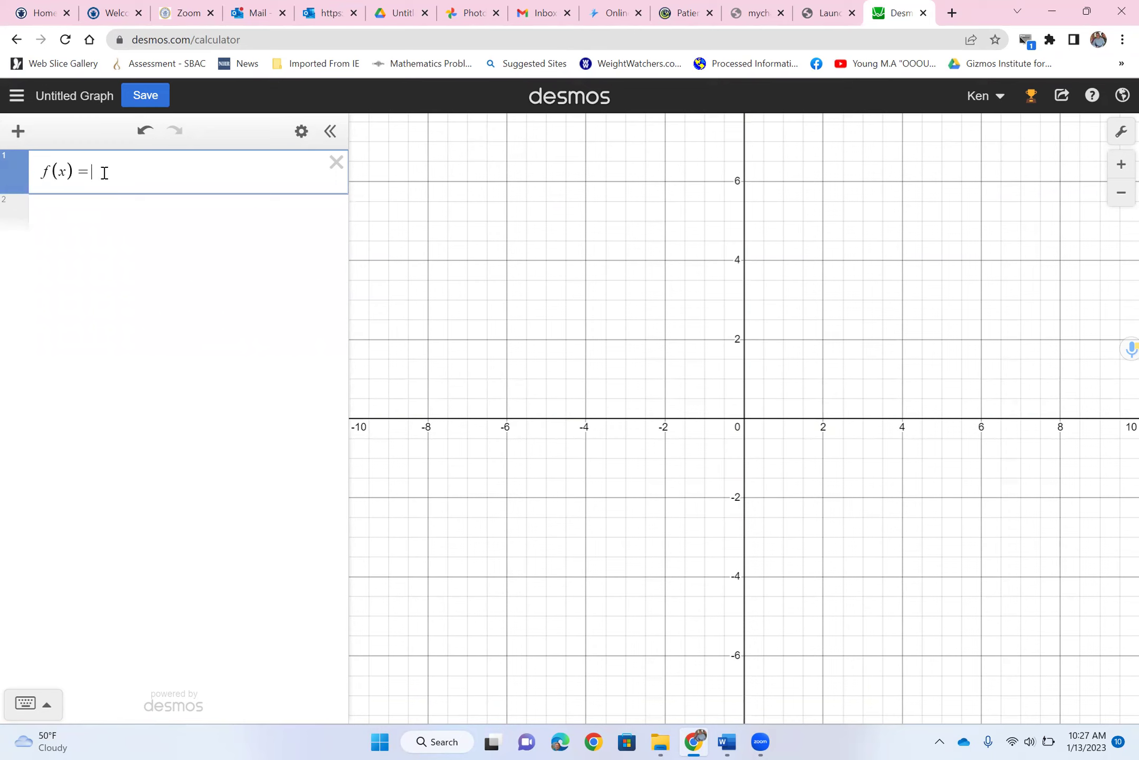
Complete the first expression as f(x) = 1/3 x + 2, with only the 3 in the denominator.
type("1")
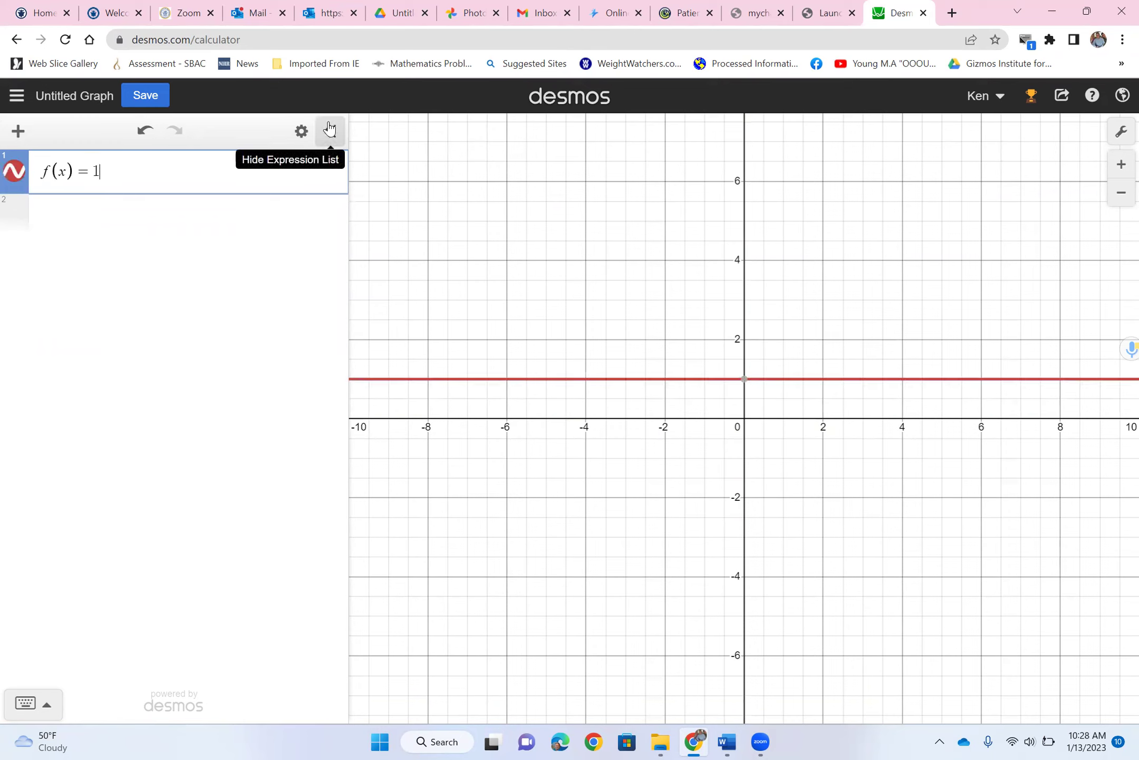
type("/")
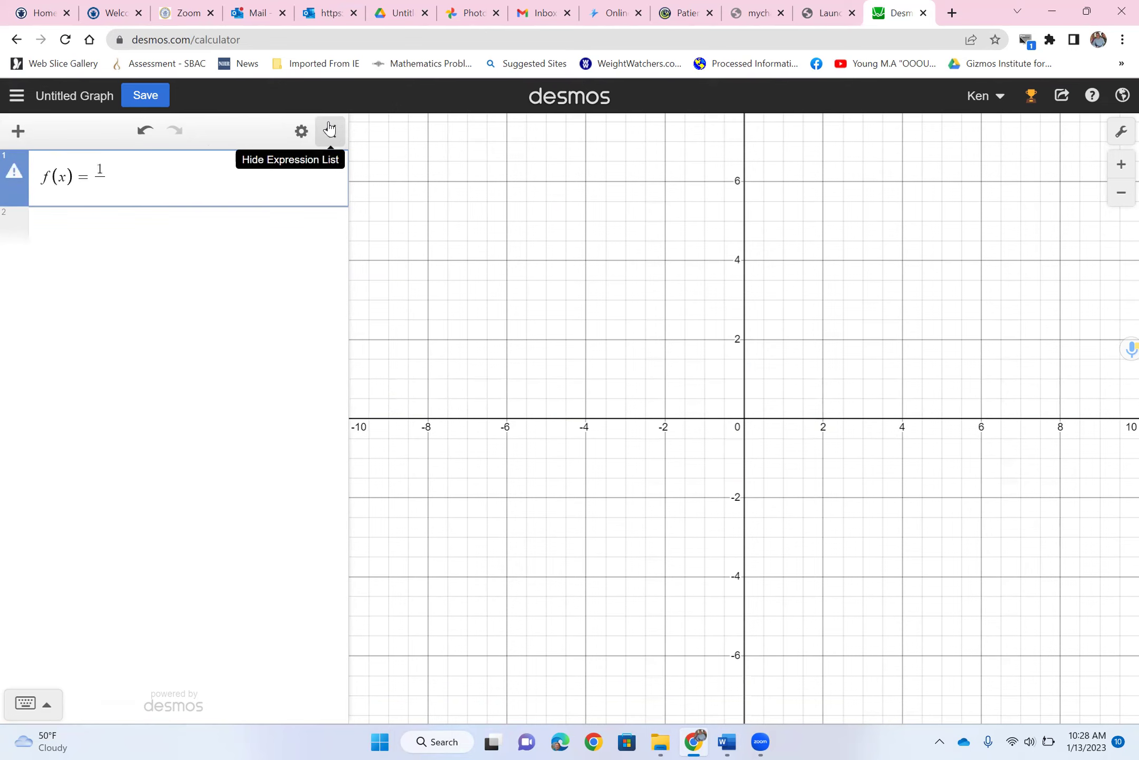
type("x")
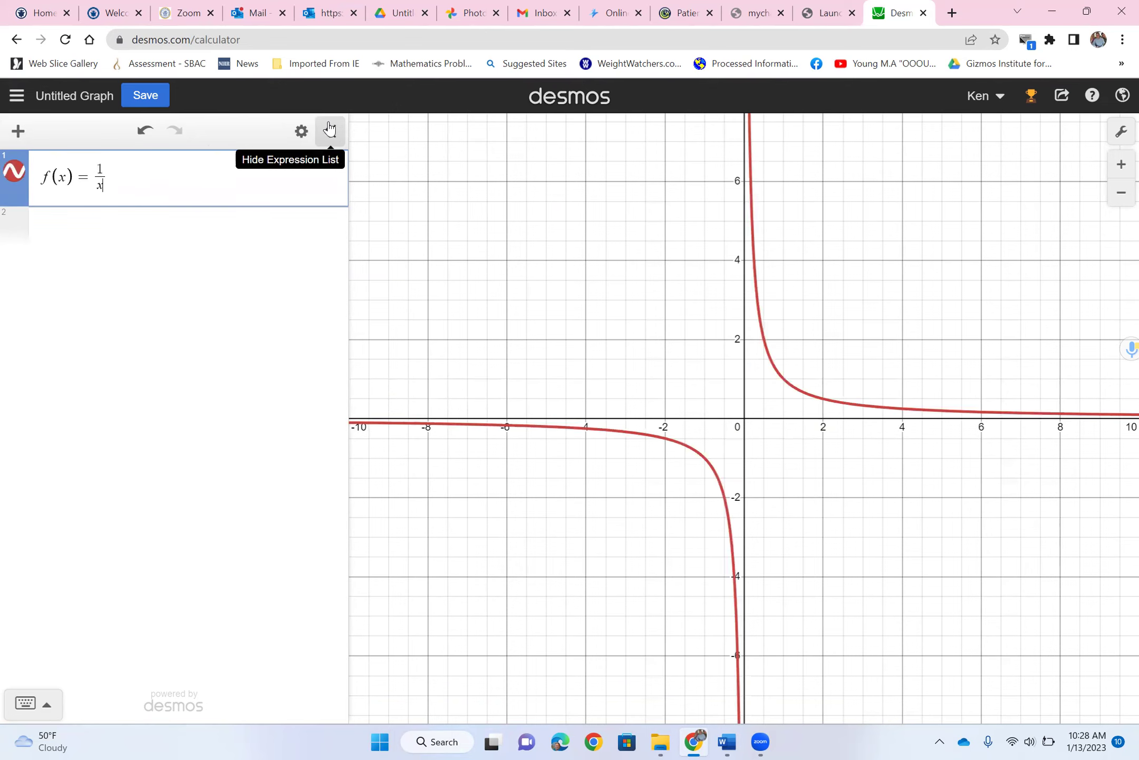
key("BackSpace")
type("3")
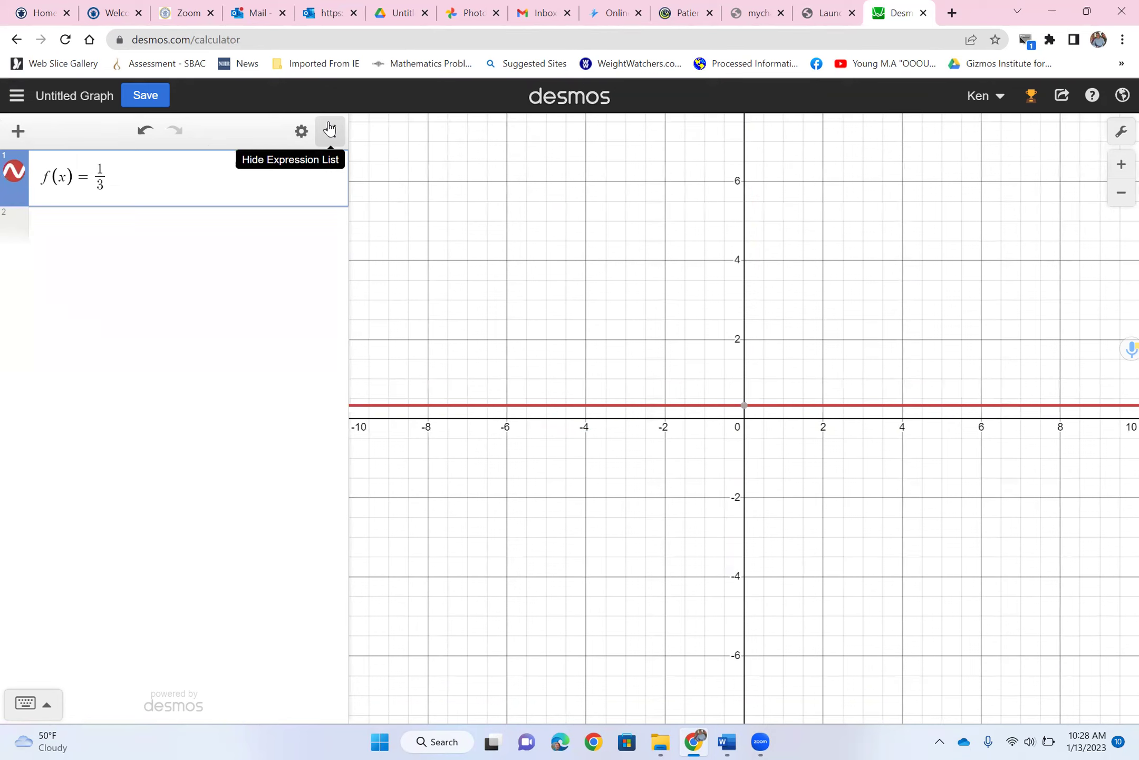
type("x")
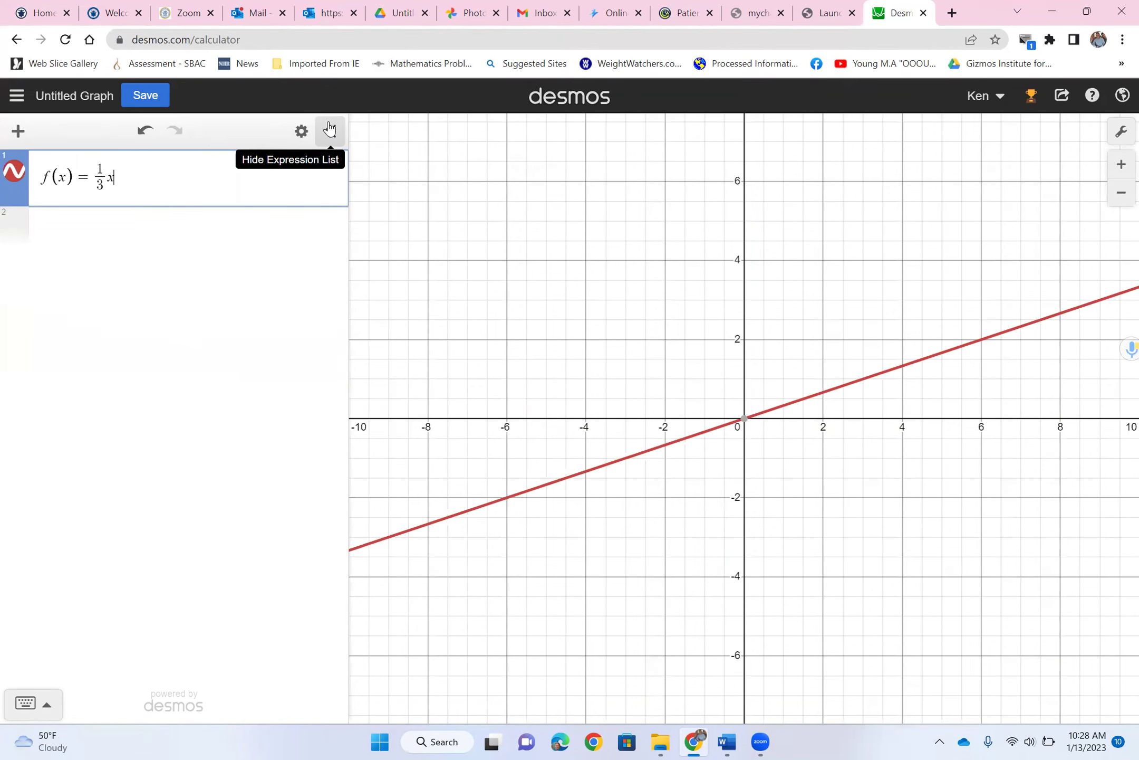
type("+2")
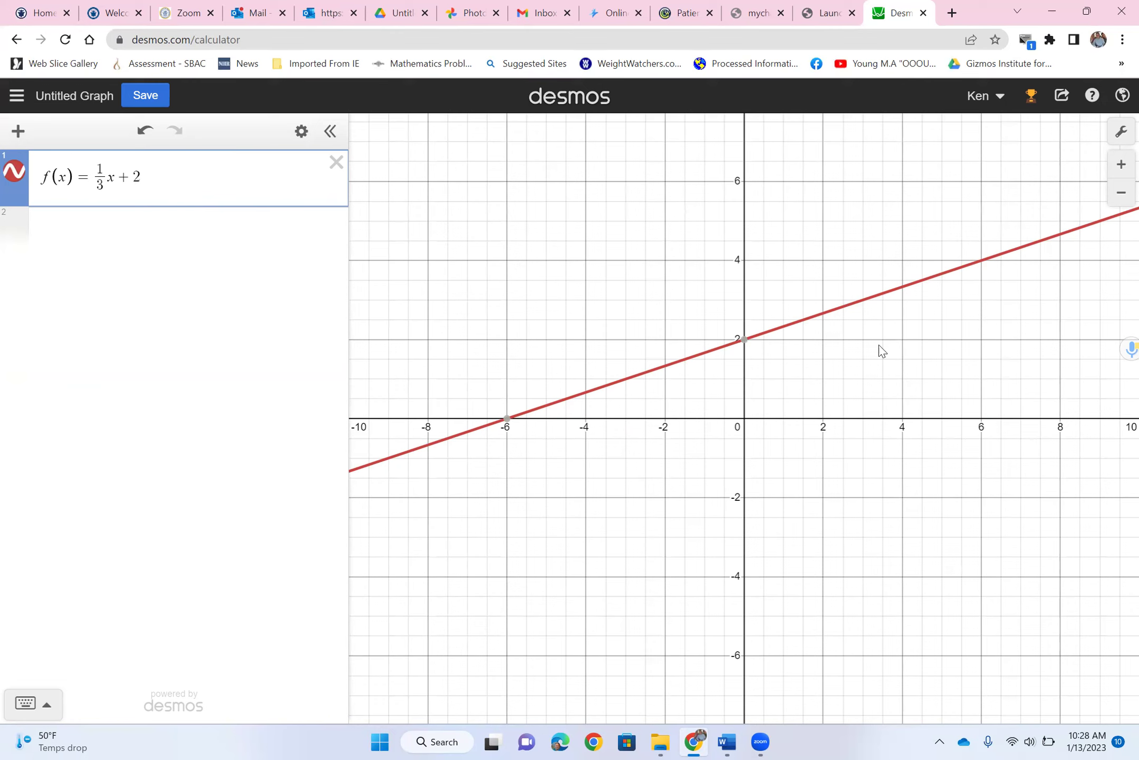
Trace the graphed line and show the coordinates of its y-intercept.
mouse_move(741, 343)
left_click_drag(984, 265, 979, 263)
left_click(745, 339)
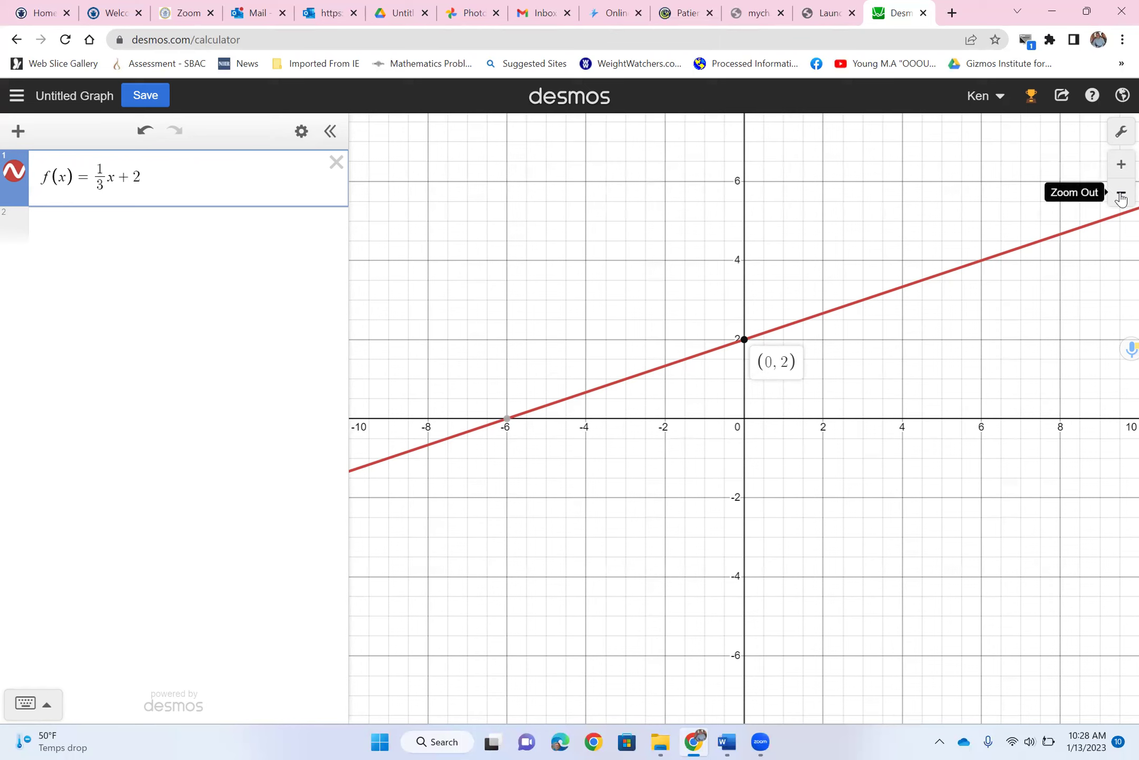
Set the graph's x-axis range from -100 to 100.
left_click(1119, 131)
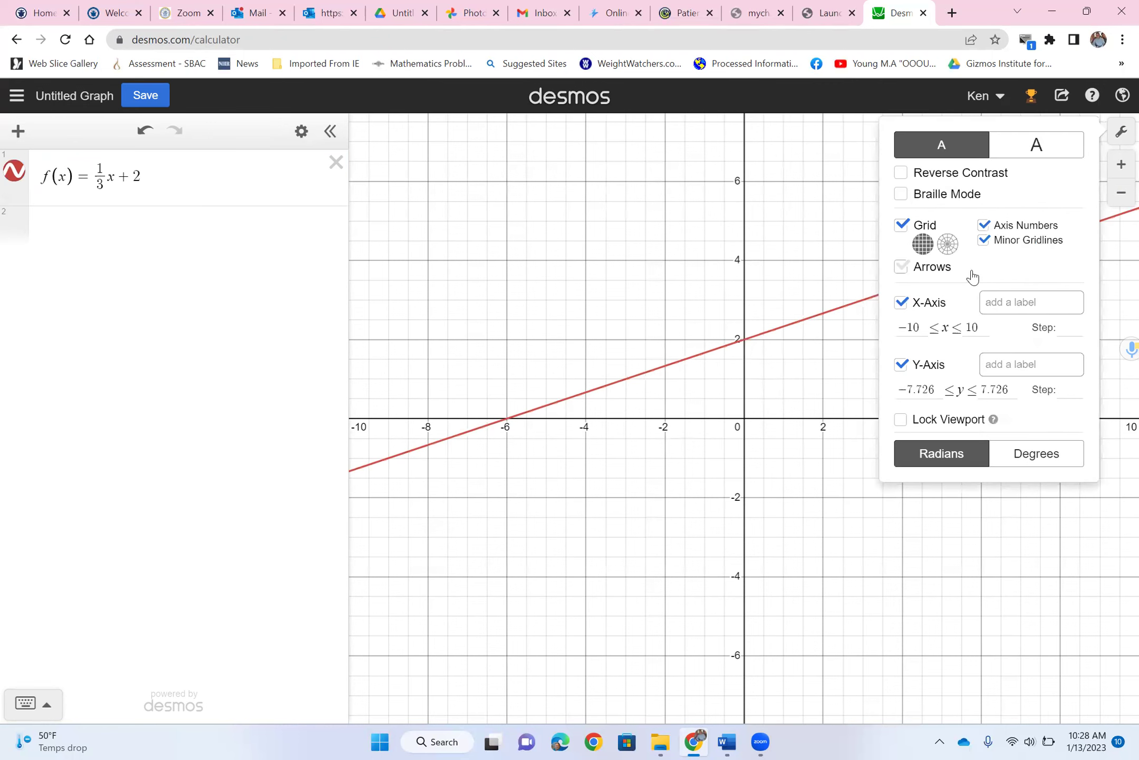
left_click_drag(911, 326, 898, 326)
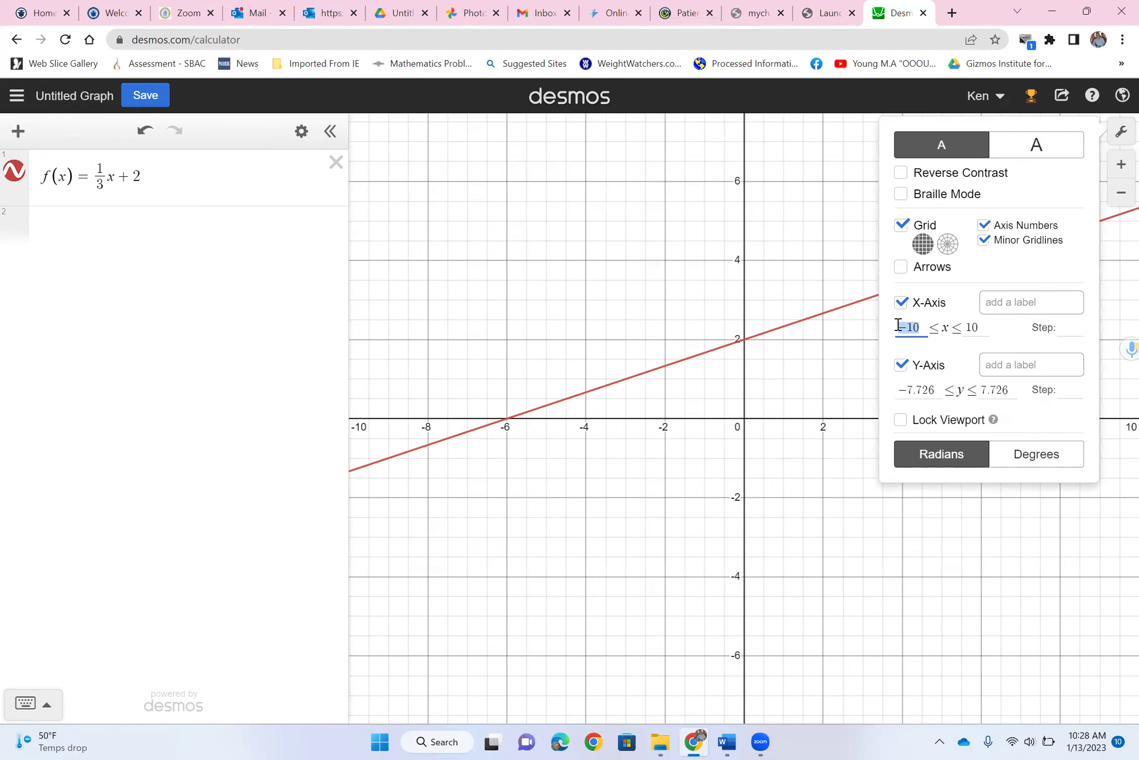
type("-100")
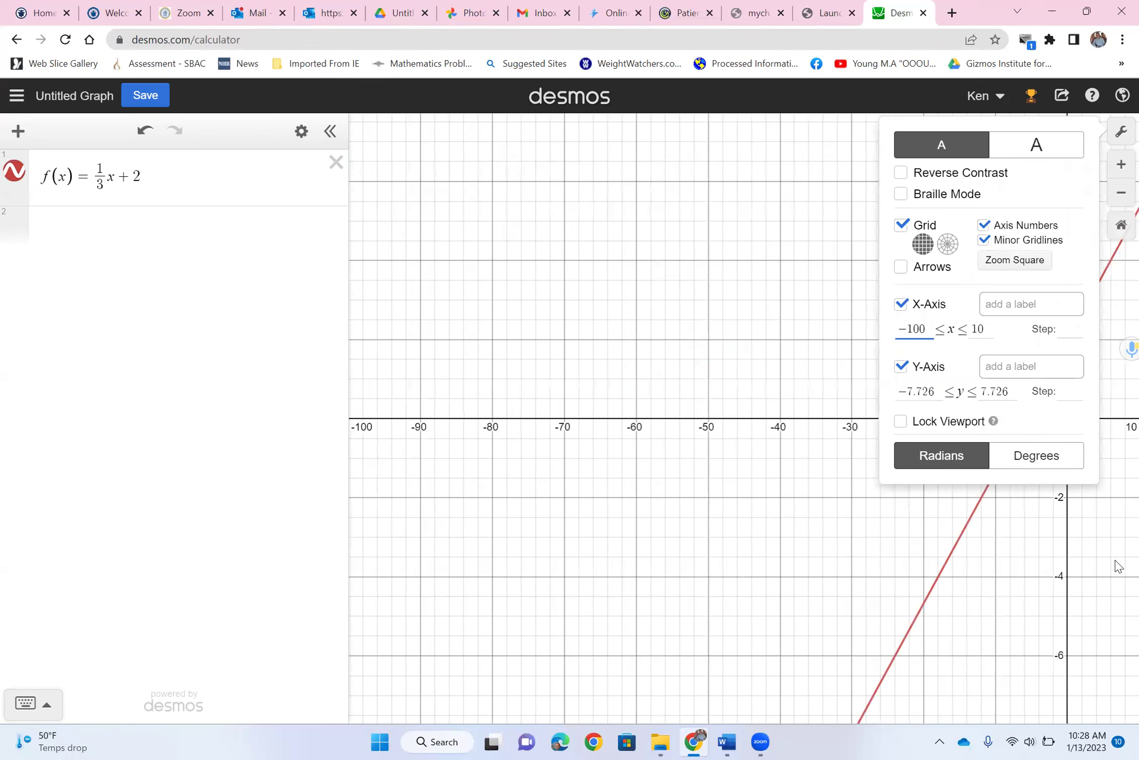
left_click(983, 331)
type("0")
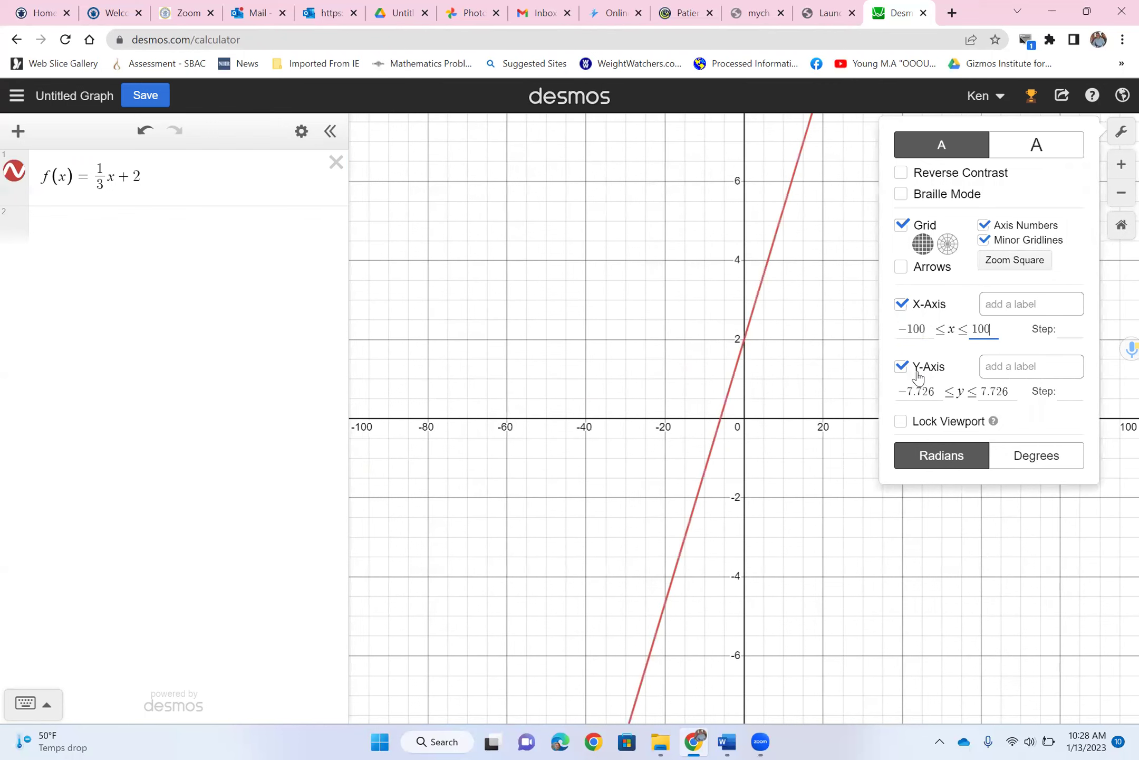
Set the graph's y-axis range from -5 to 5, and restore the default viewport.
left_click_drag(936, 391, 887, 401)
type("-5")
left_click_drag(993, 392, 955, 392)
type("5")
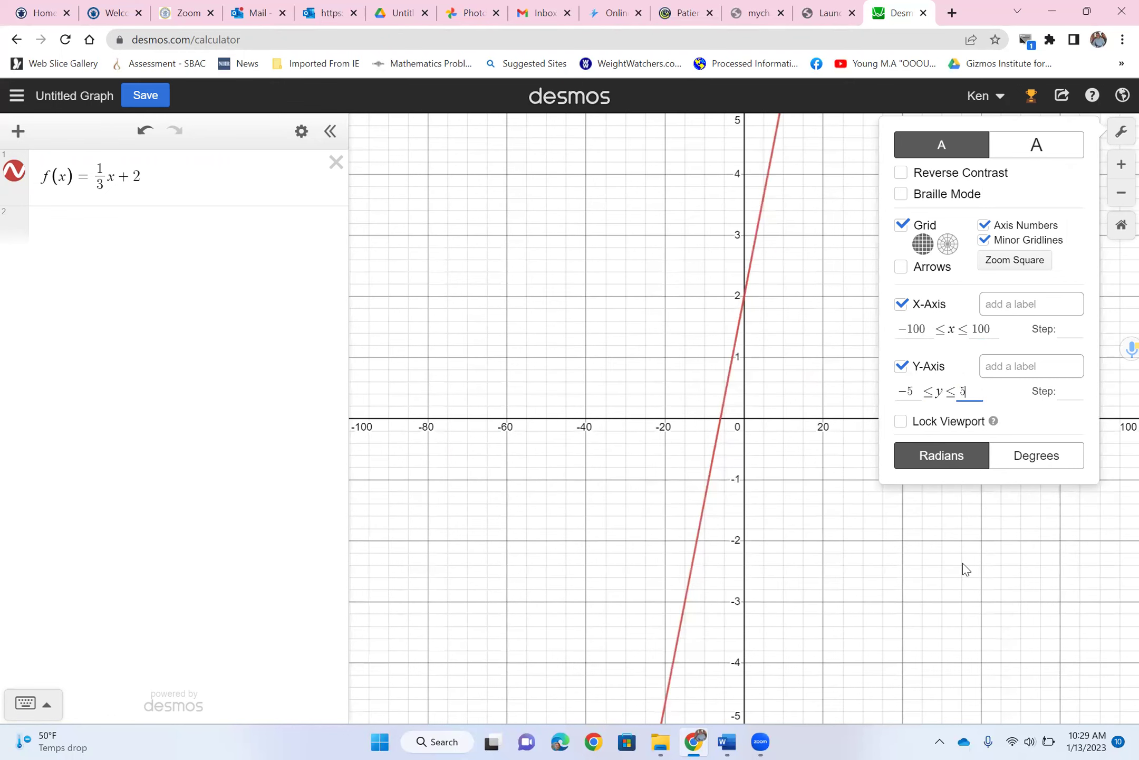
left_click(976, 531)
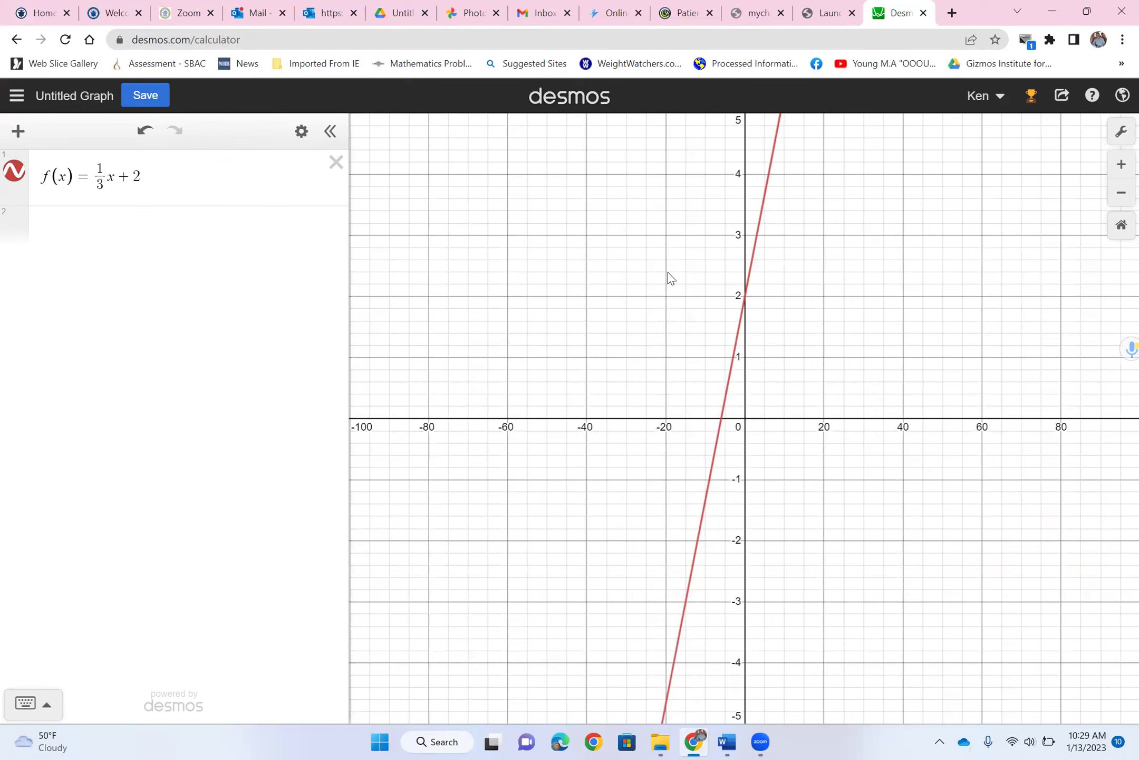
left_click(1121, 227)
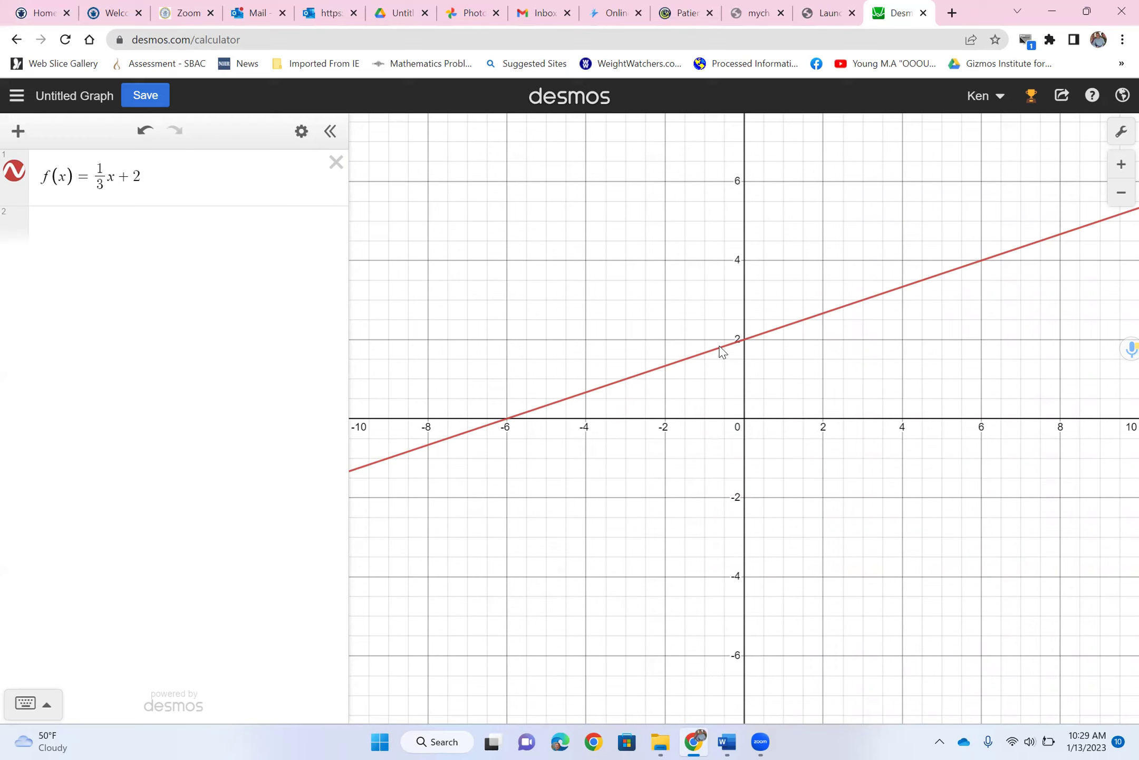
Try the dashed style on the function's line and set it to dotted.
left_click(15, 171)
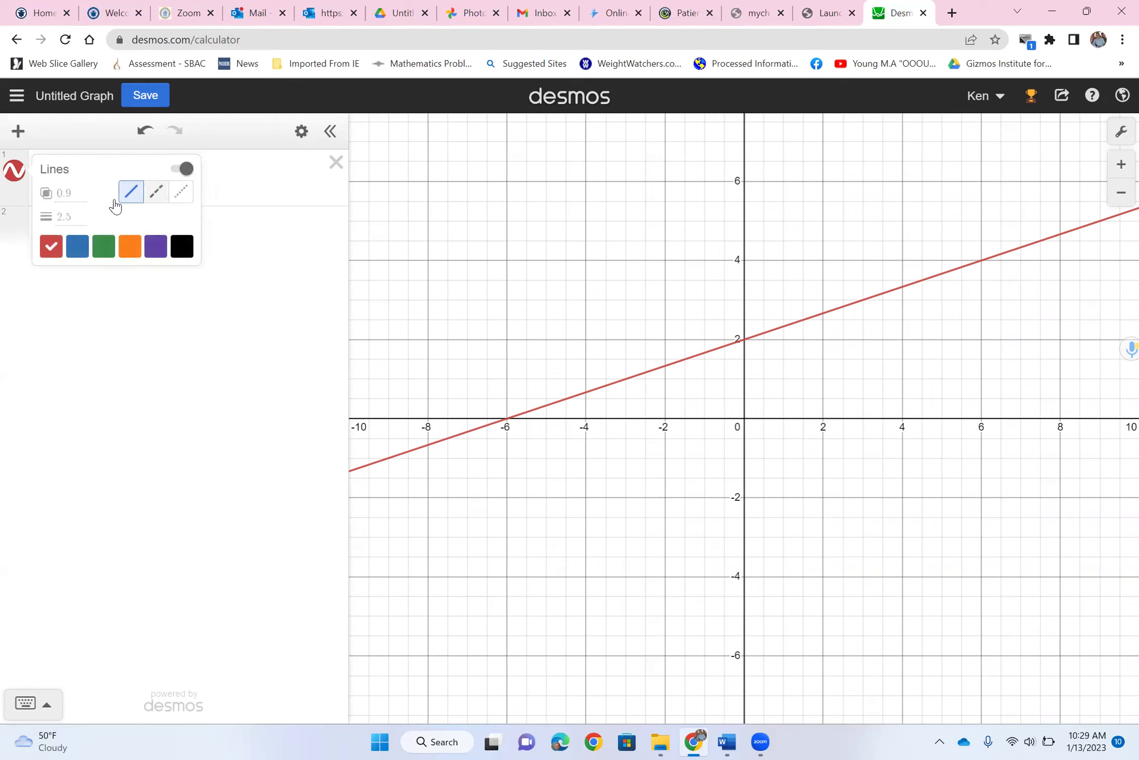
left_click(156, 191)
left_click(181, 192)
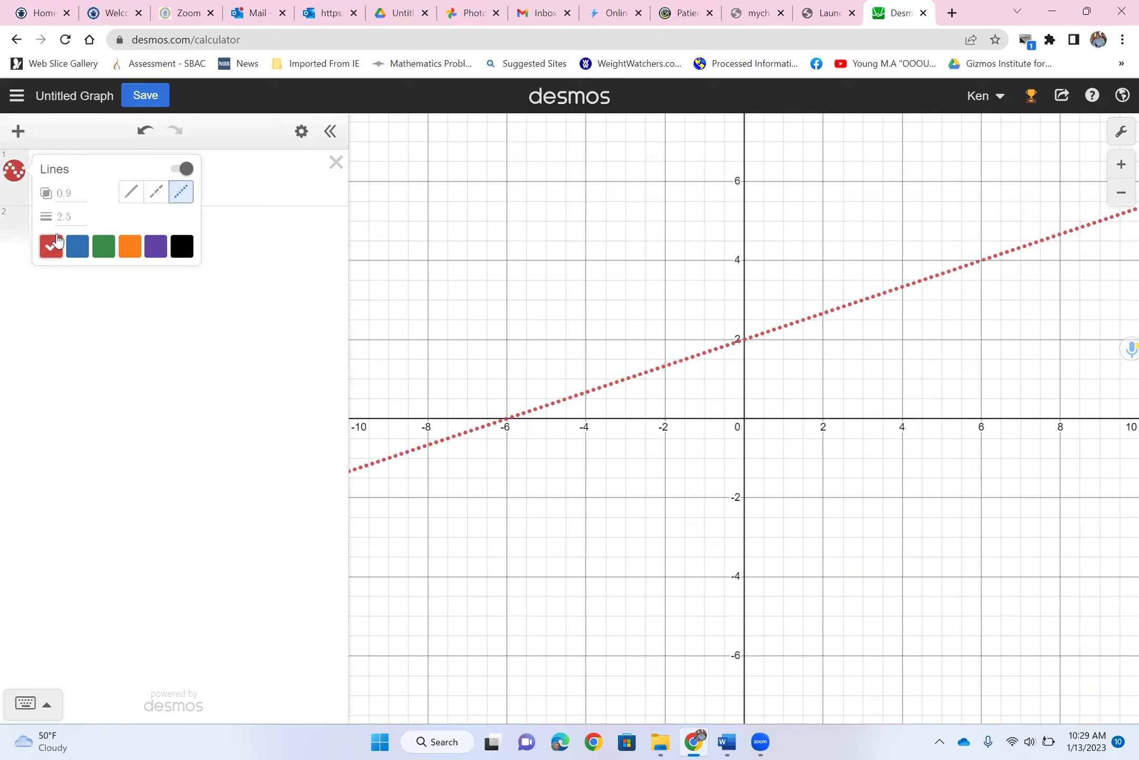
Try line thicknesses of 9 and 1 on the dotted line.
left_click(54, 216)
type("9")
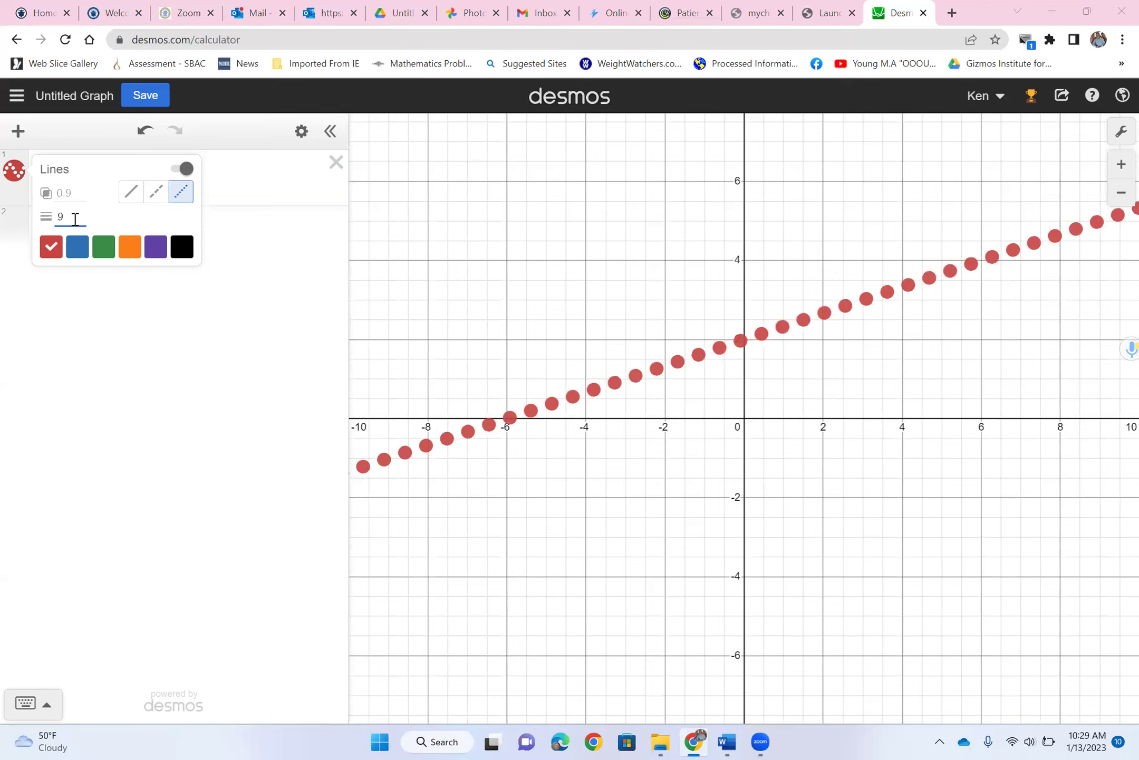
double_click(60, 216)
type("1")
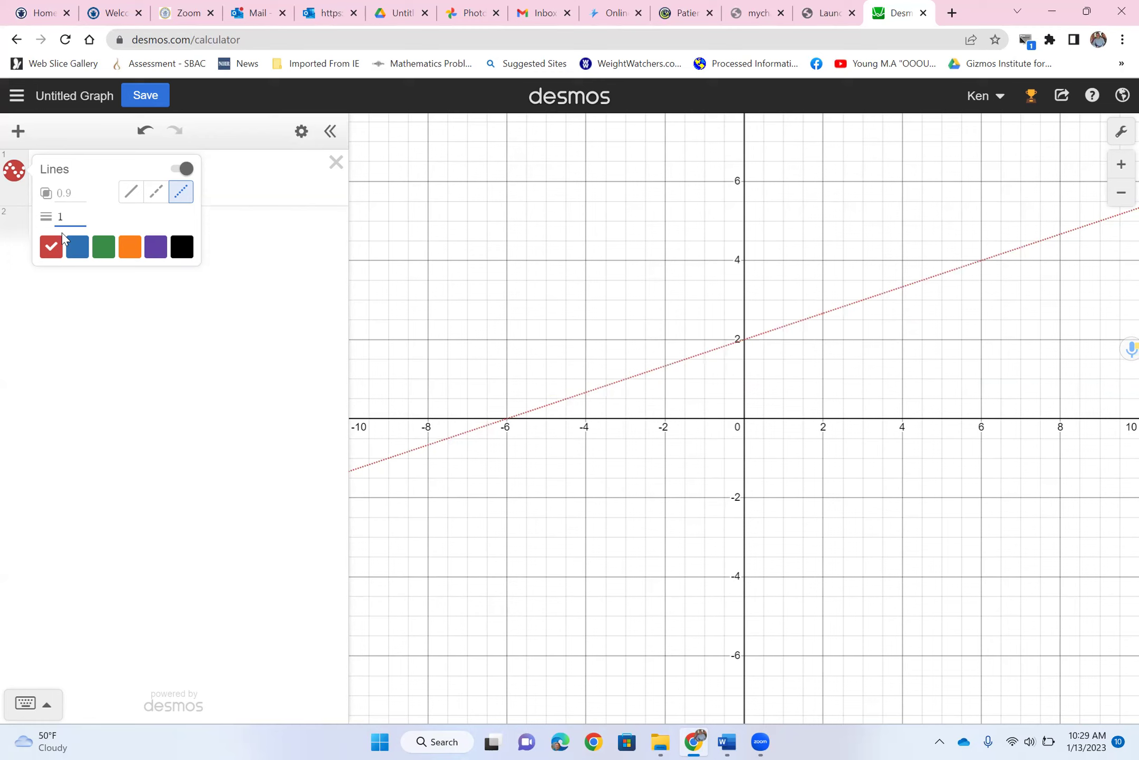
Try line opacities of .3 and .2, and set the dotted line's opacity to 2.
left_click(70, 194)
type(".3")
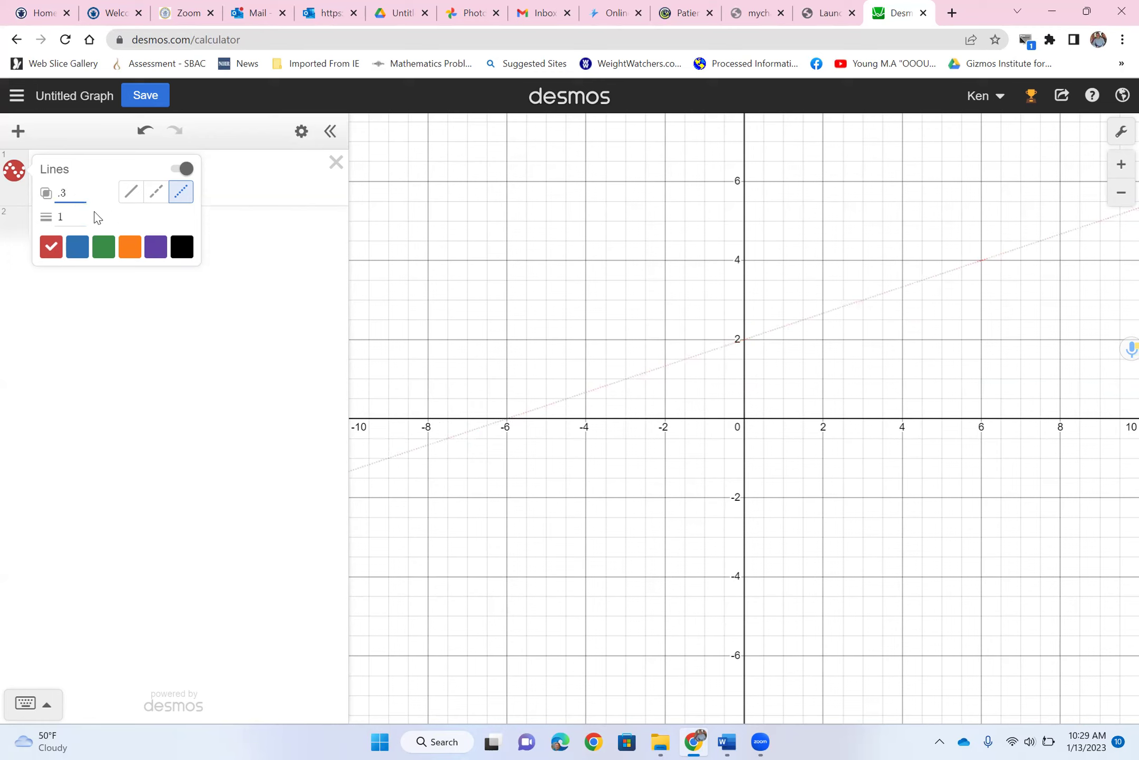
key("BackSpace")
type("2")
key("BackSpace")
key("BackSpace")
type("2")
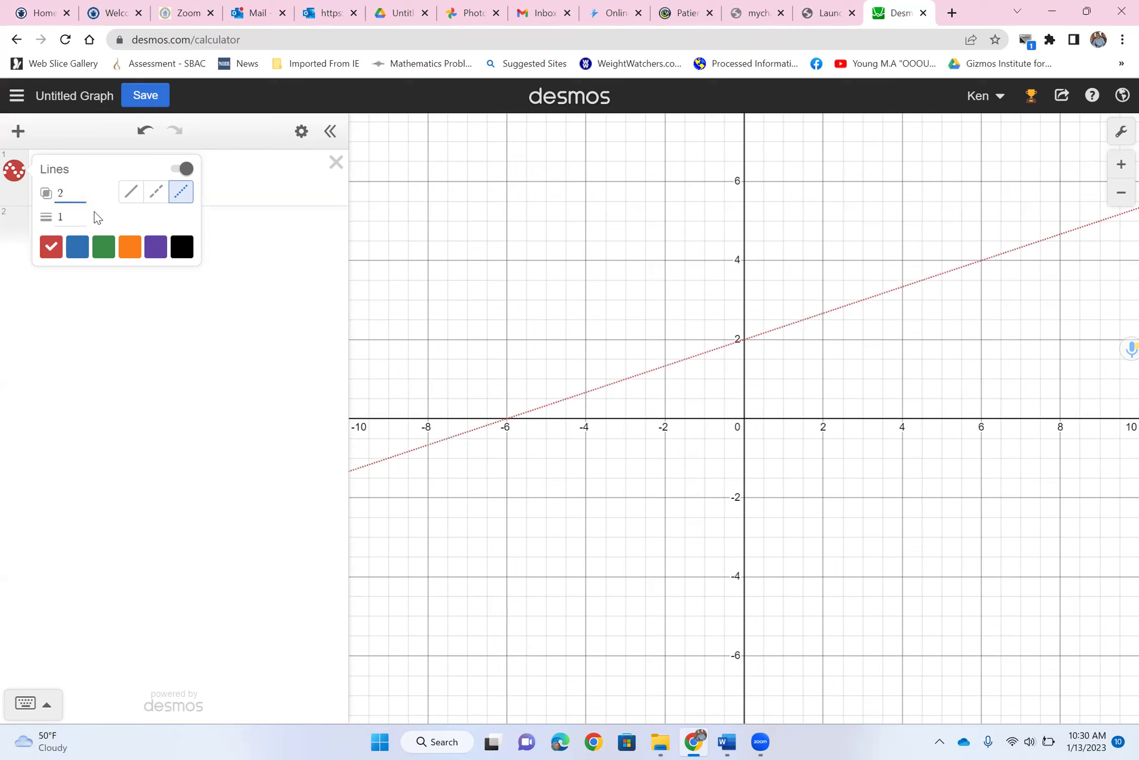
Set the dotted line's thickness to 3 and its color to orange, trying blue and green first.
left_click(77, 247)
left_click_drag(73, 213, 56, 211)
type("3")
left_click(105, 249)
left_click(129, 249)
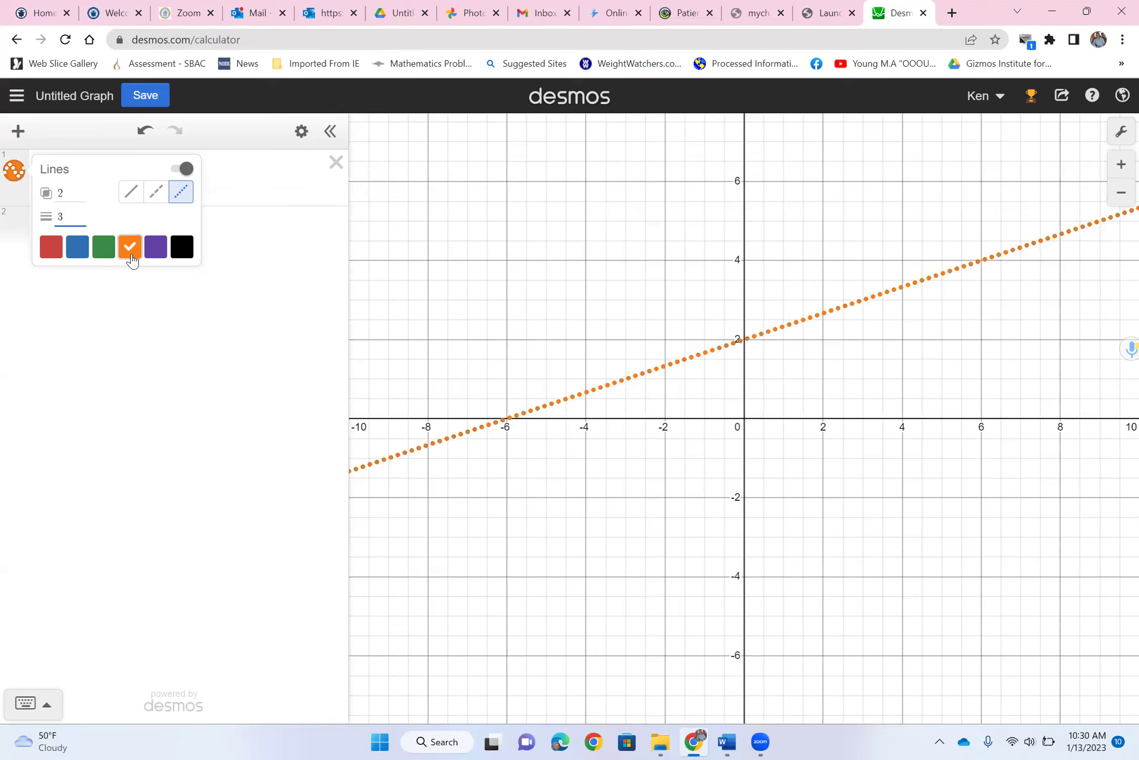
left_click(305, 228)
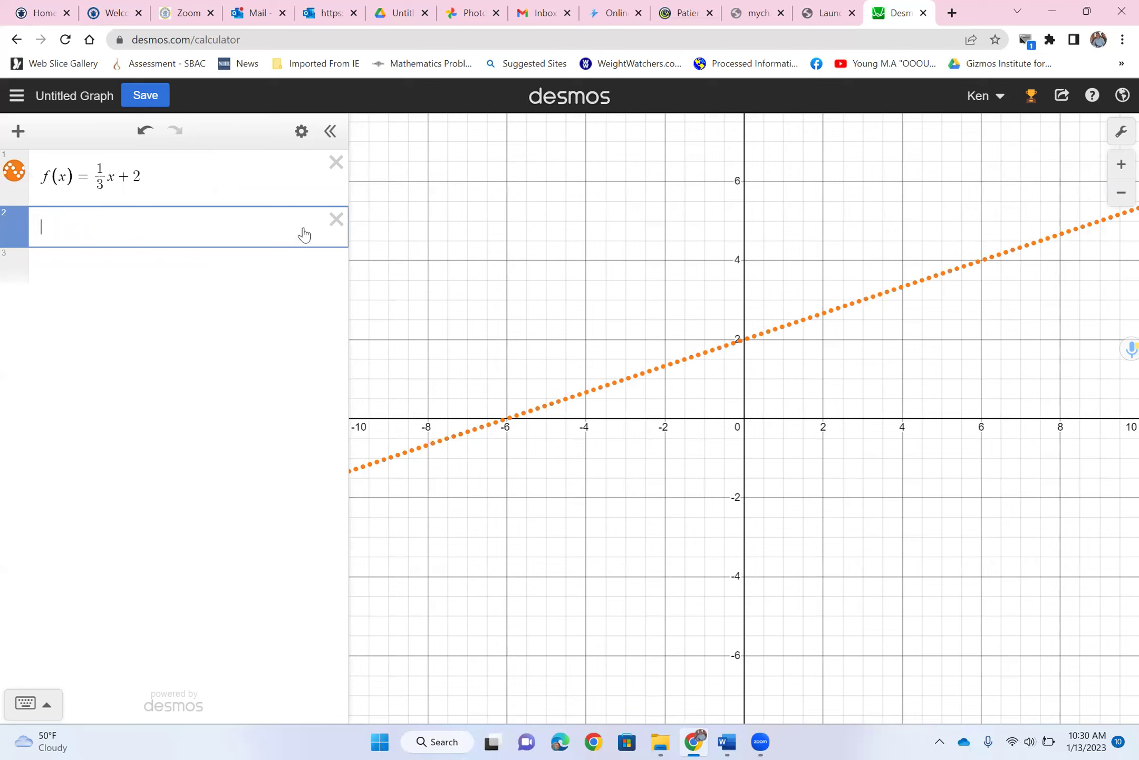
Delete the f(x) expression and graph y = 2x - 5 in its place.
left_click(333, 165)
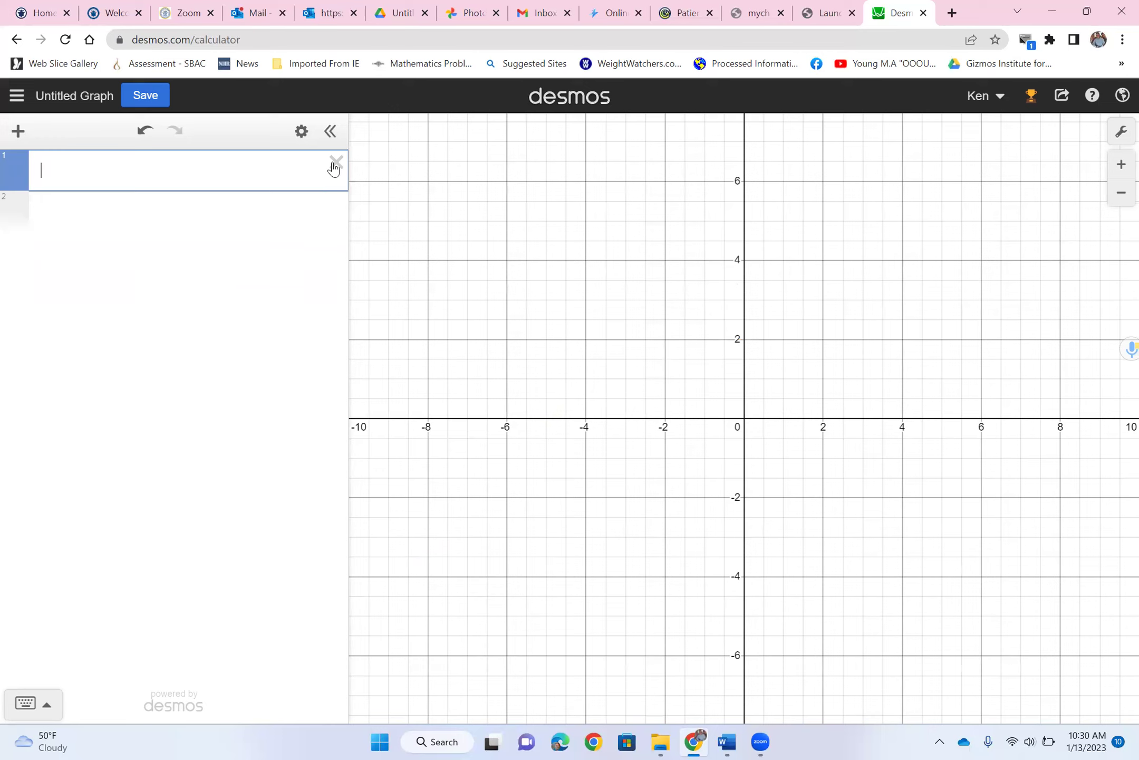
type("y==")
type("2x")
type("-5")
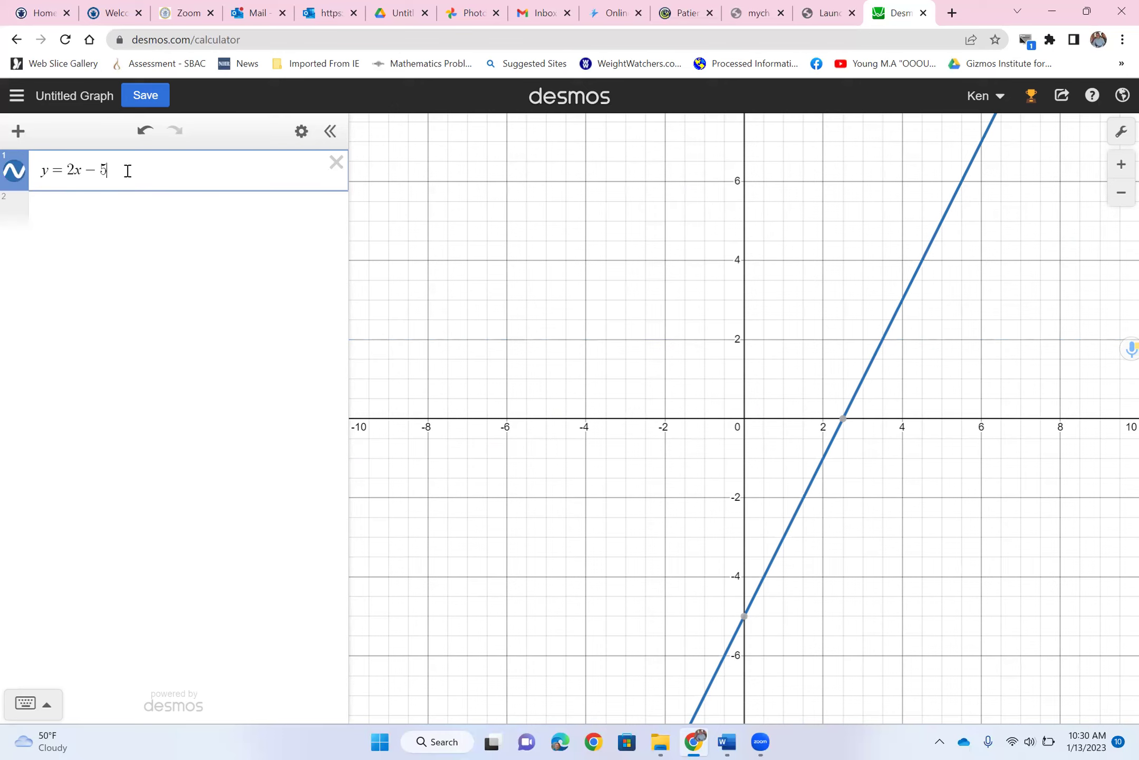
Change the equation to y = mx + b and add sliders for both m and b.
left_click_drag(110, 167, 72, 167)
type("mx")
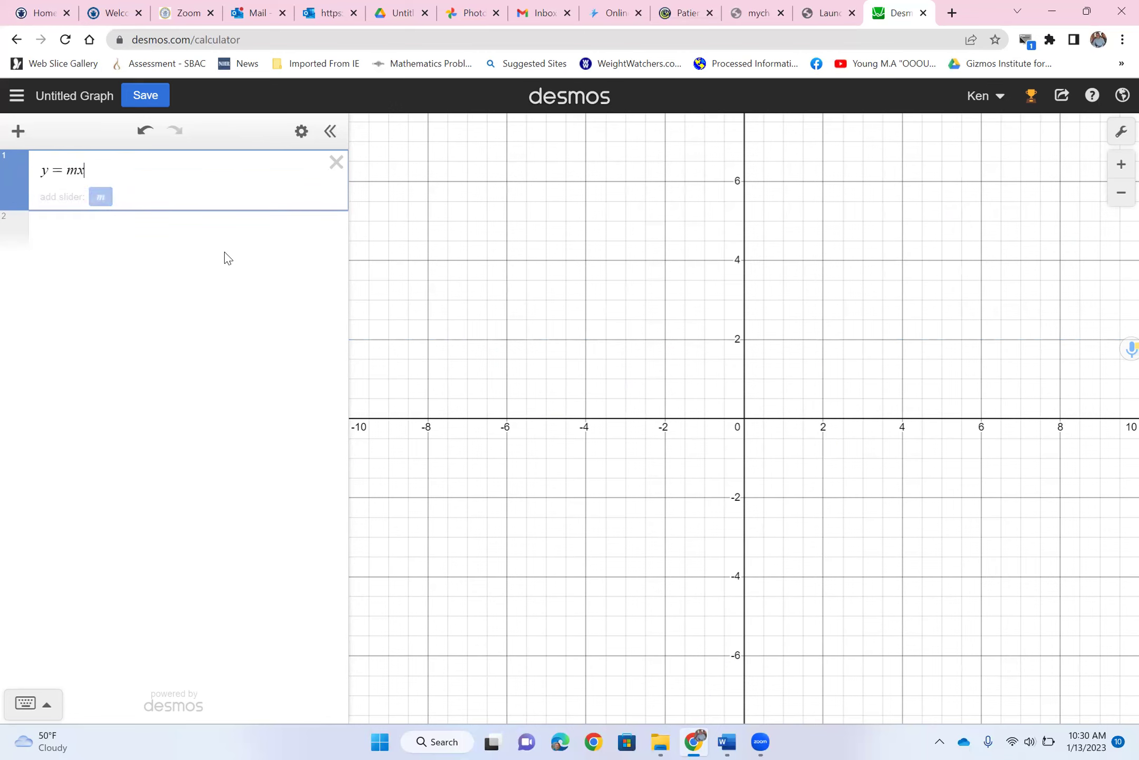
type(" + b")
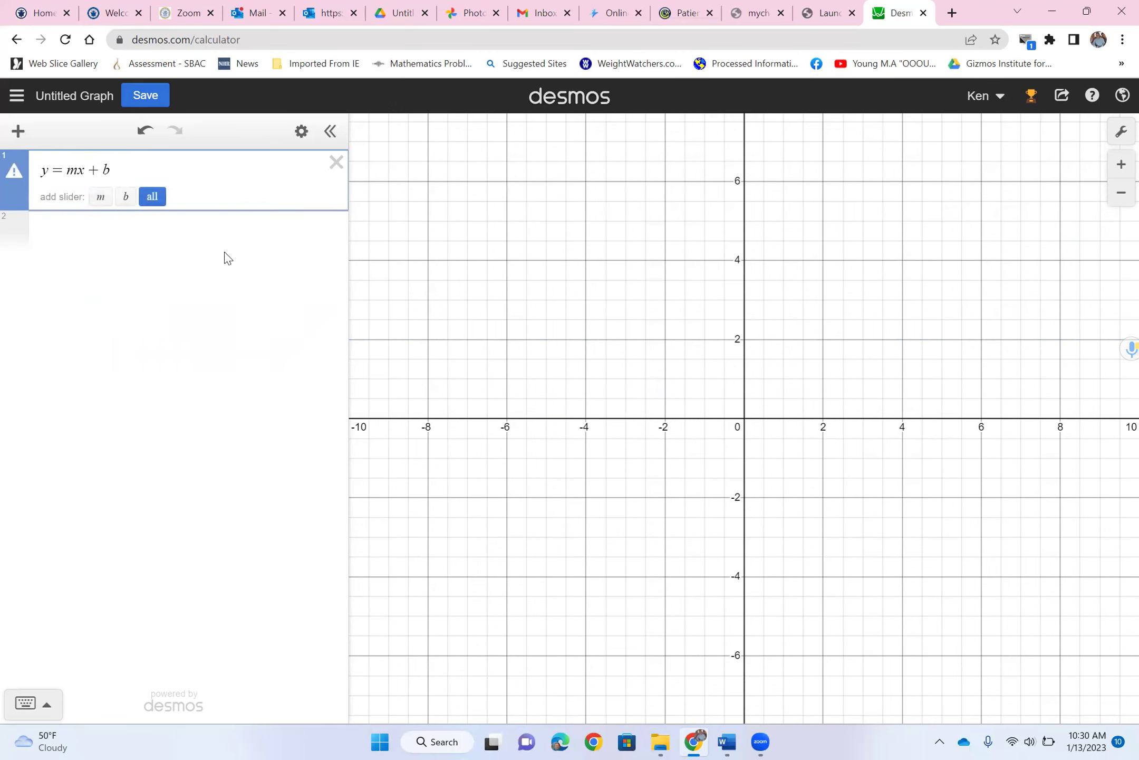
left_click(153, 197)
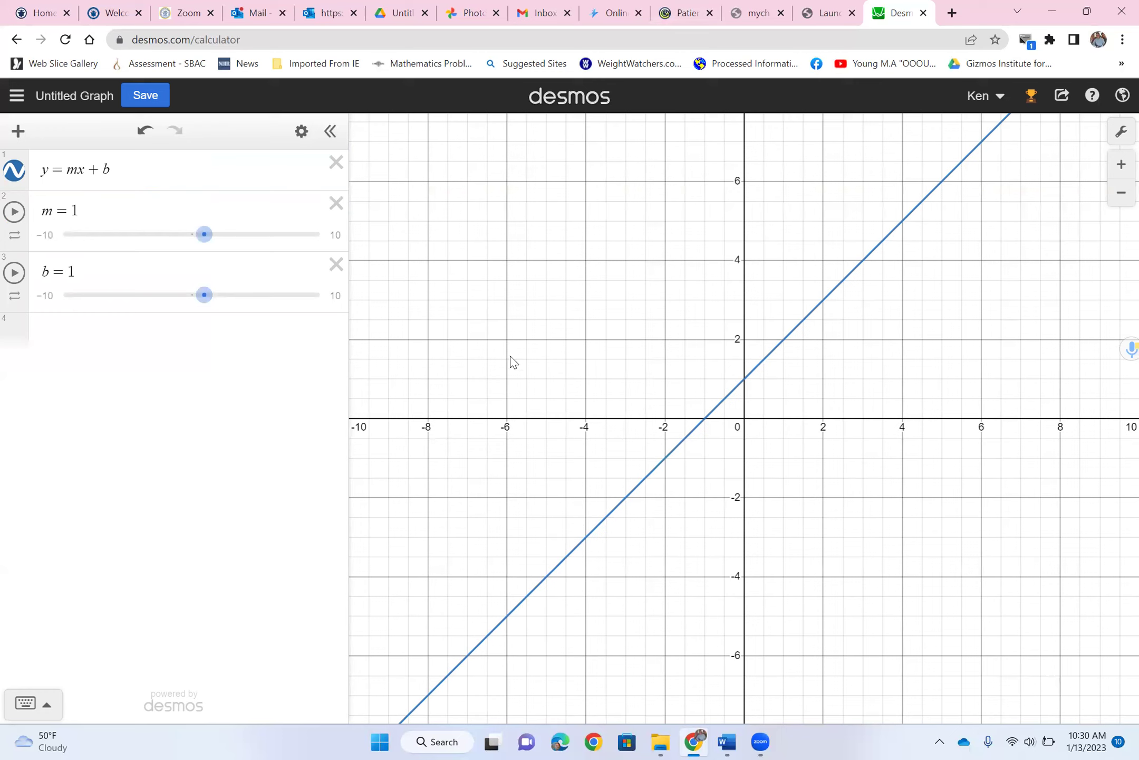
Set b to -4 and try slope values of 1/5, 8 and 0.4 for m.
left_click_drag(202, 296, 140, 305)
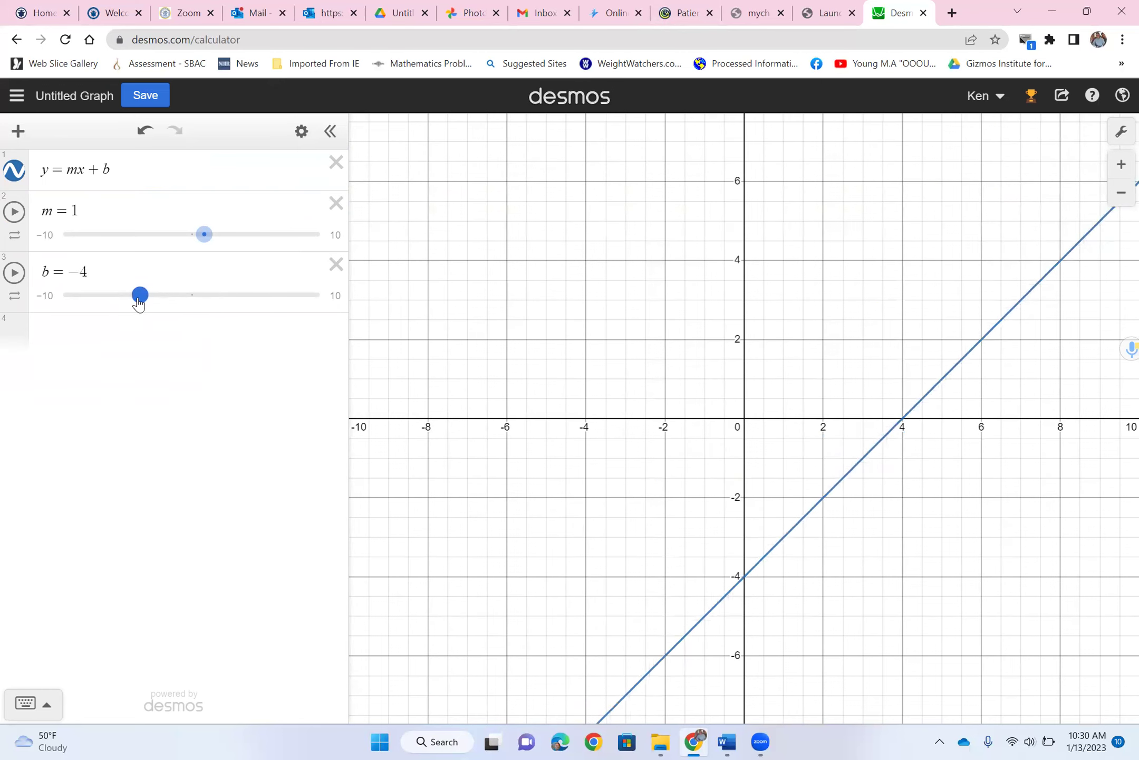
double_click(74, 210)
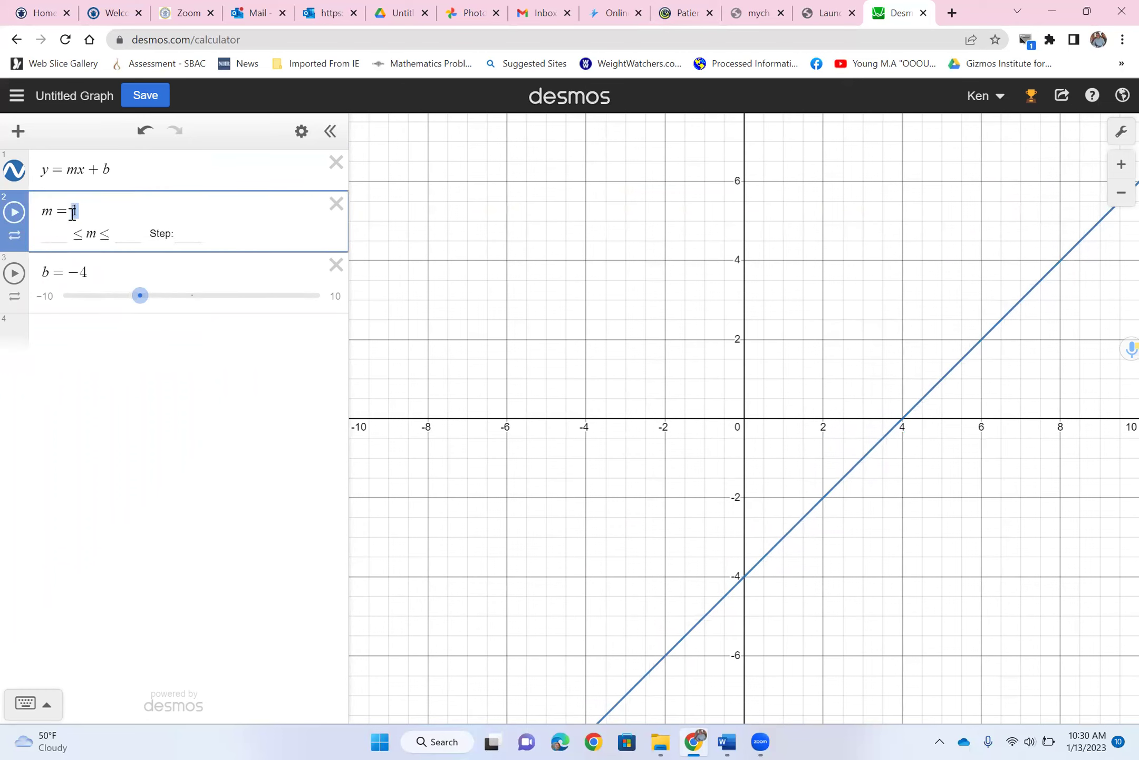
type("1/5")
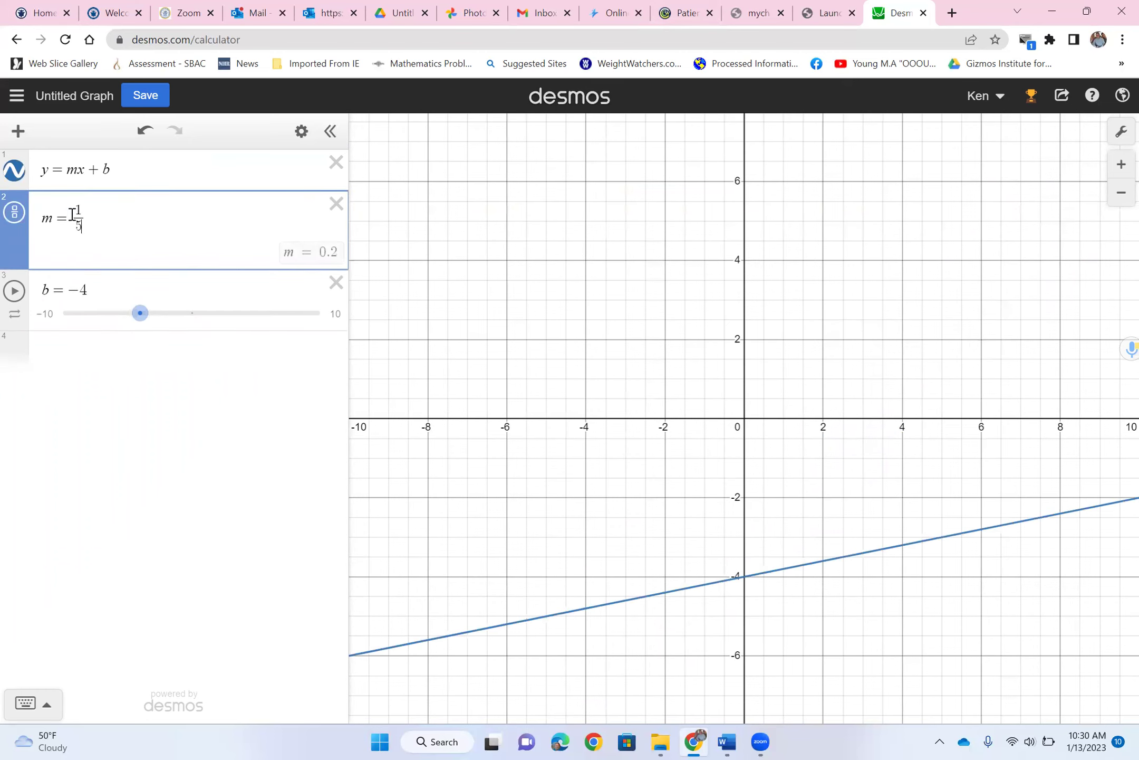
left_click_drag(86, 224, 73, 216)
type("8")
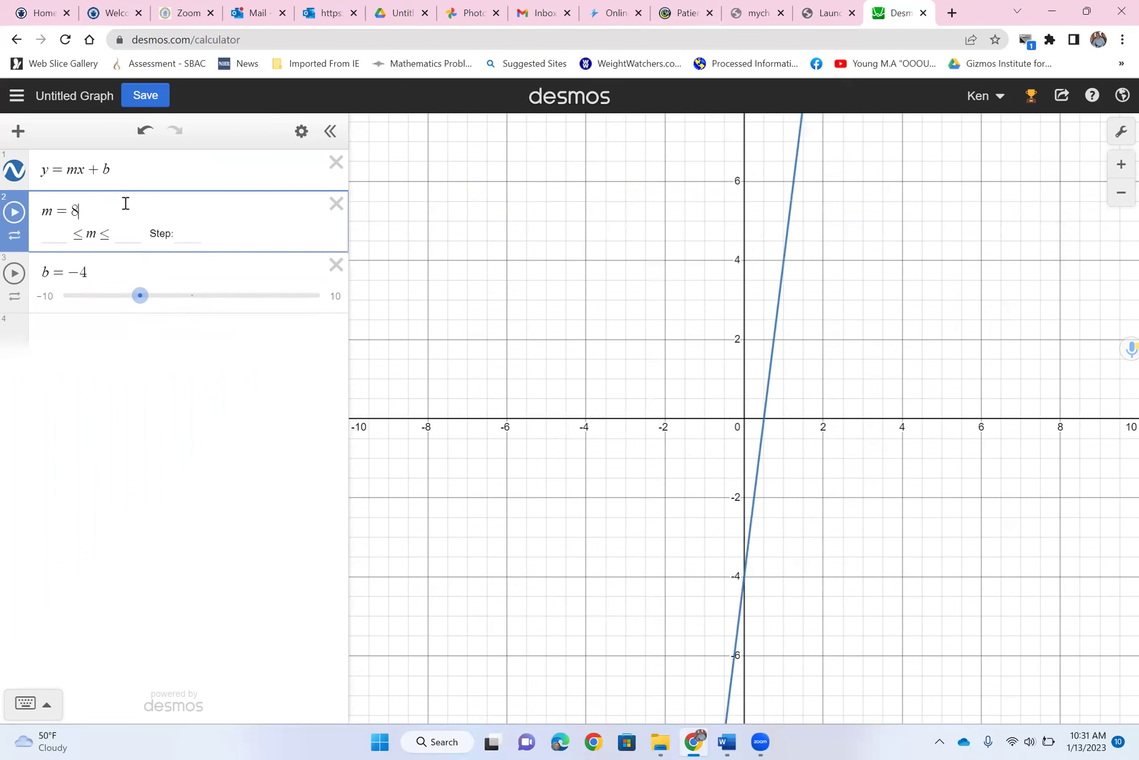
key("Return")
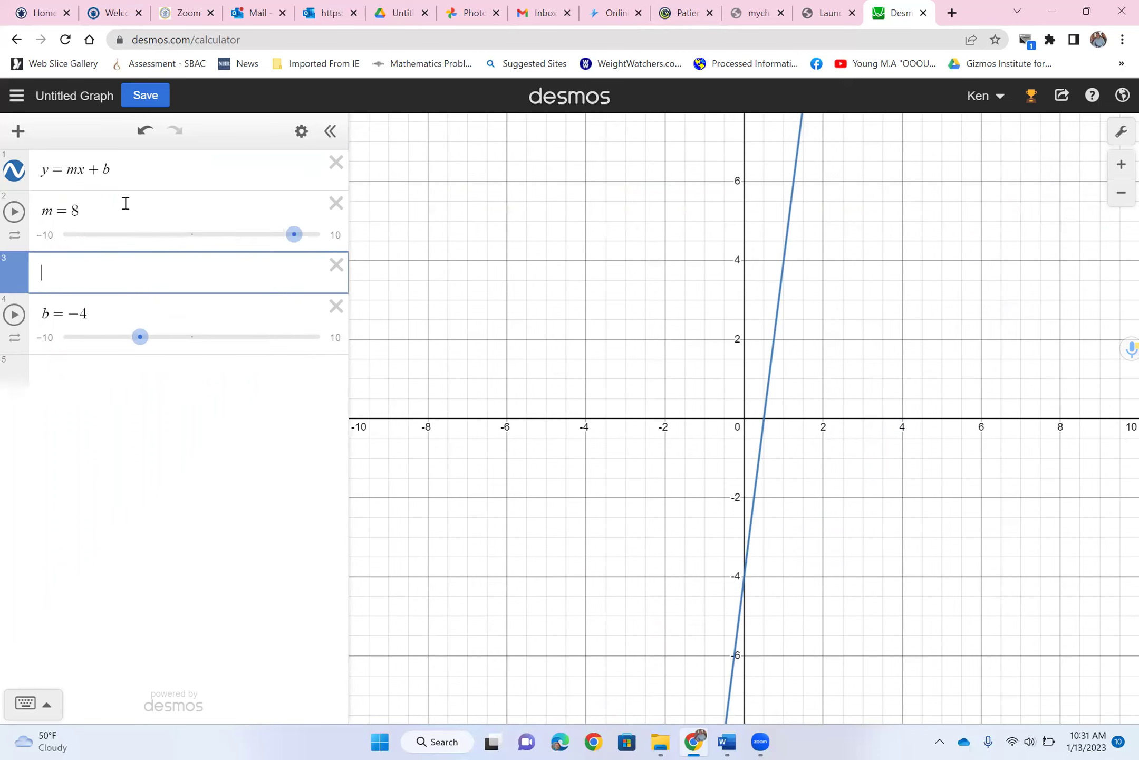
left_click_drag(290, 243, 193, 246)
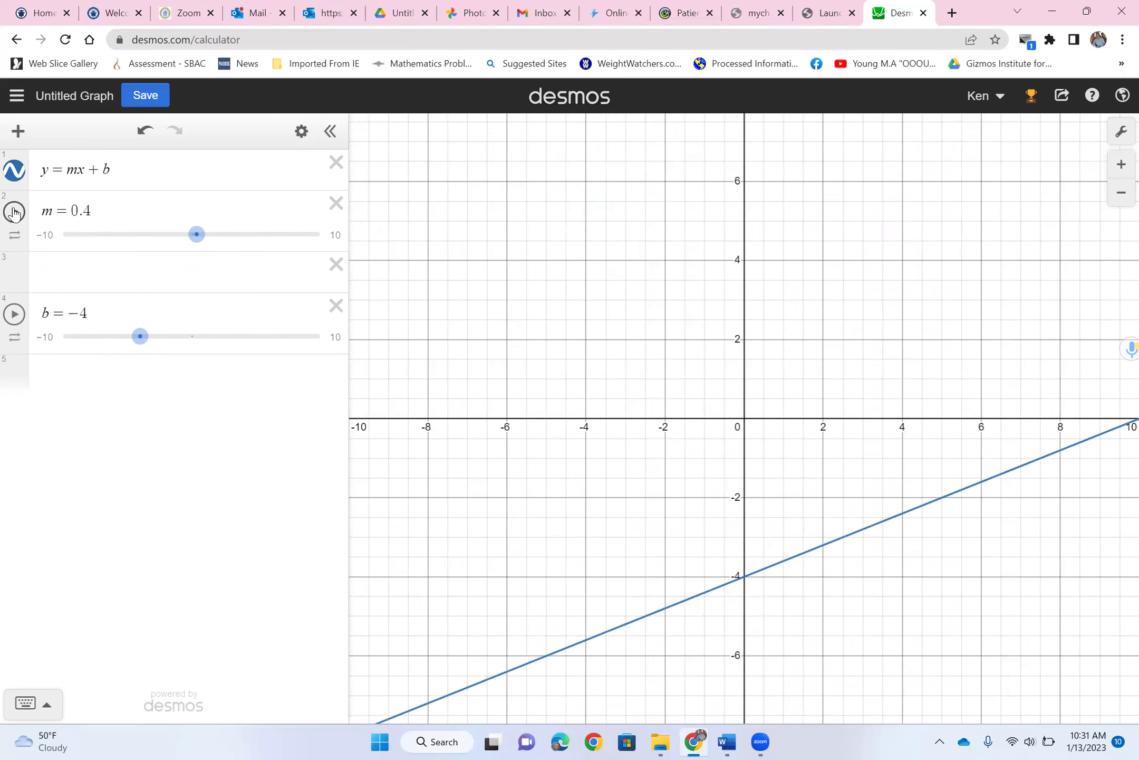
Run and stop the animation of the m slider, and set m to -1.
left_click(14, 212)
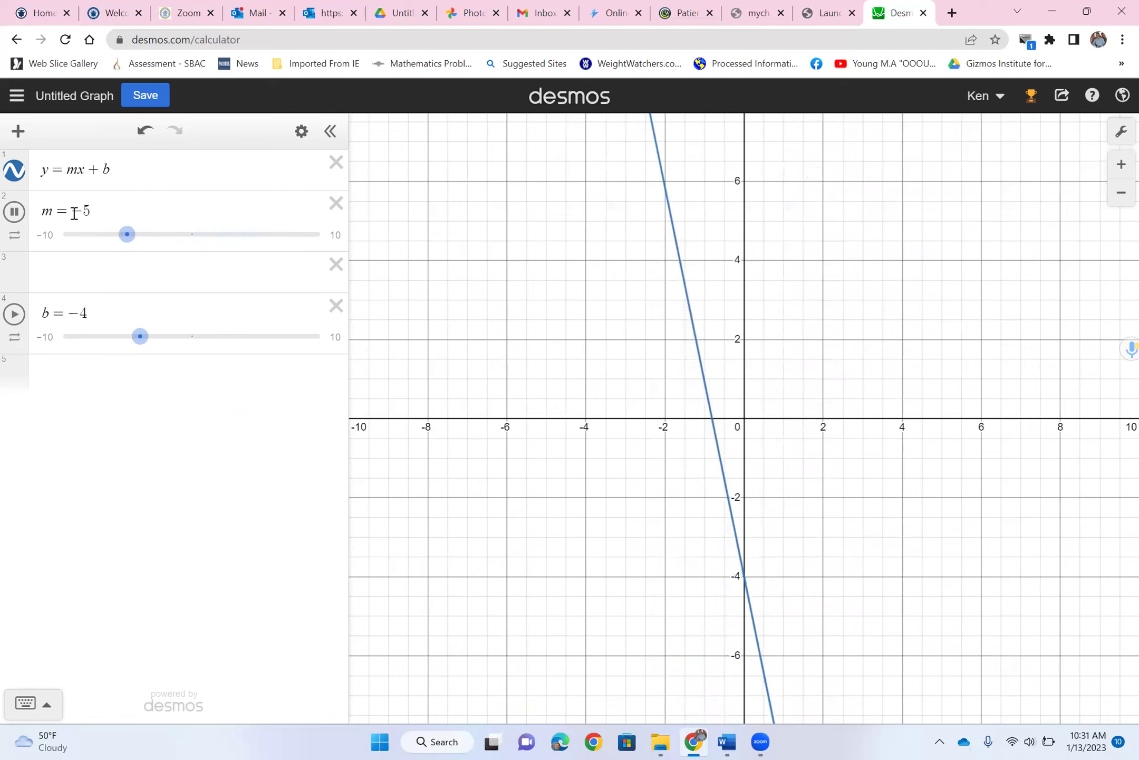
left_click(16, 212)
left_click_drag(129, 235, 179, 245)
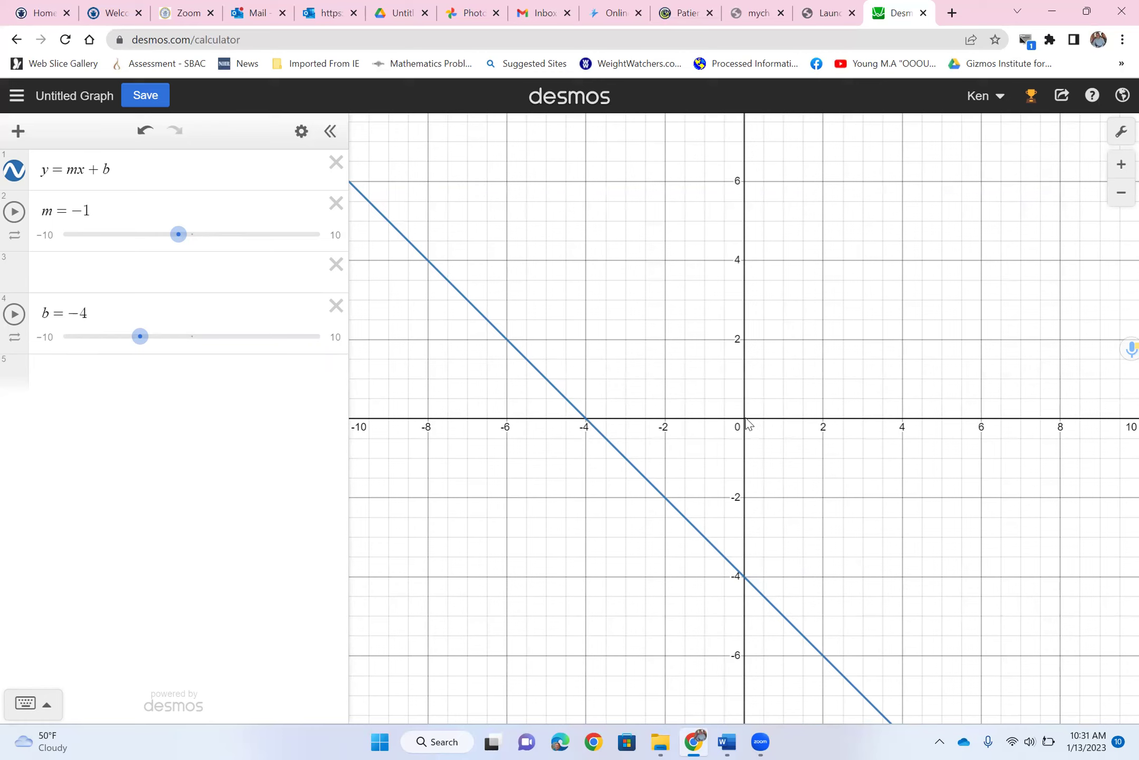
Delete the empty expression line between the m and b sliders.
left_click(132, 169)
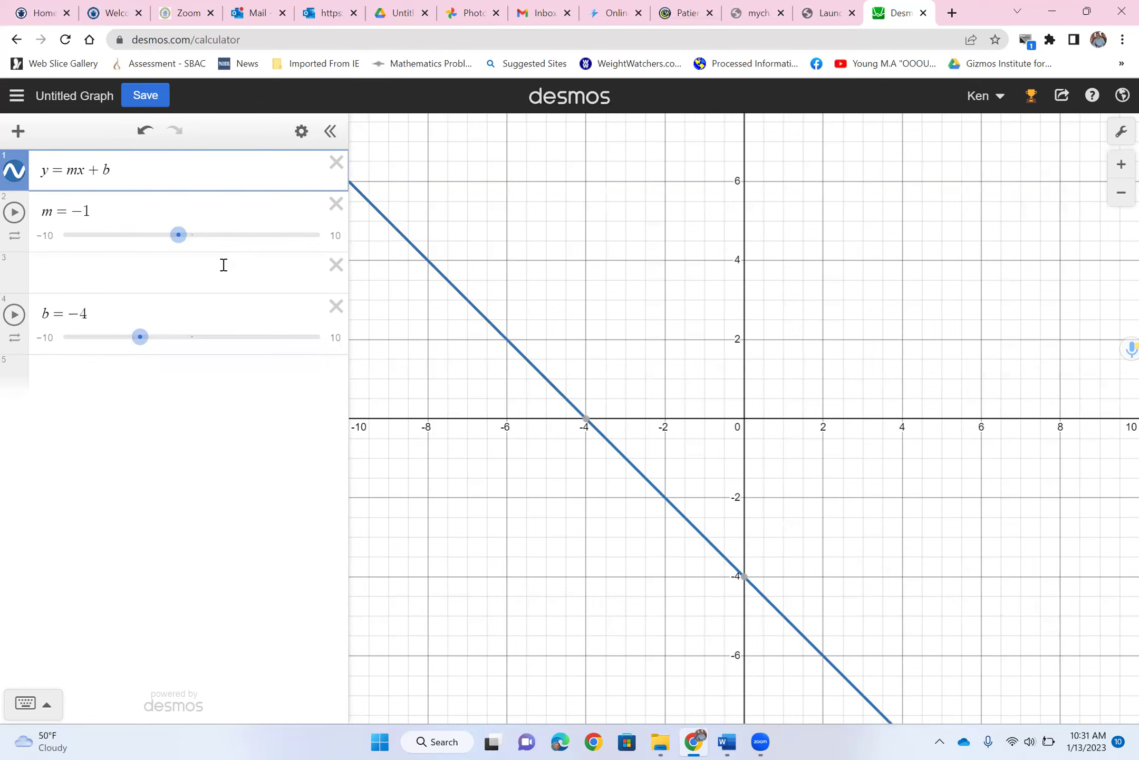
left_click(198, 290)
type("{")
key("BackSpace")
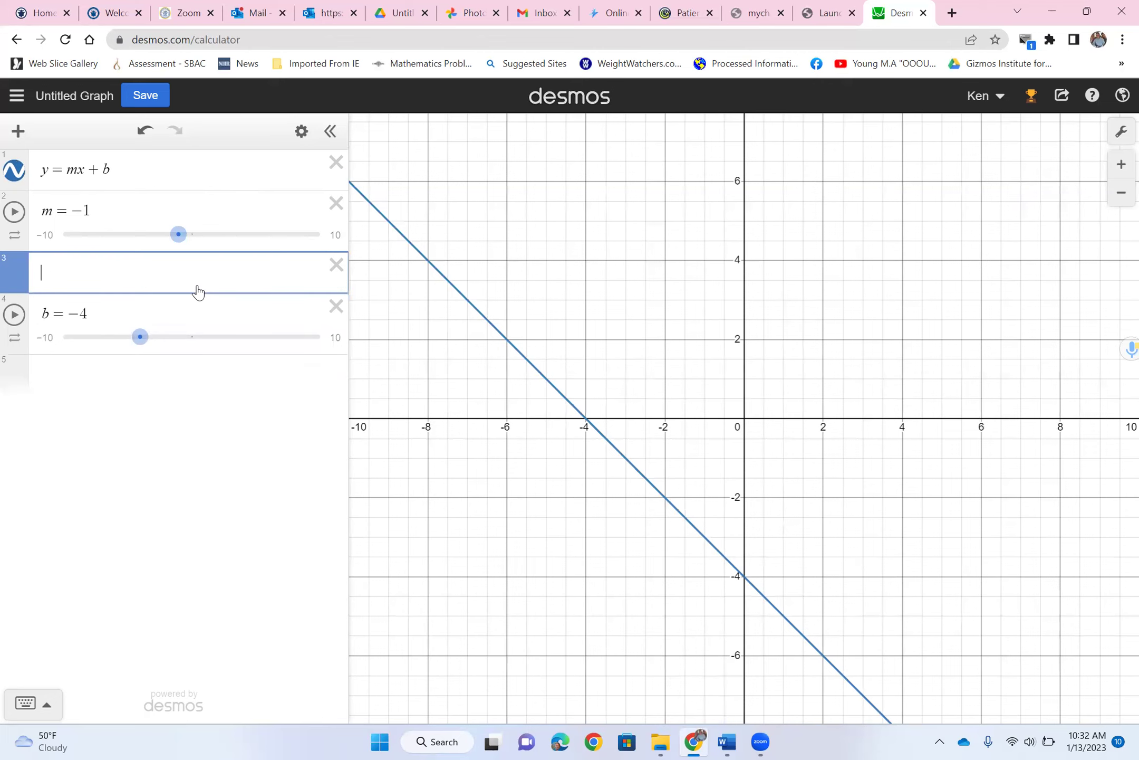
key("BackSpace")
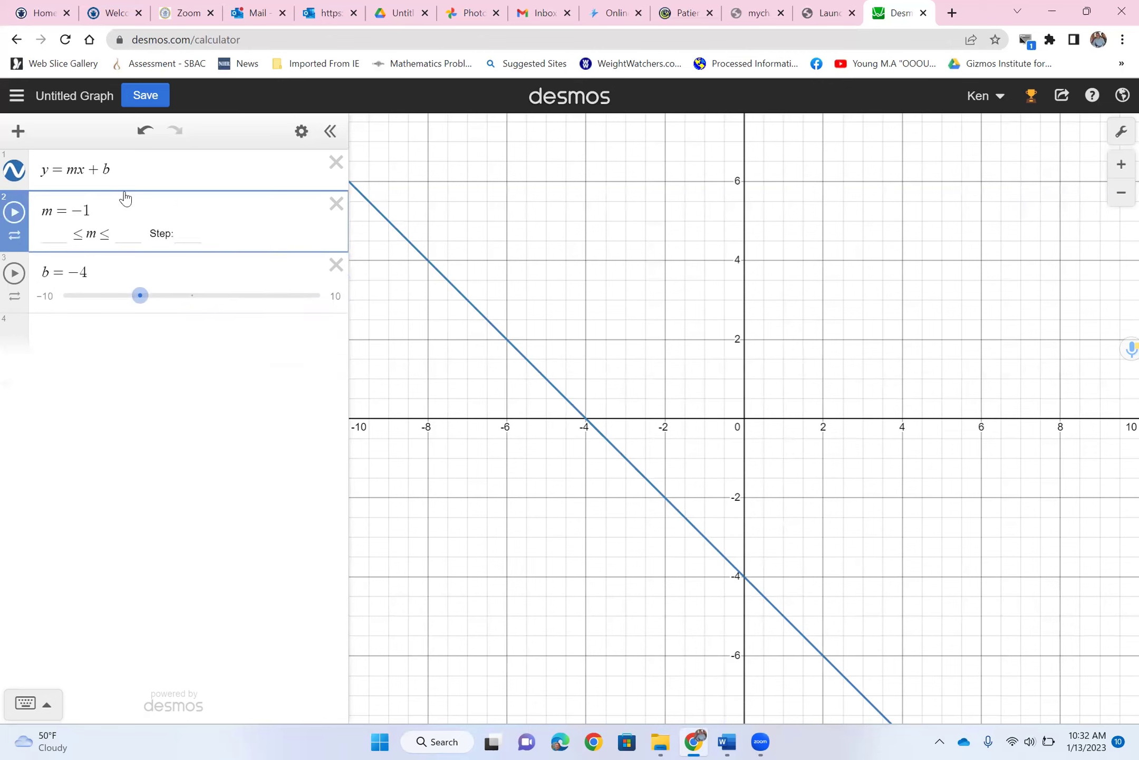
Try limiting the line y = mx + b to the domain {-4 < x < 0}, and remove the restriction.
left_click(133, 169)
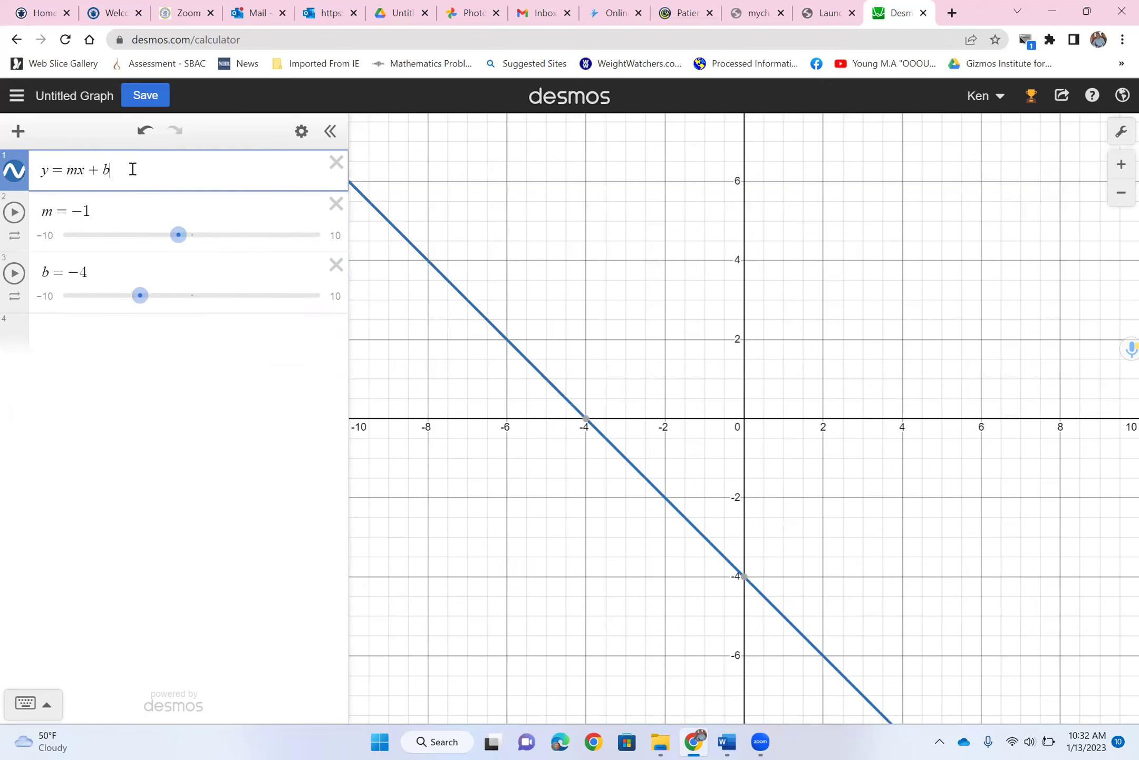
type("{")
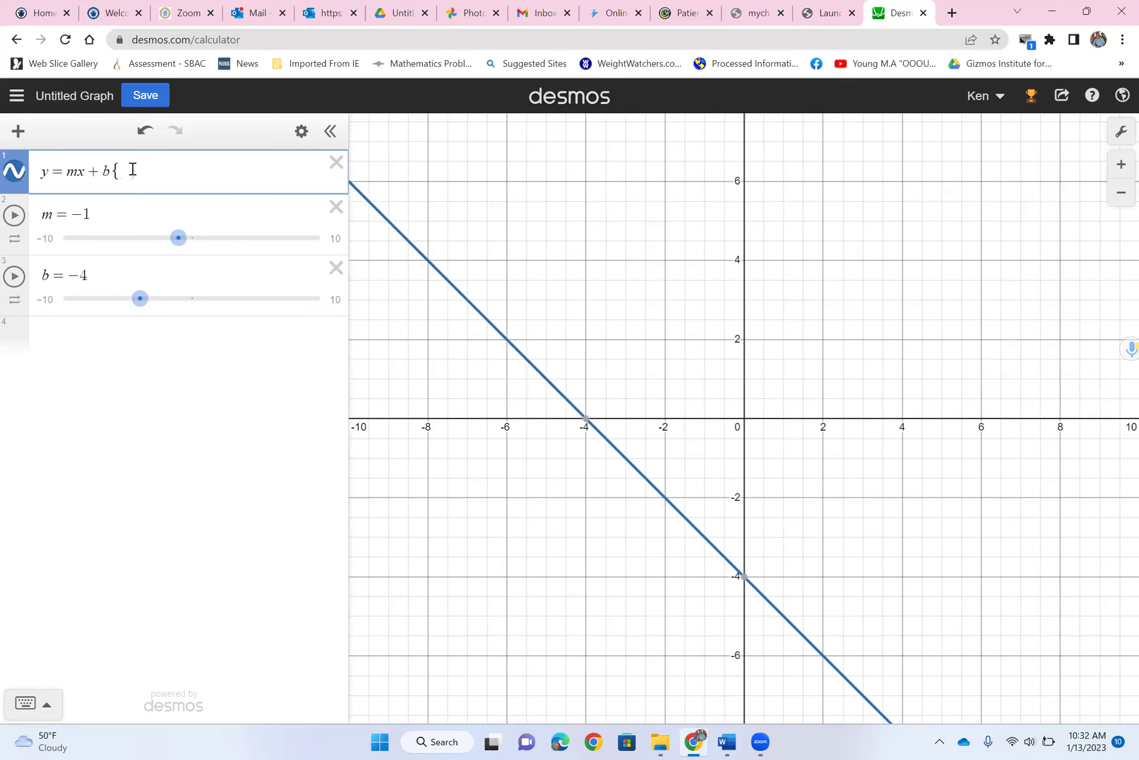
type("-4")
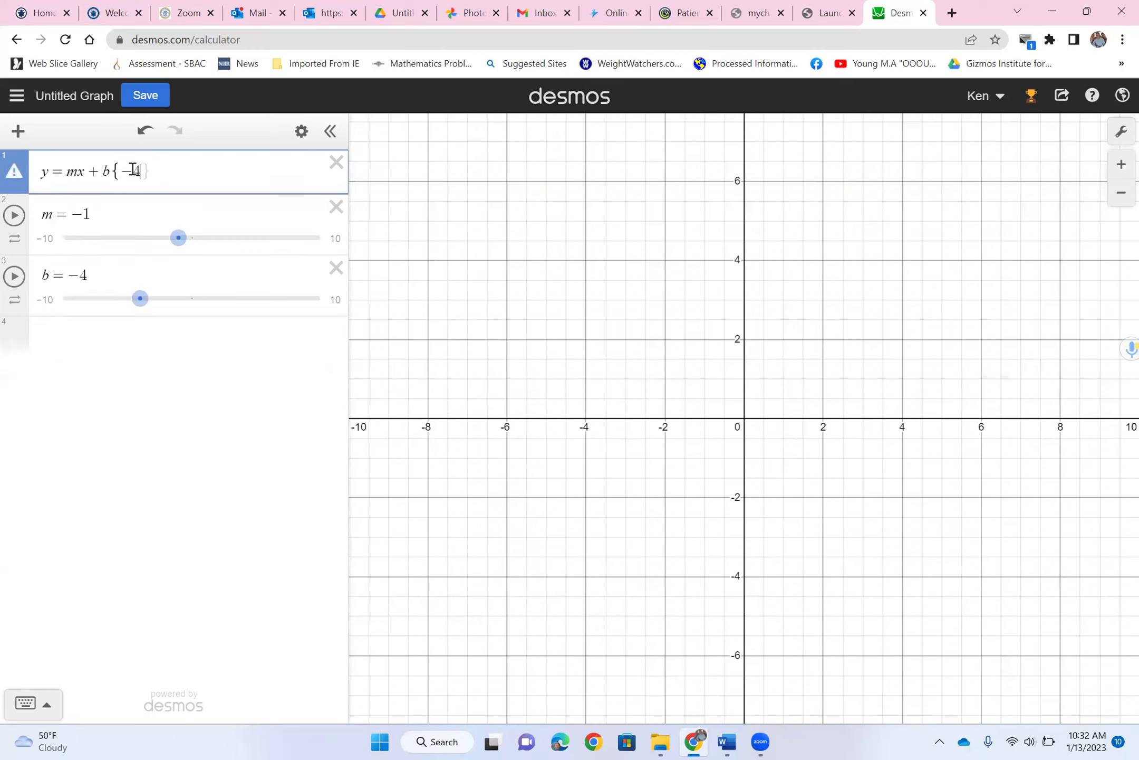
type("<x<0")
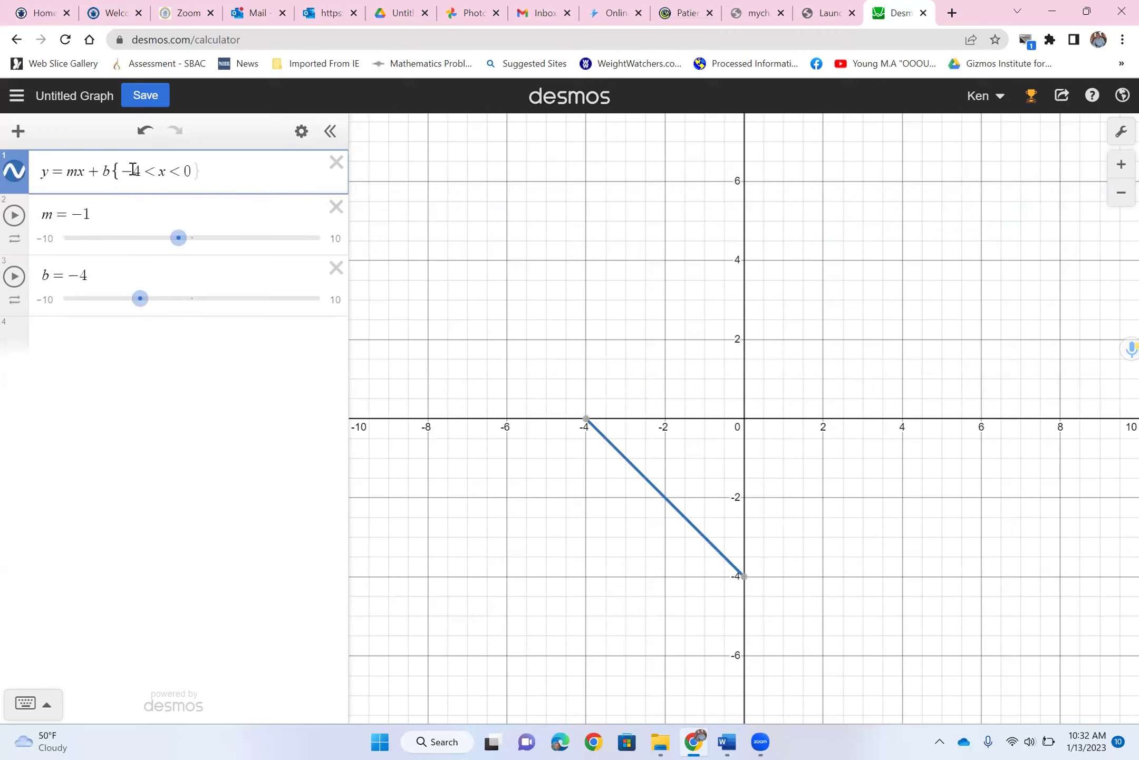
type("}")
left_click_drag(207, 166, 144, 161)
key("BackSpace")
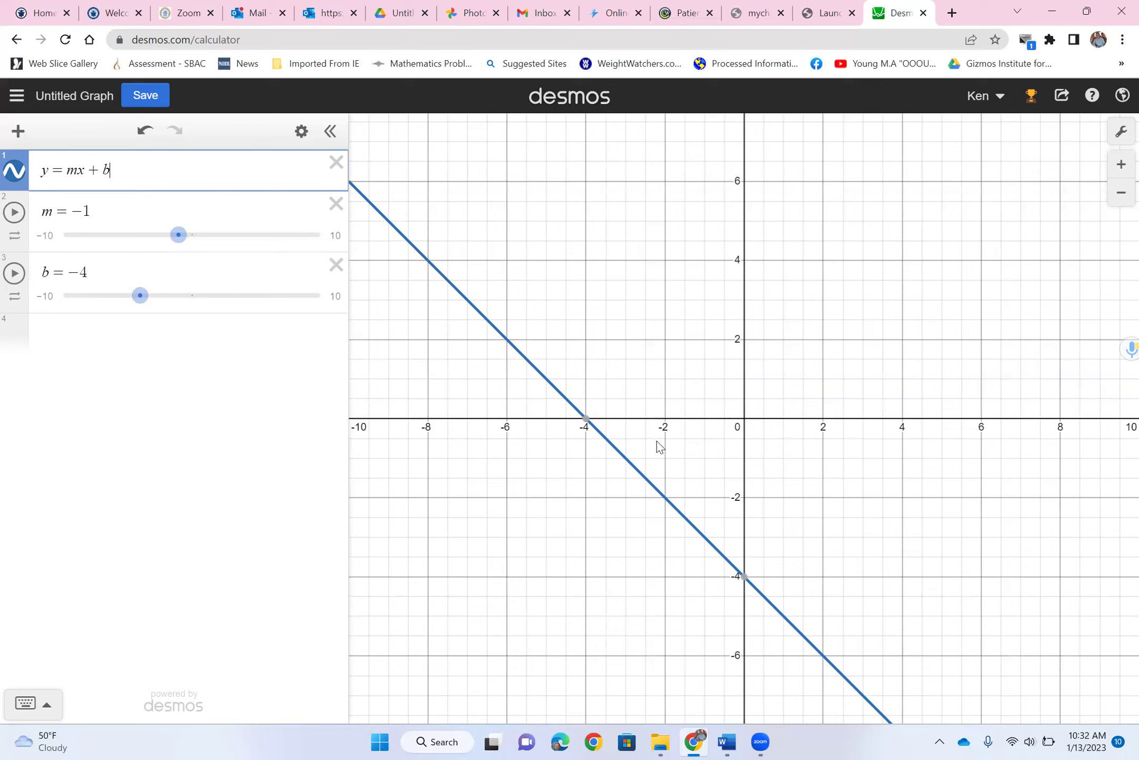
Try limiting the line y = mx + b to the range {0 < y < 6}, and remove the restriction.
mouse_move(585, 419)
type("{")
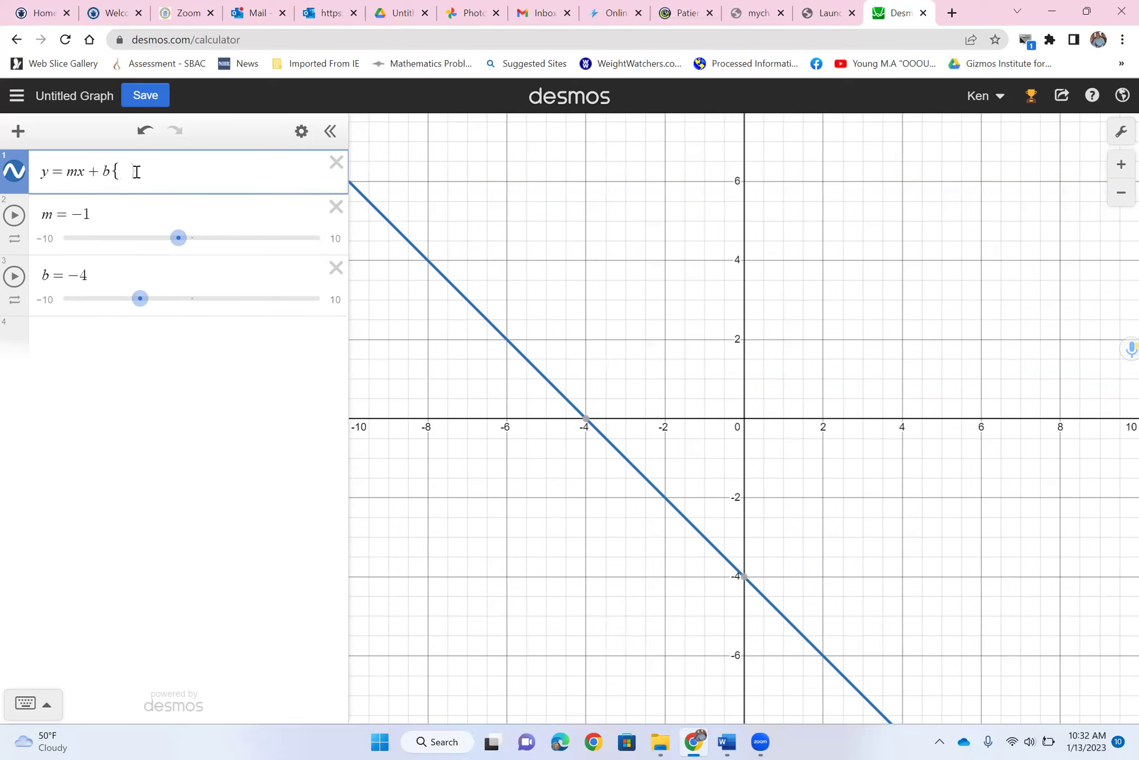
type("0<=")
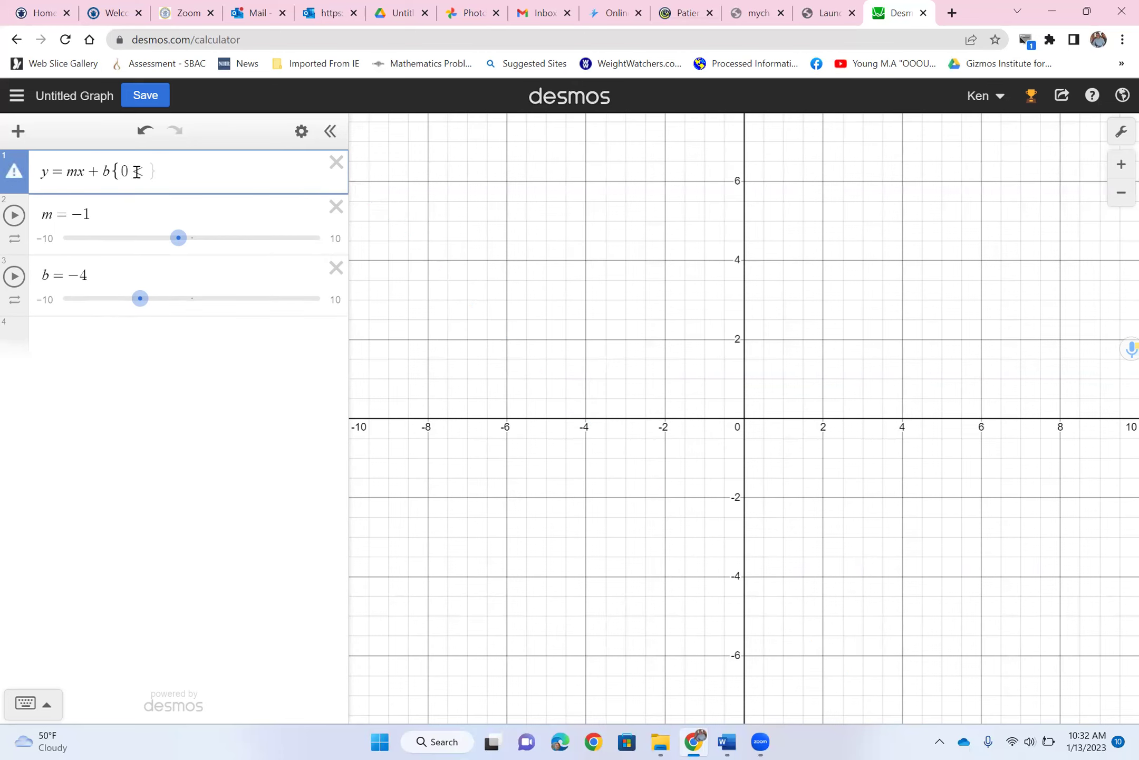
type("y")
type("<y<6}")
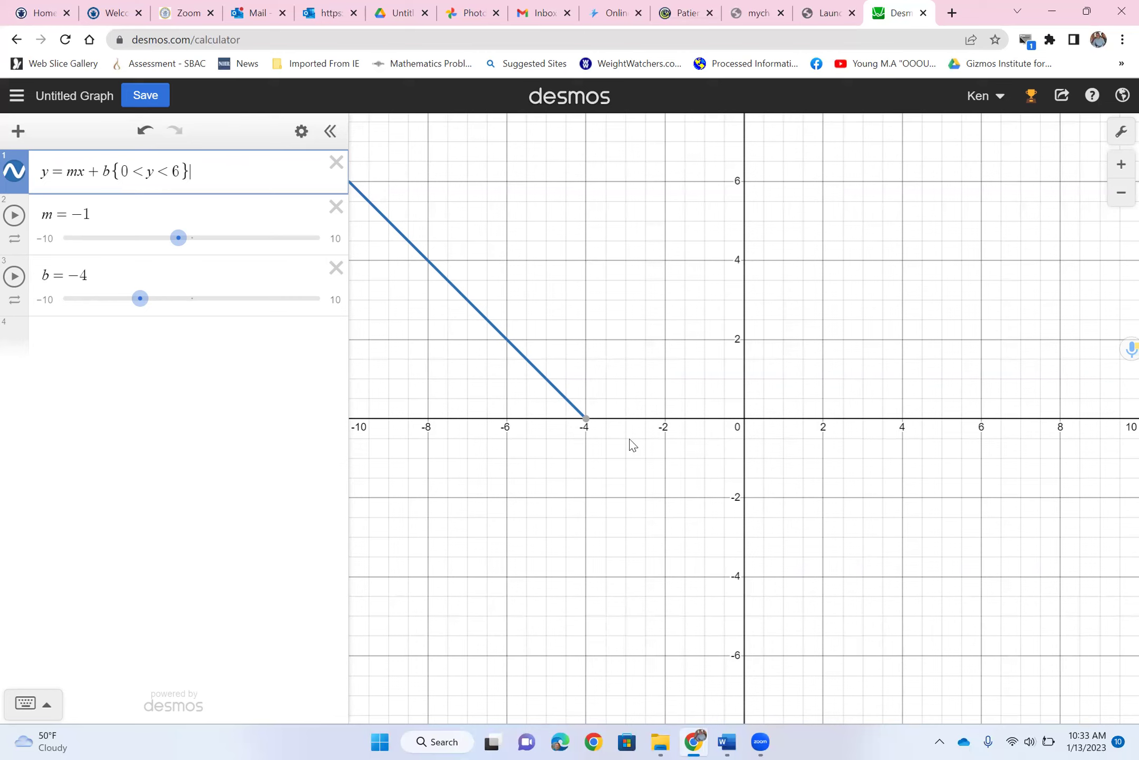
left_click_drag(191, 170, 135, 167)
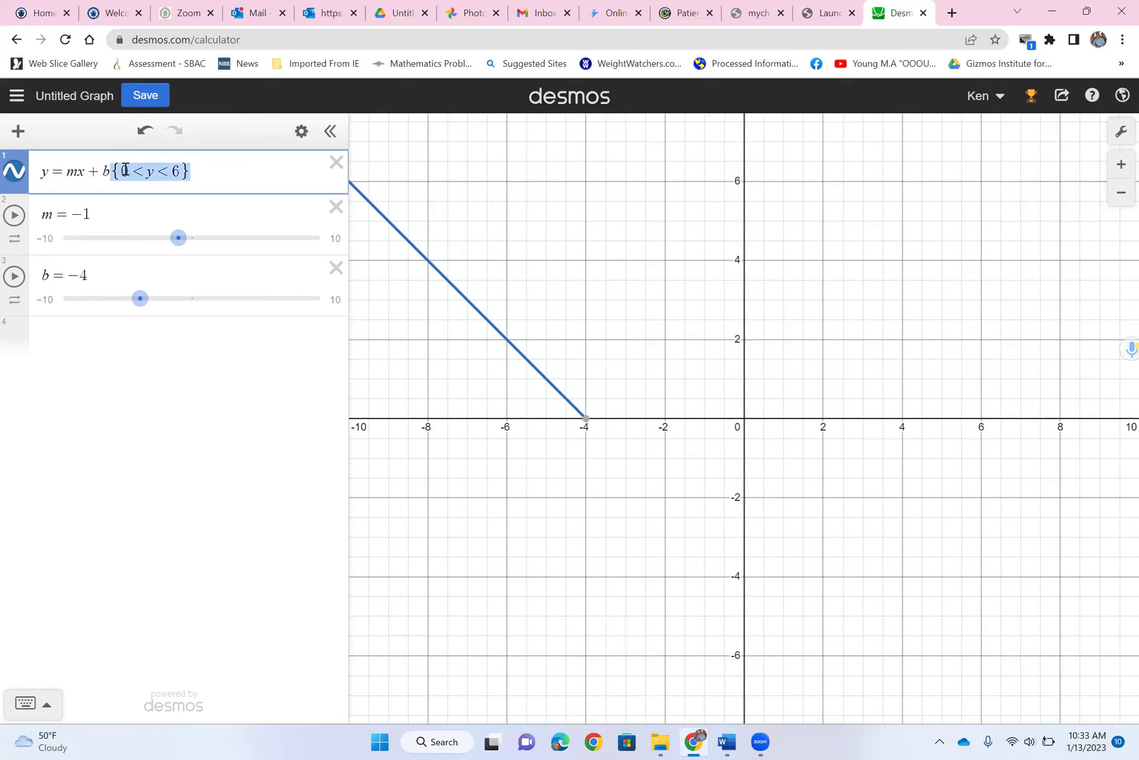
key("BackSpace")
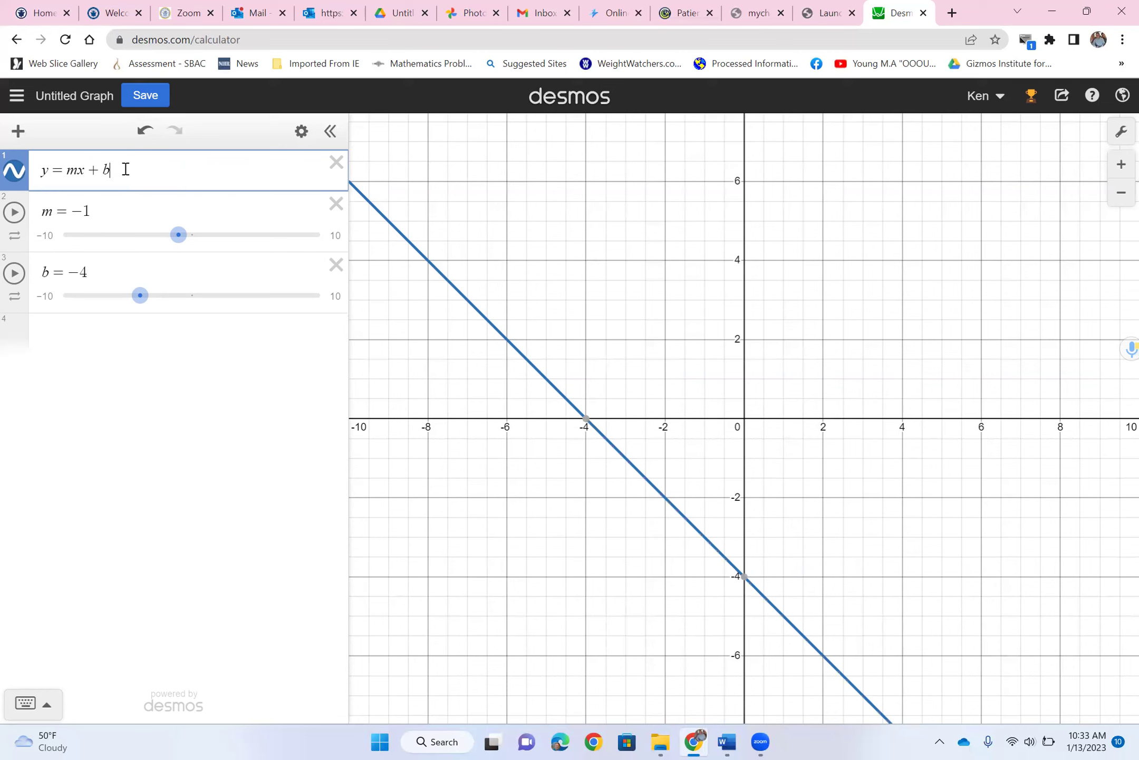
Restrict y = mx + b with the range {c < y < d} and add sliders for both c and d.
type("{")
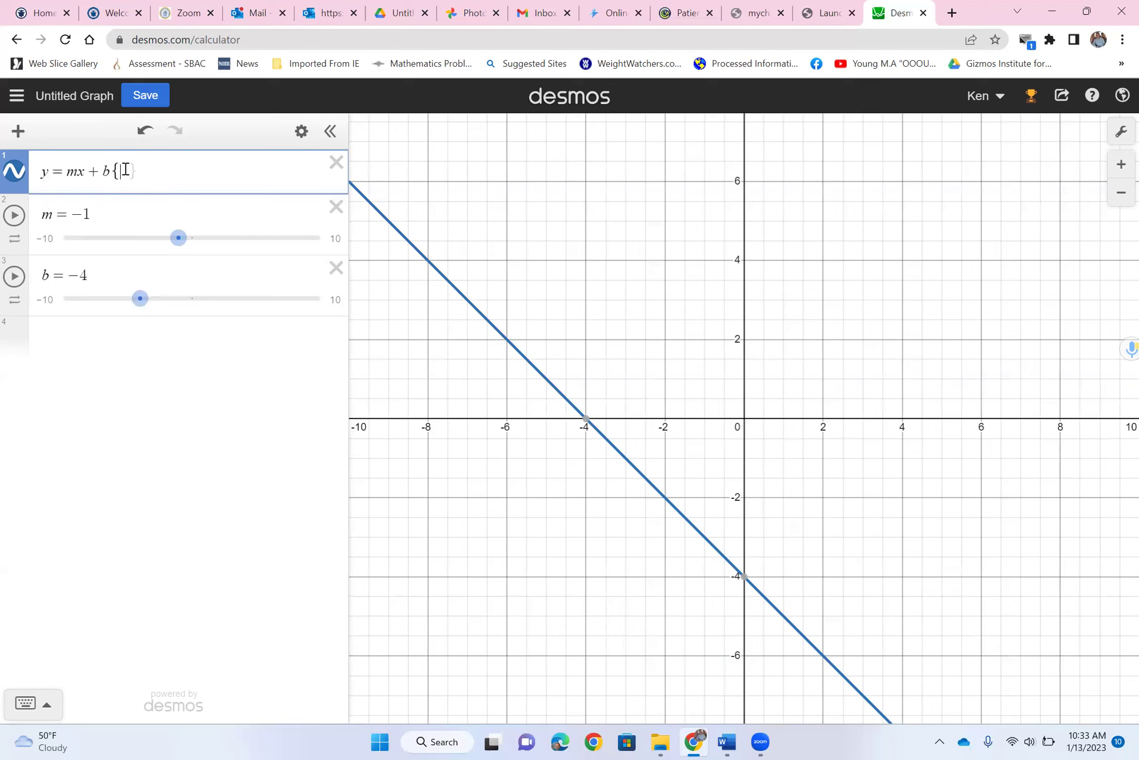
type("x+b{c<")
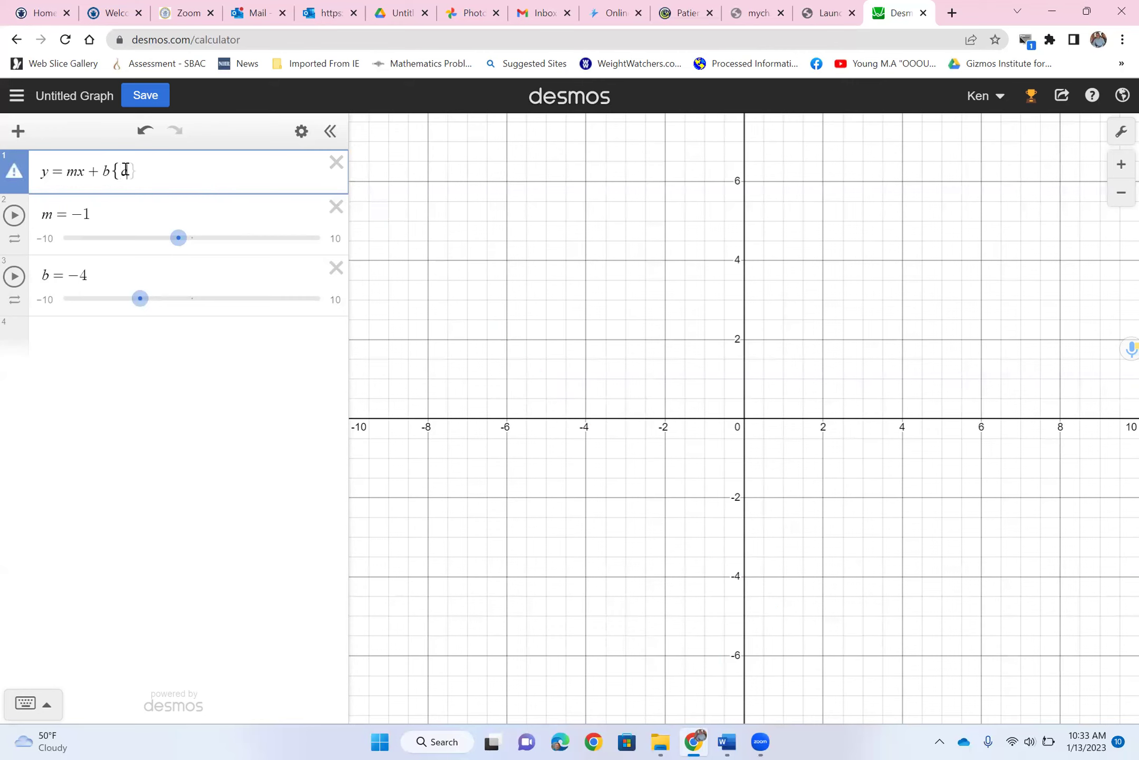
type("y<d}")
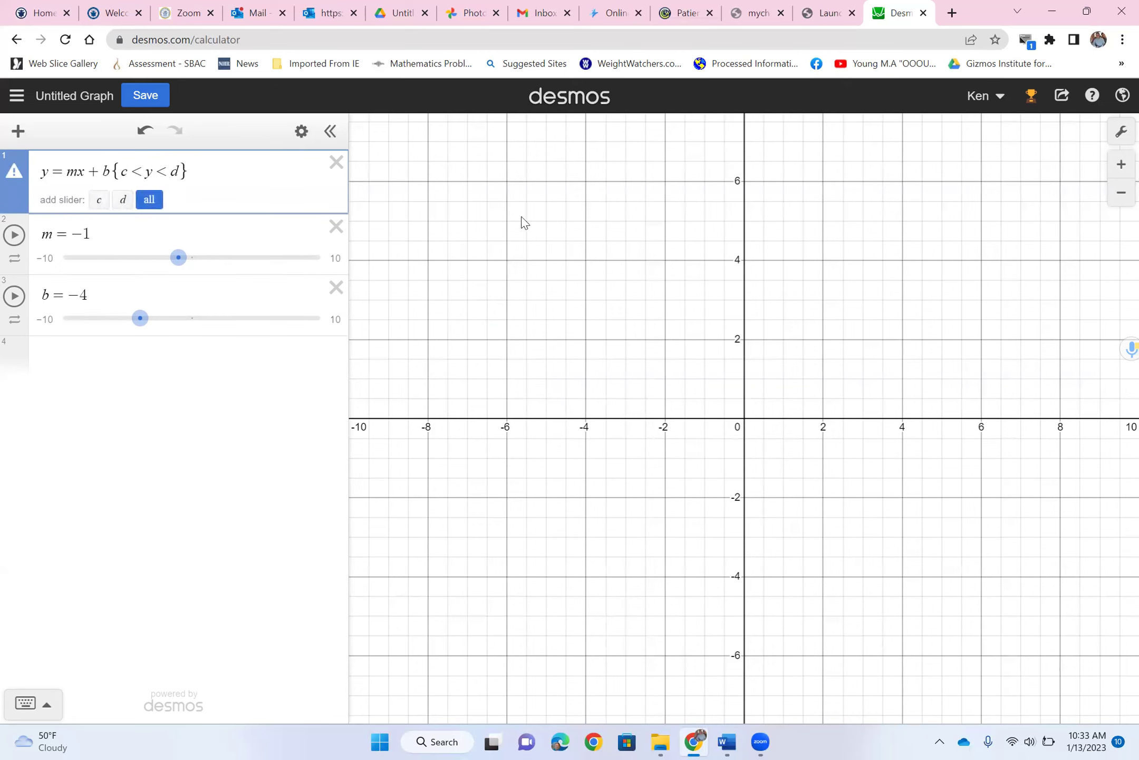
left_click(151, 200)
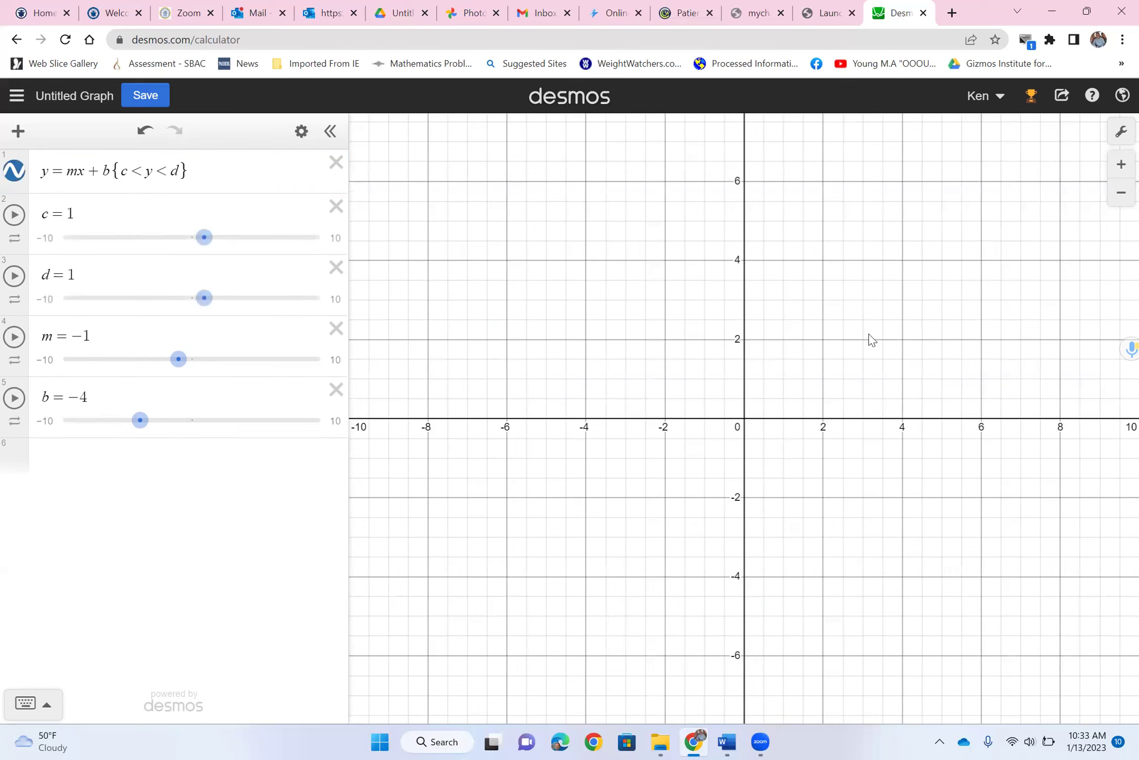
Set c to 0 and d to 6 with their sliders, trying -4.3 for c and -0.2 for d first.
left_click_drag(199, 241, 84, 247)
mouse_move(205, 308)
left_mouse_down()
mouse_move(252, 305)
mouse_move(158, 300)
mouse_move(213, 299)
mouse_move(189, 299)
left_mouse_up()
left_click_drag(89, 237, 136, 236)
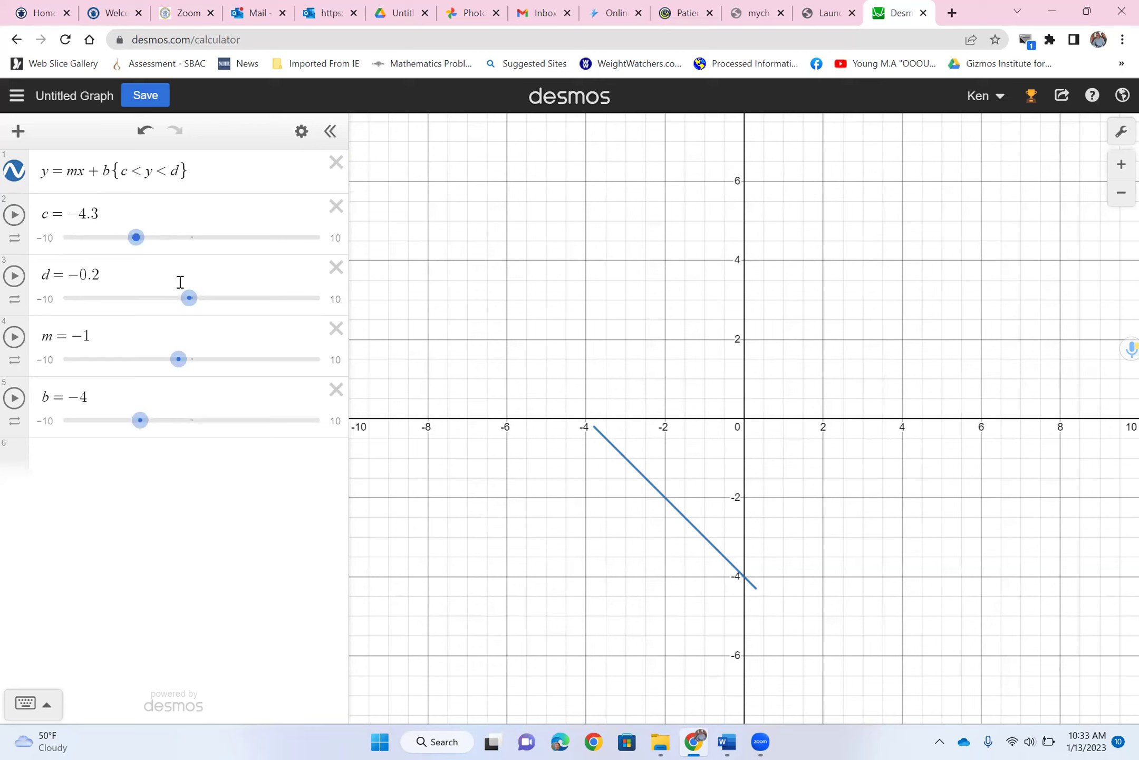
left_click_drag(144, 239, 191, 239)
left_click_drag(189, 299, 264, 301)
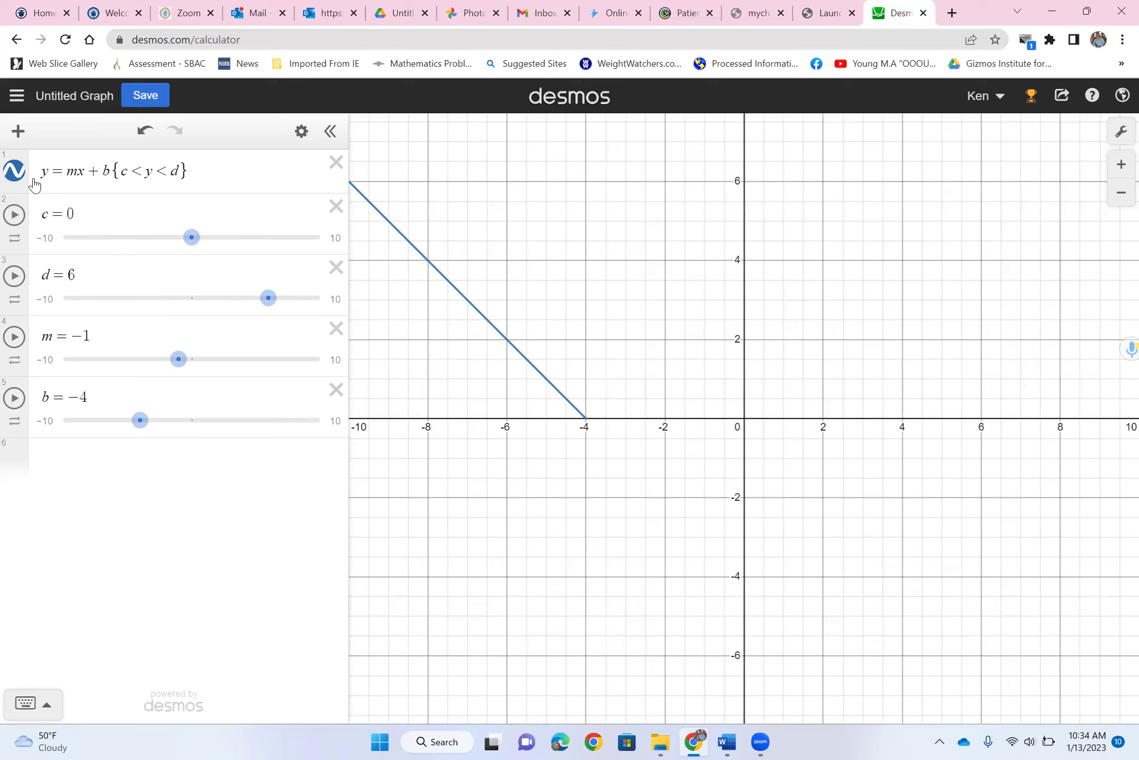
Color the restricted line purple, trying black first, and close its line style settings.
left_click(16, 171)
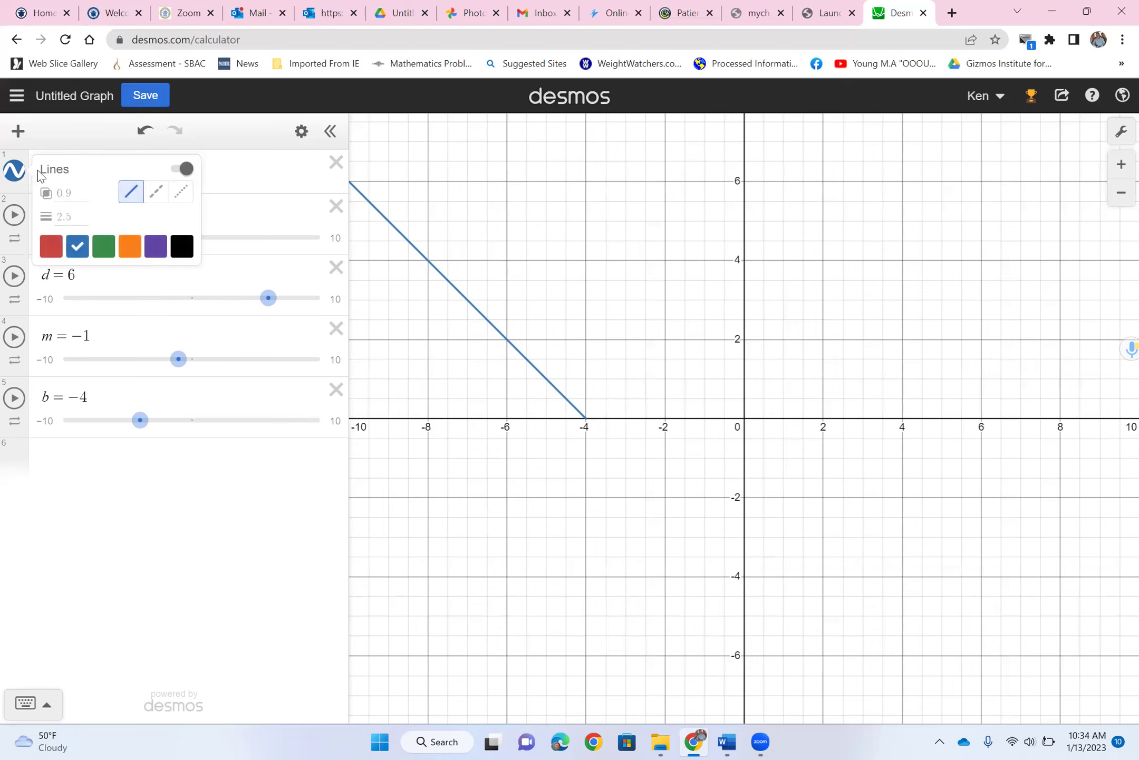
left_click(183, 248)
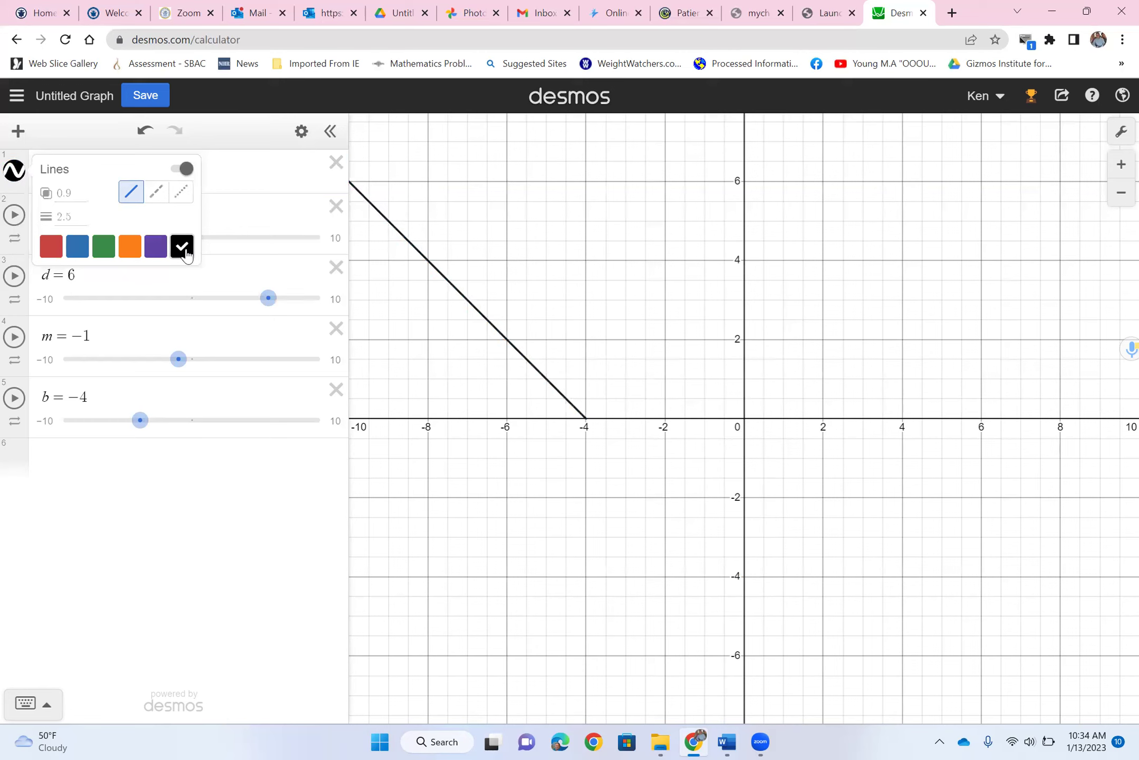
left_click(157, 245)
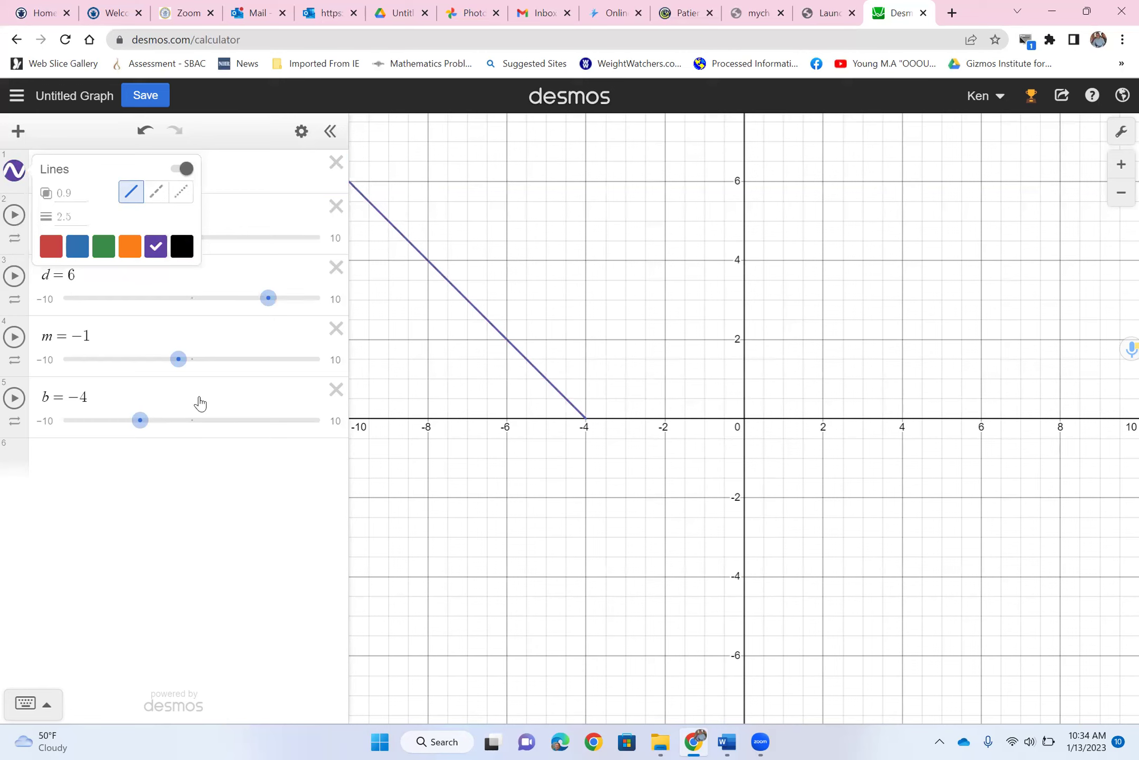
left_click(259, 474)
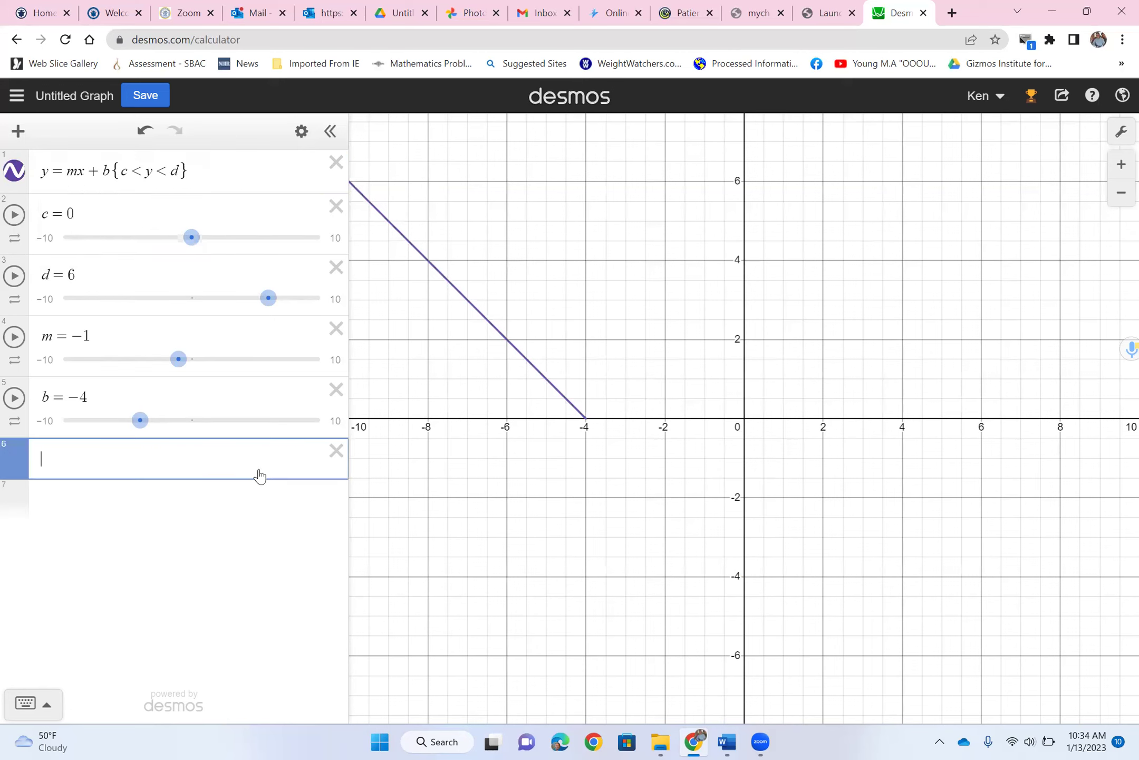
Start a new blank graph and graph y = x.
left_click(17, 96)
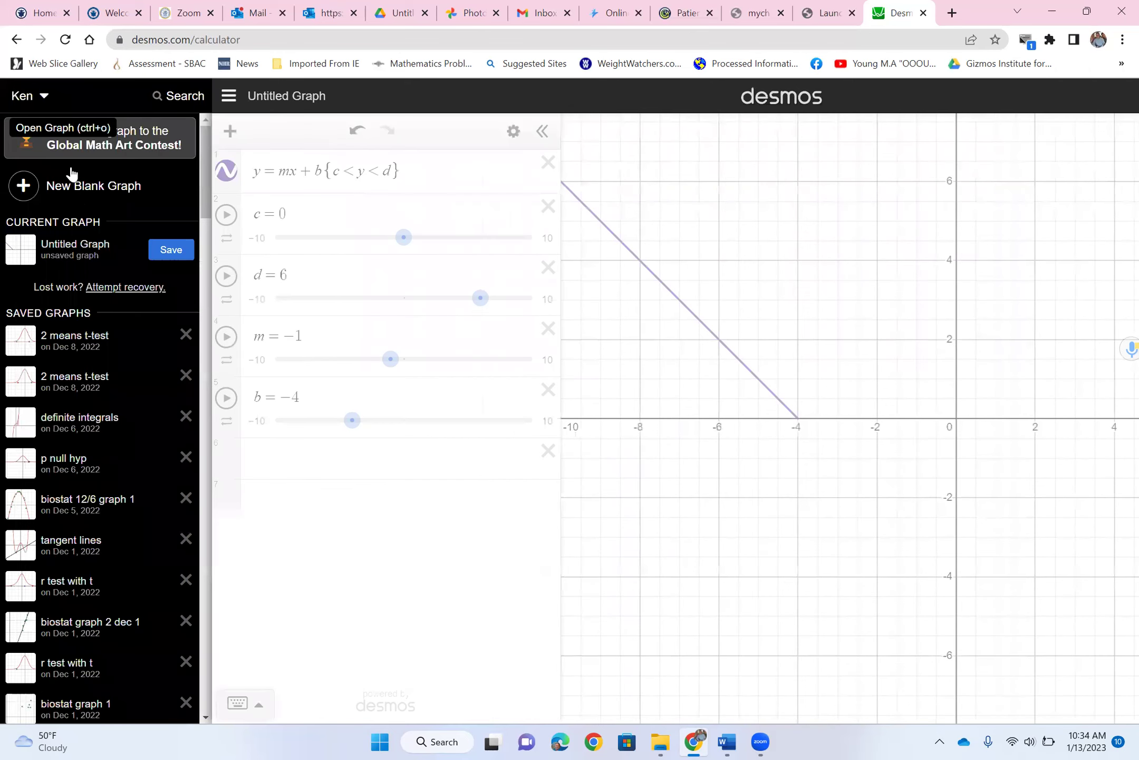
left_click(78, 189)
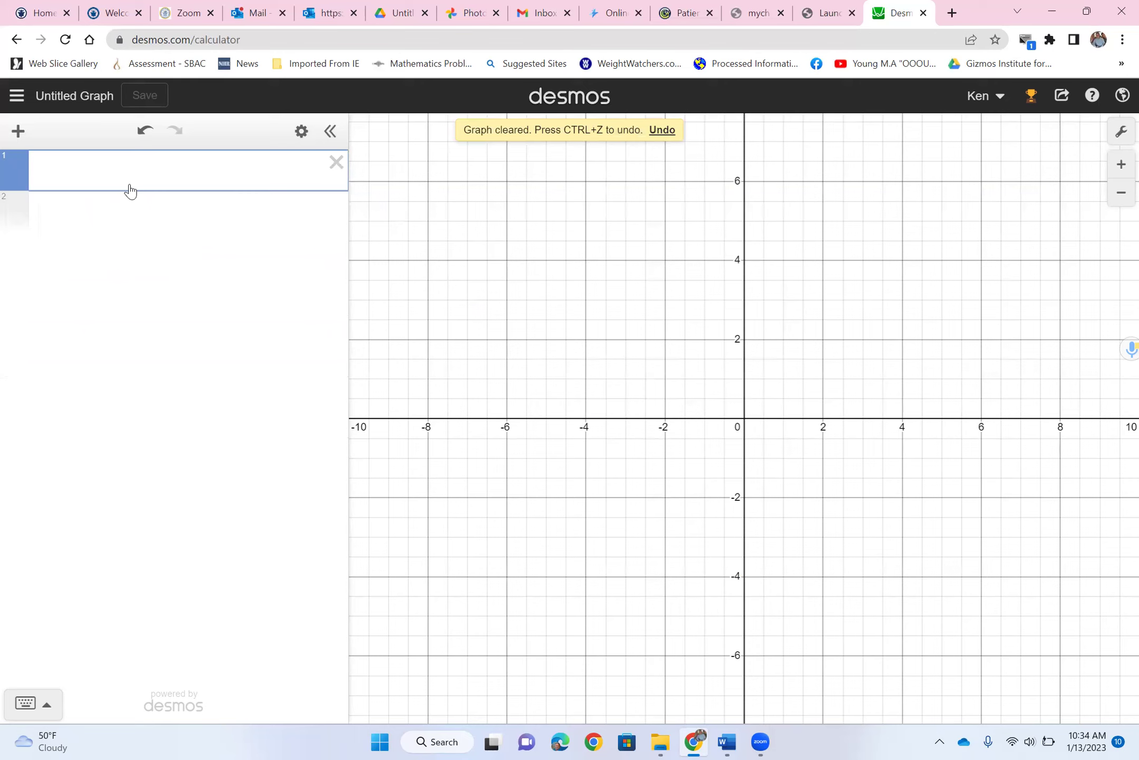
type("y")
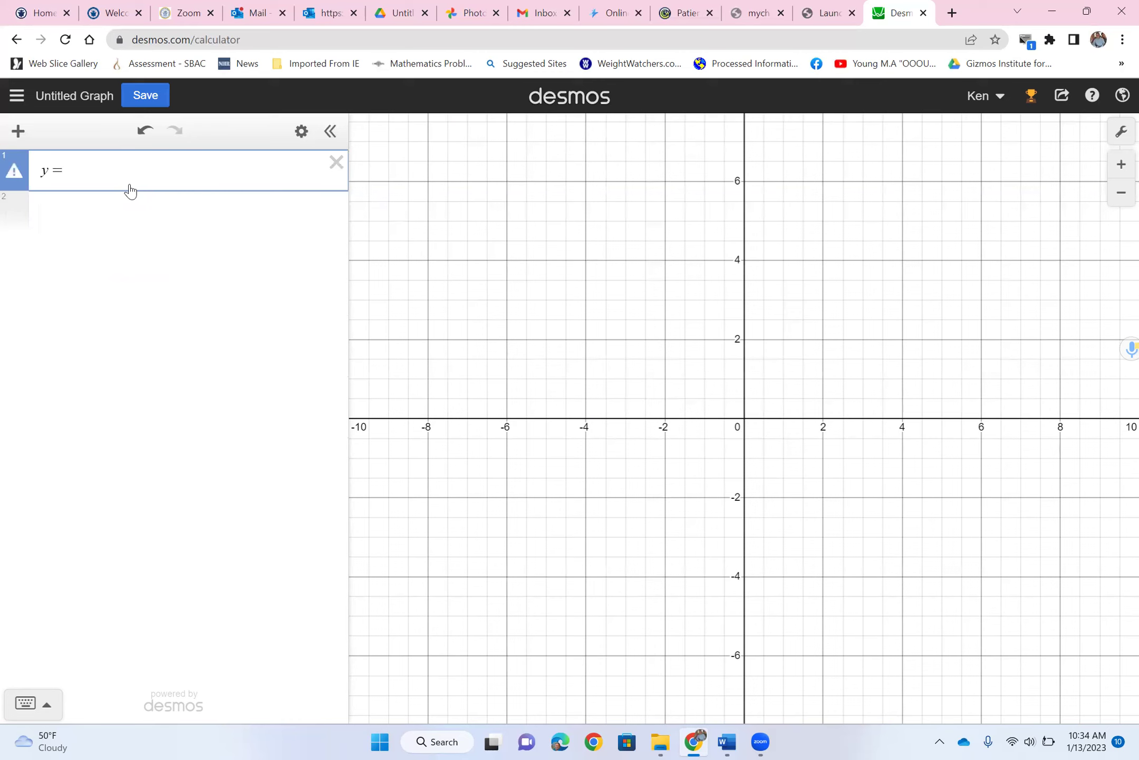
type("=x")
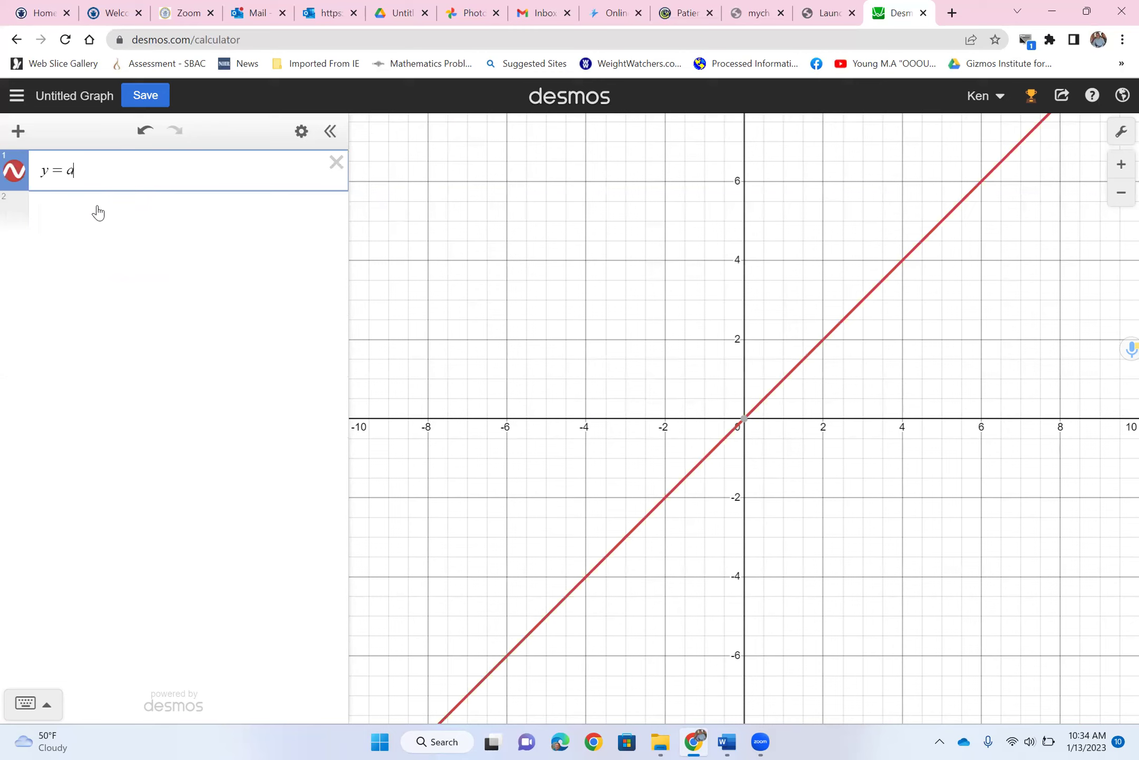
Replace the x in the equation to graph y = a|x − h|, and add sliders for both a and h.
type("|")
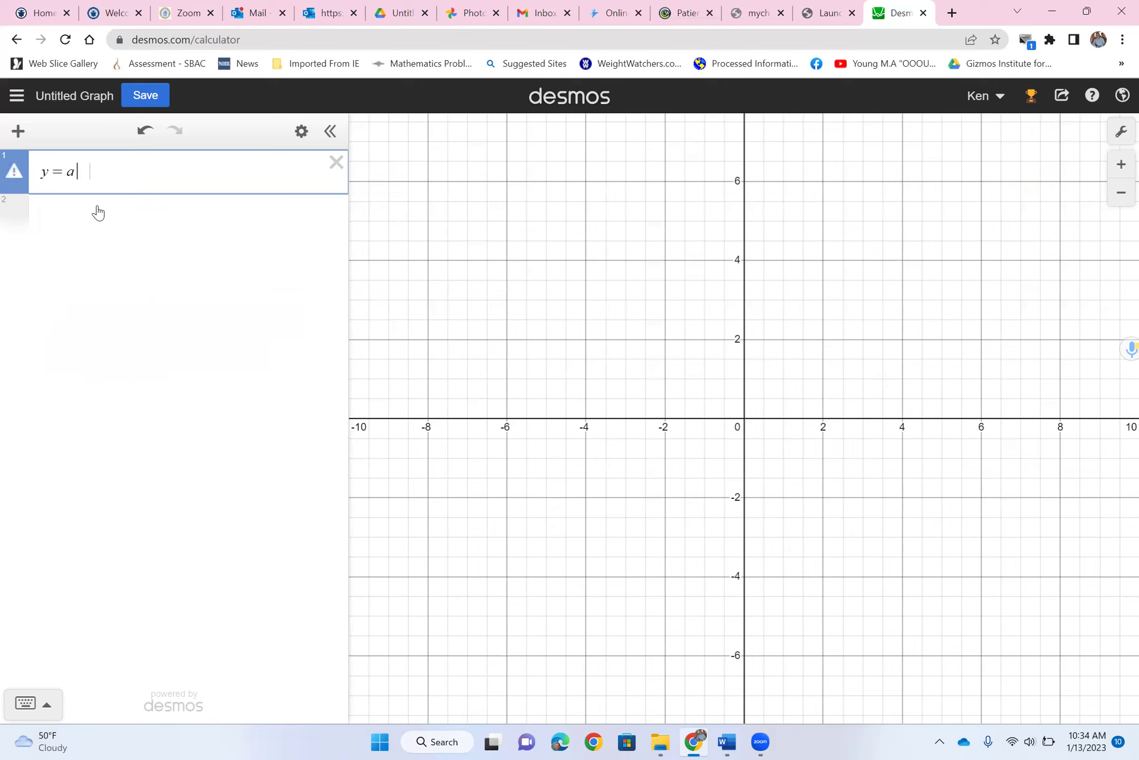
type("x-h")
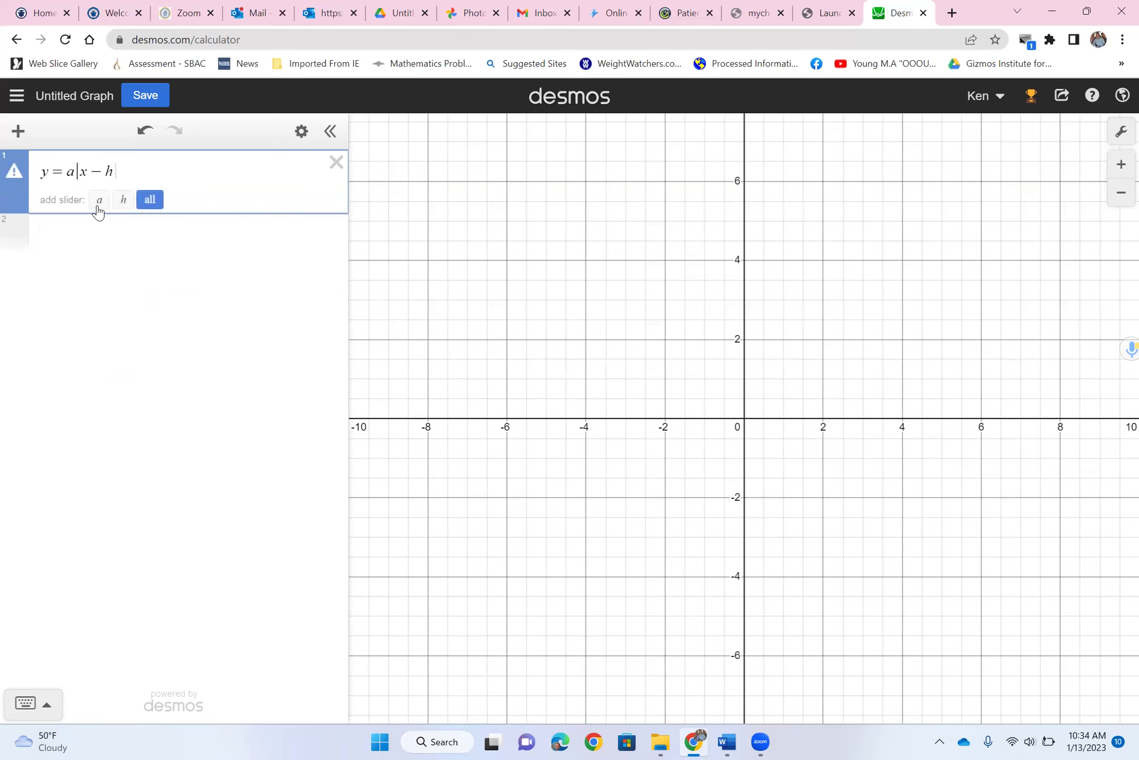
type("|")
left_click(99, 201)
left_click(98, 203)
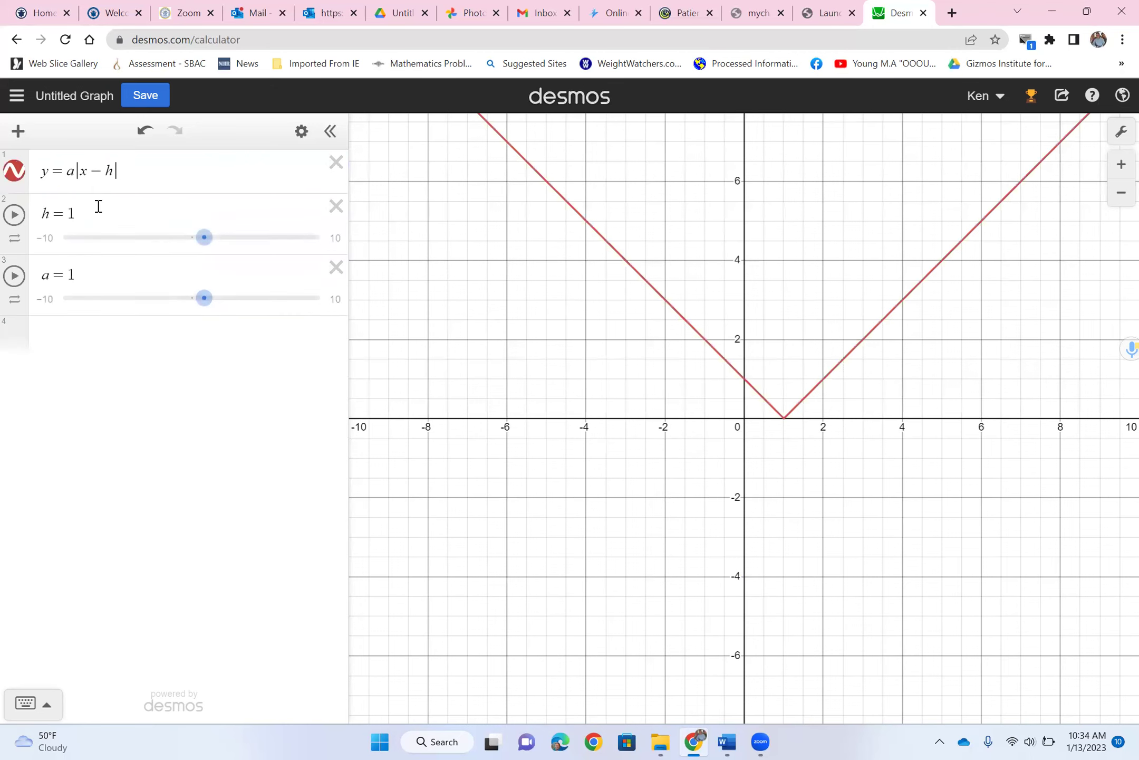
Extend the equation to y = a|x − h| + k and add a slider for k.
left_click(154, 165)
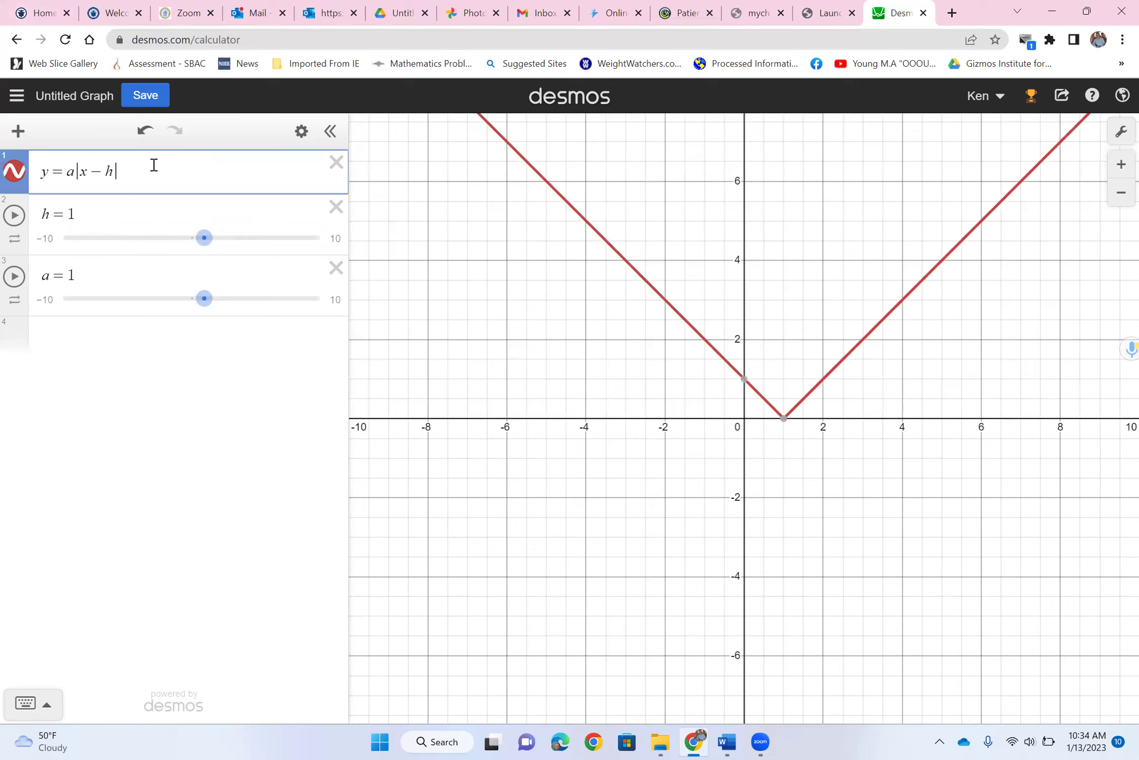
type("+k")
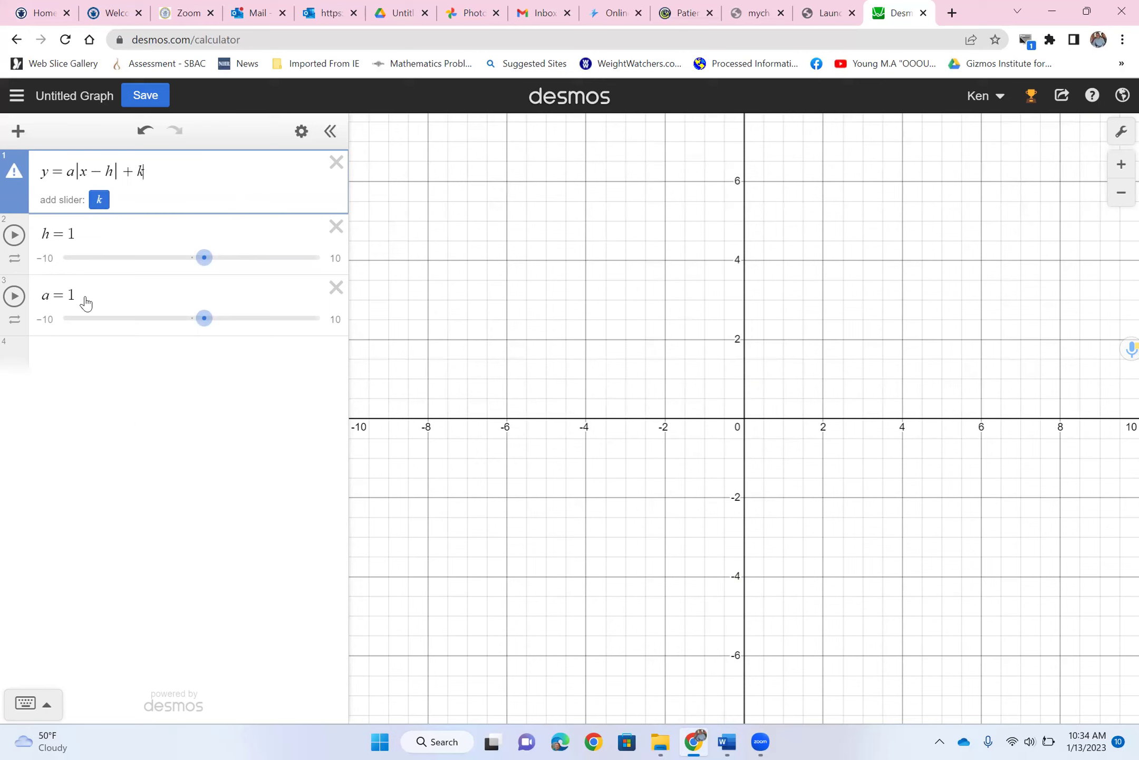
left_click(99, 199)
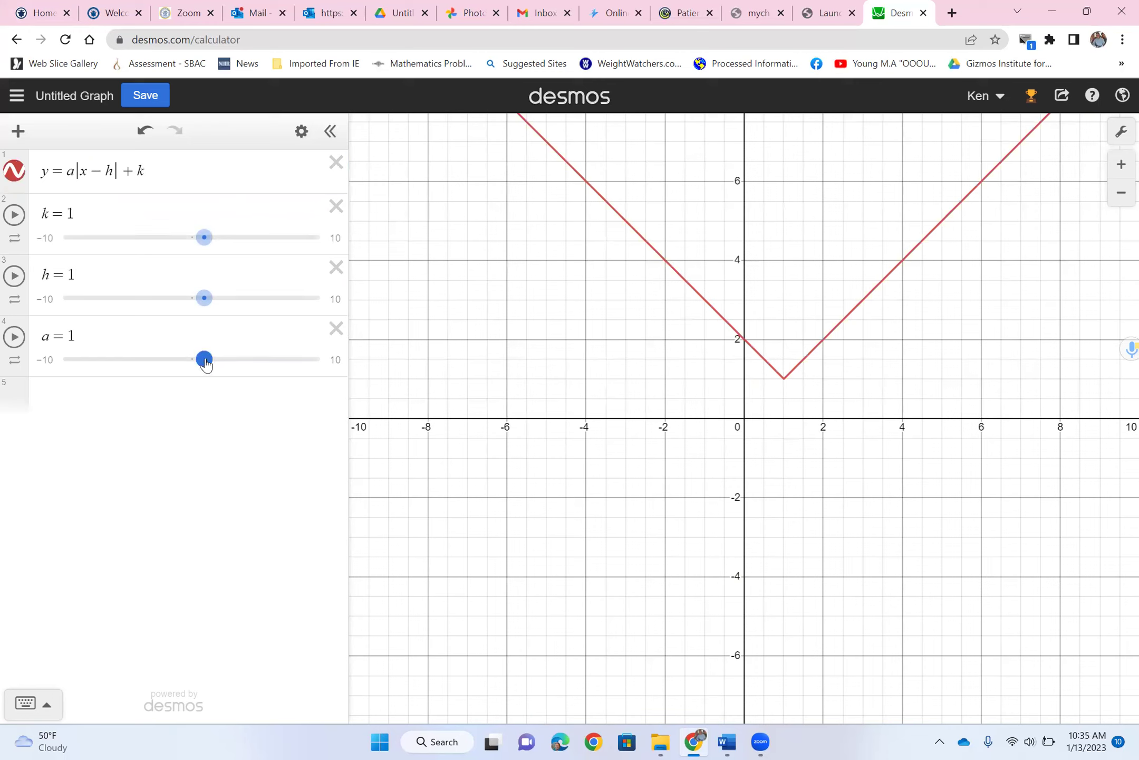
Try 4.5 for a with its slider, and play and stop the animations of a, k and h.
left_click_drag(206, 363, 249, 361)
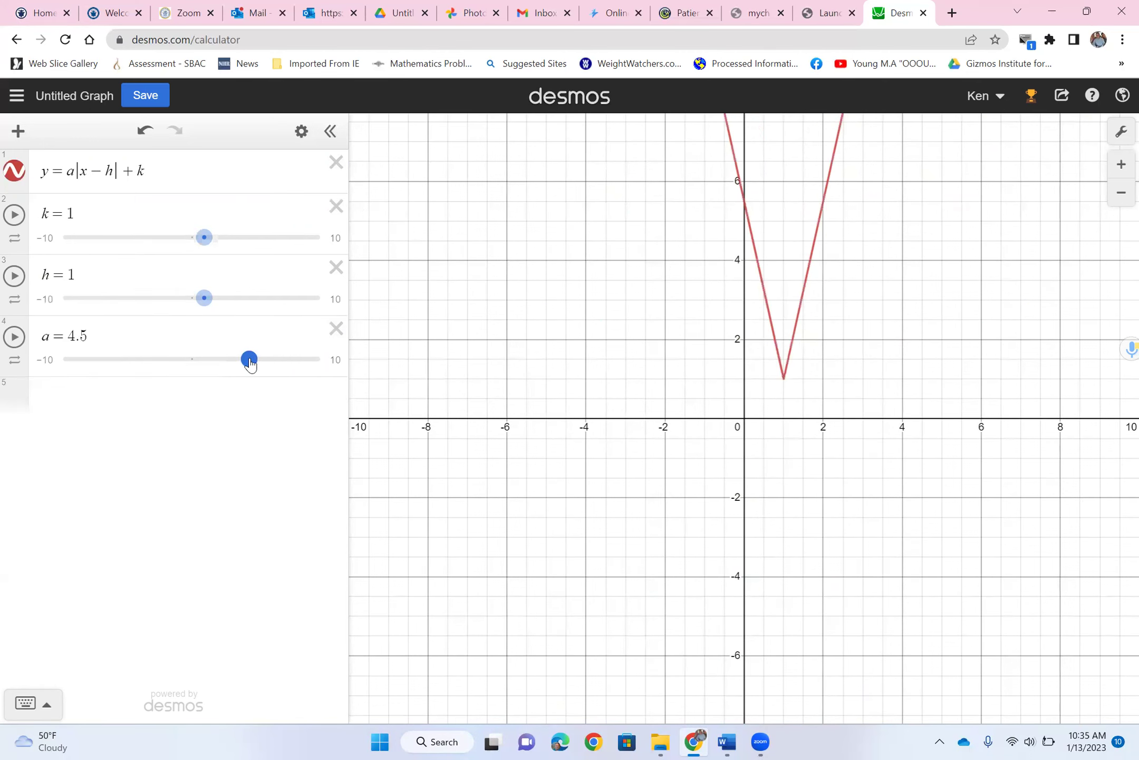
left_click(13, 342)
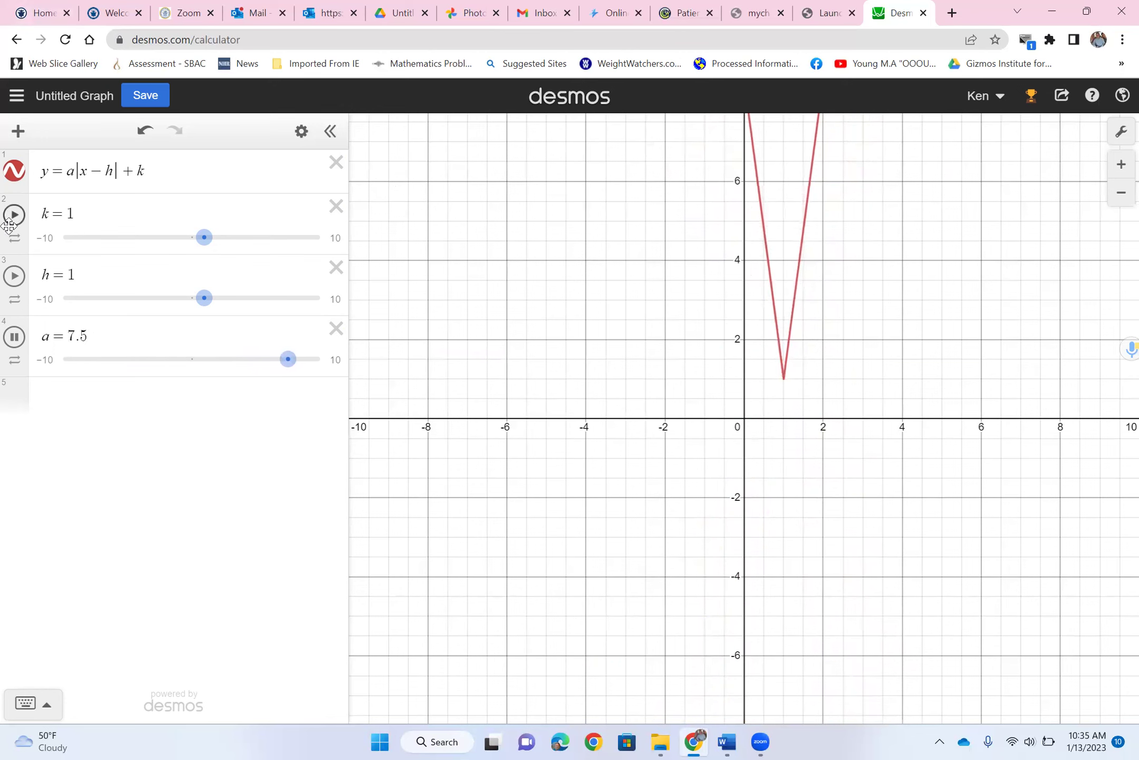
left_click(14, 215)
left_click(13, 277)
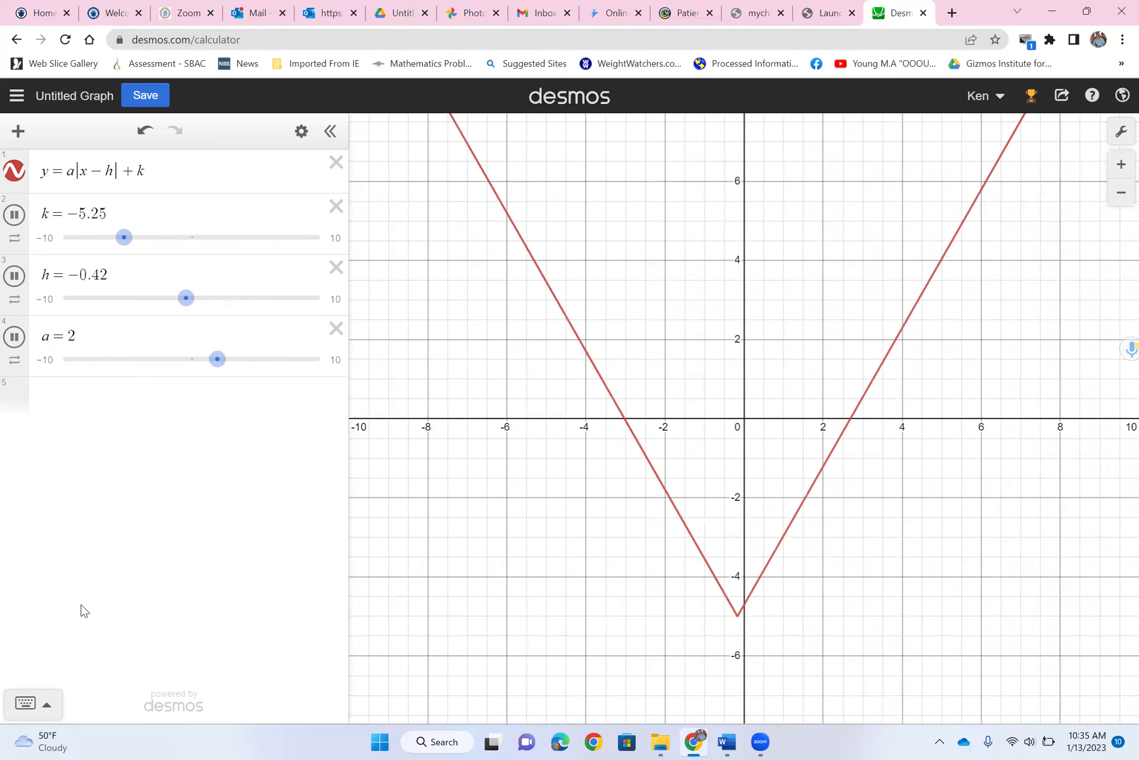
left_click(14, 215)
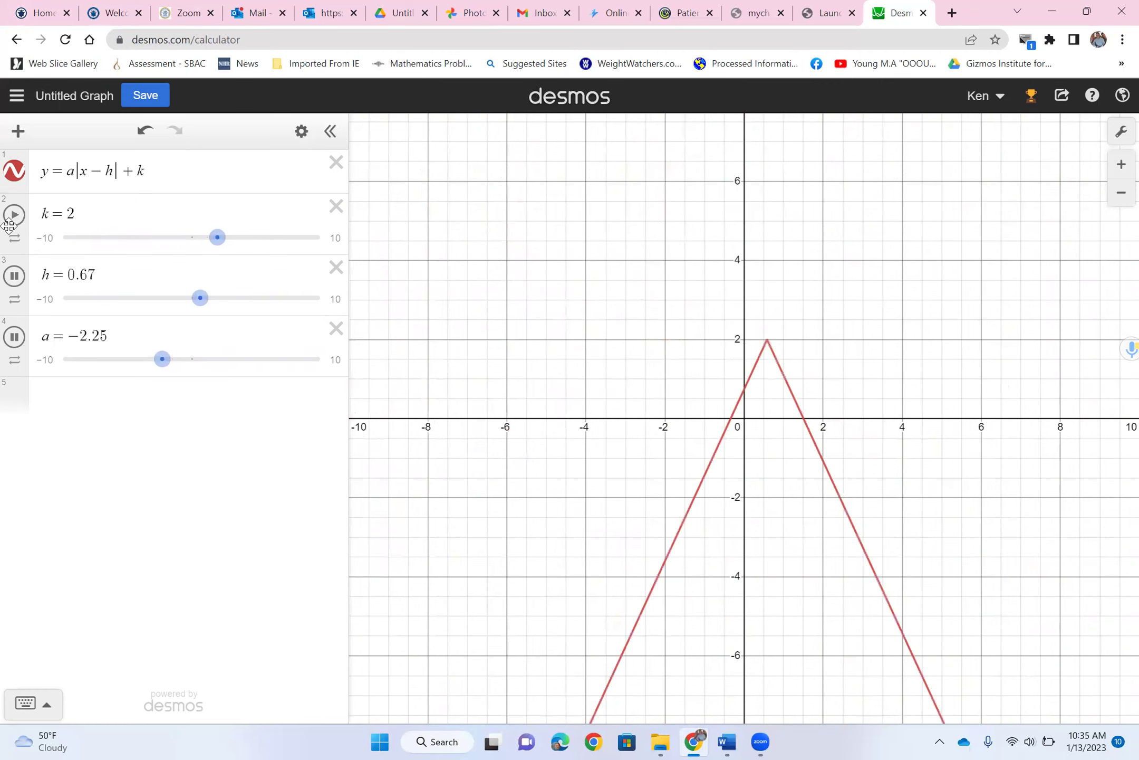
left_click(14, 275)
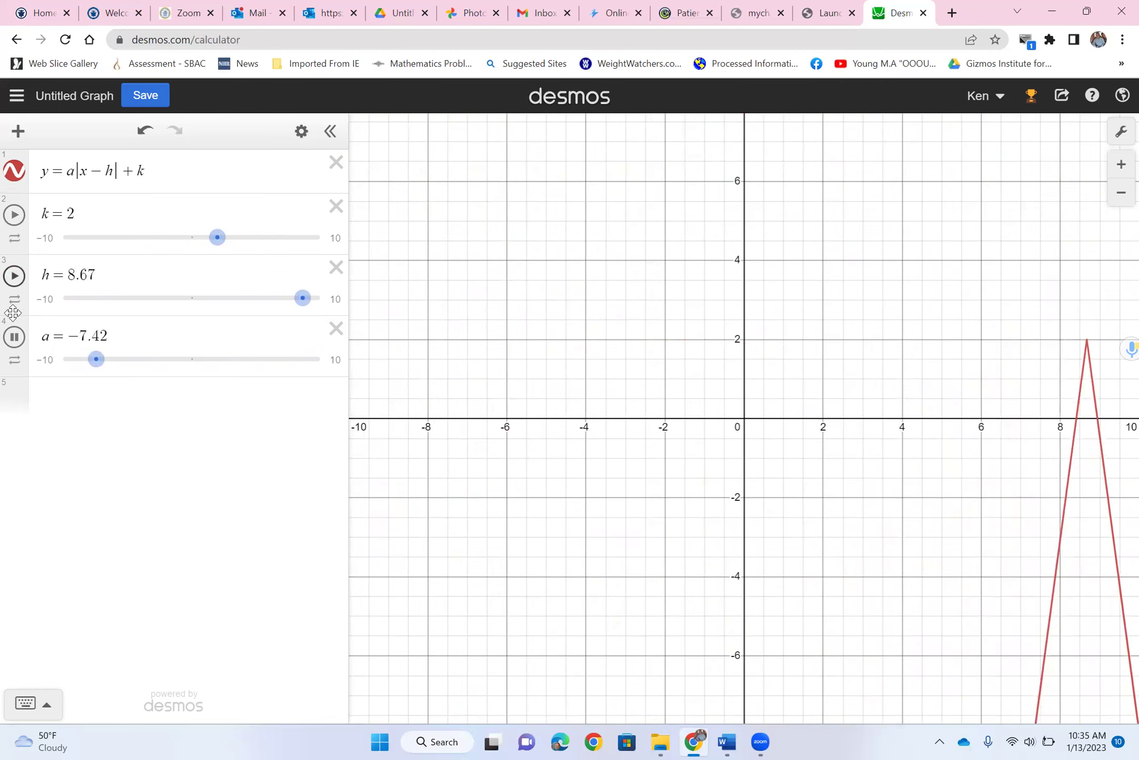
left_click(13, 337)
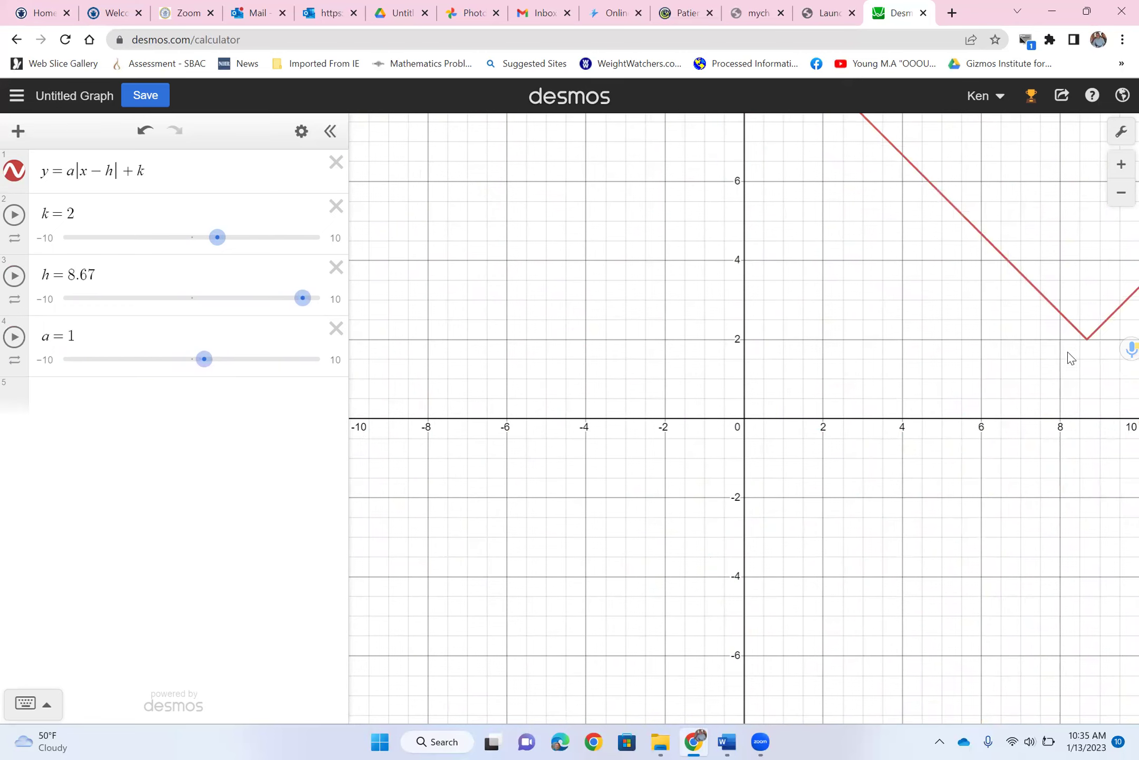
Set k to 2.4, h to −2.7 and a to −0.8 with their sliders.
mouse_move(1090, 343)
left_mouse_down()
mouse_move(1036, 341)
mouse_move(1088, 338)
left_mouse_up()
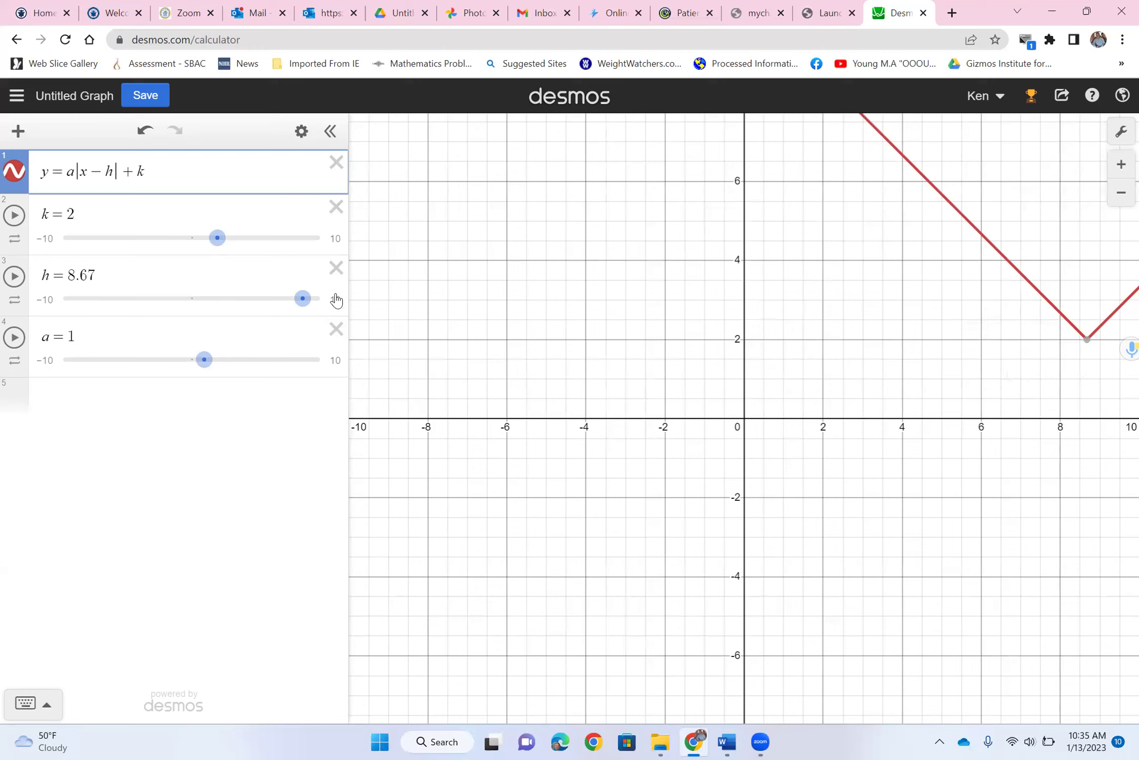
left_click_drag(304, 298, 120, 305)
mouse_move(217, 237)
left_mouse_down()
mouse_move(176, 224)
mouse_move(232, 224)
mouse_move(220, 223)
mouse_move(221, 259)
left_mouse_up()
left_click_drag(117, 299, 157, 308)
left_click_drag(204, 360, 182, 367)
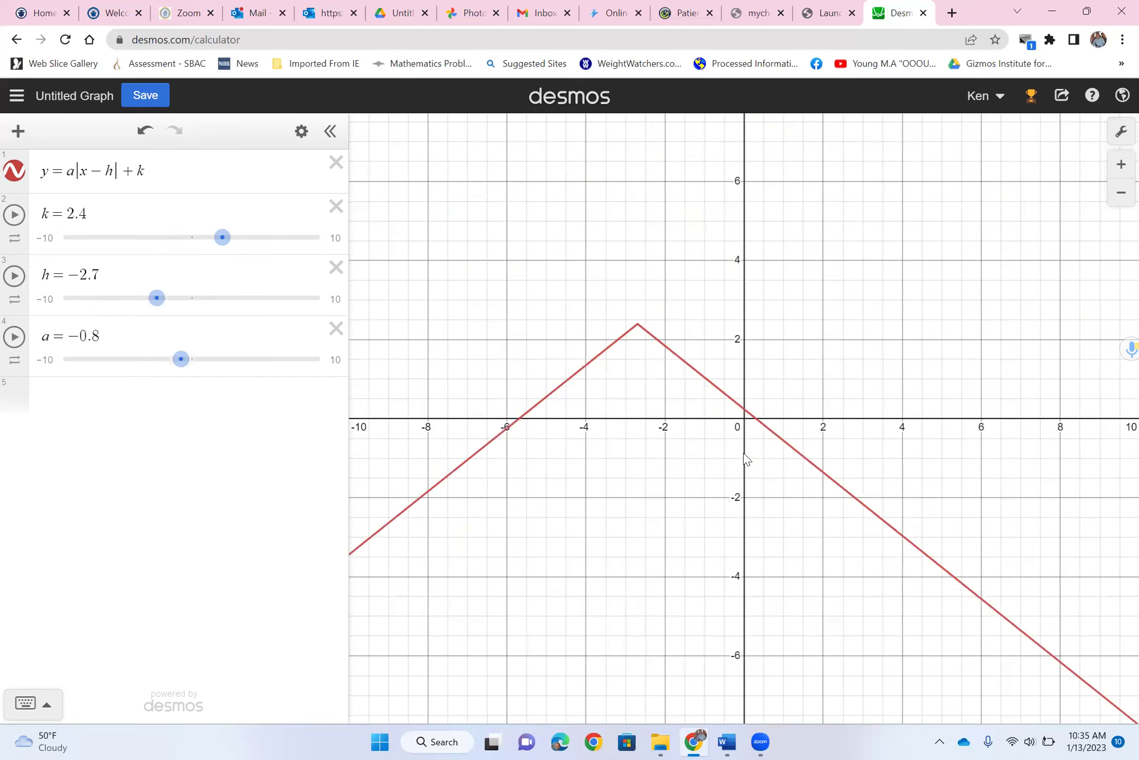
Pan the graph in several directions and bring the vertex back near the middle of the view.
left_click_drag(844, 322, 889, 322)
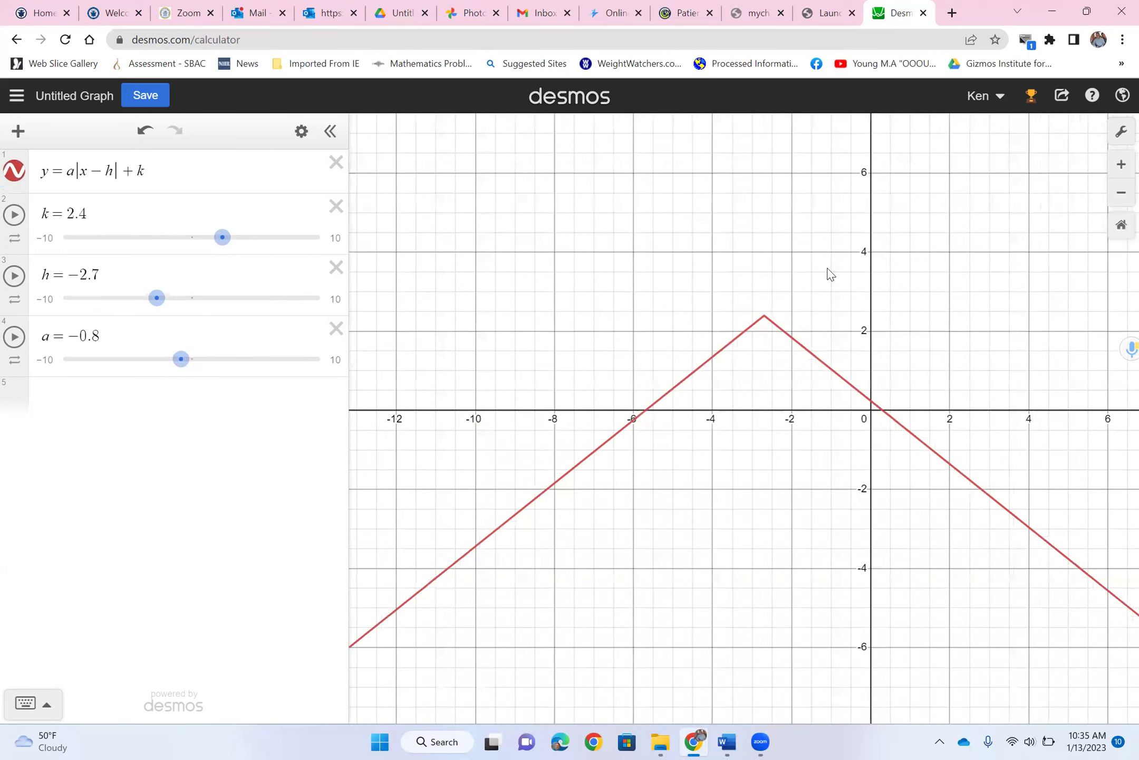
left_click_drag(829, 272, 830, 224)
left_click_drag(865, 113, 878, 206)
left_click_drag(833, 311, 884, 260)
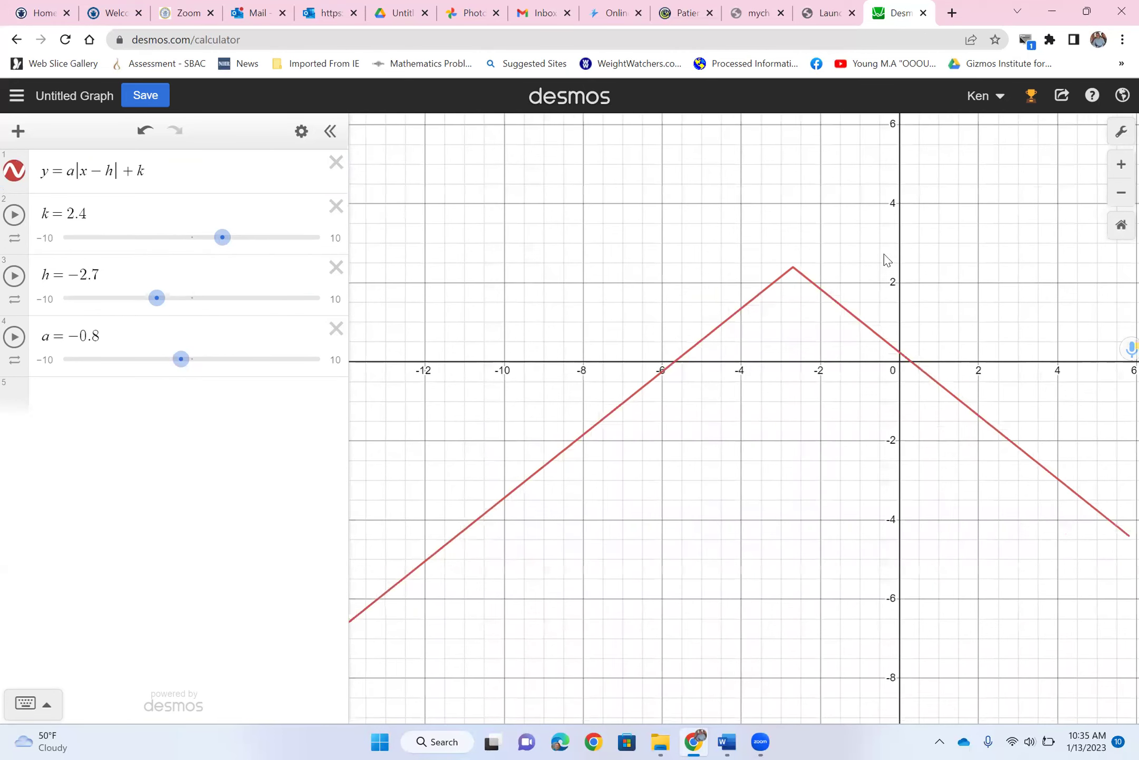
left_click_drag(870, 386, 882, 313)
left_click_drag(726, 238, 809, 290)
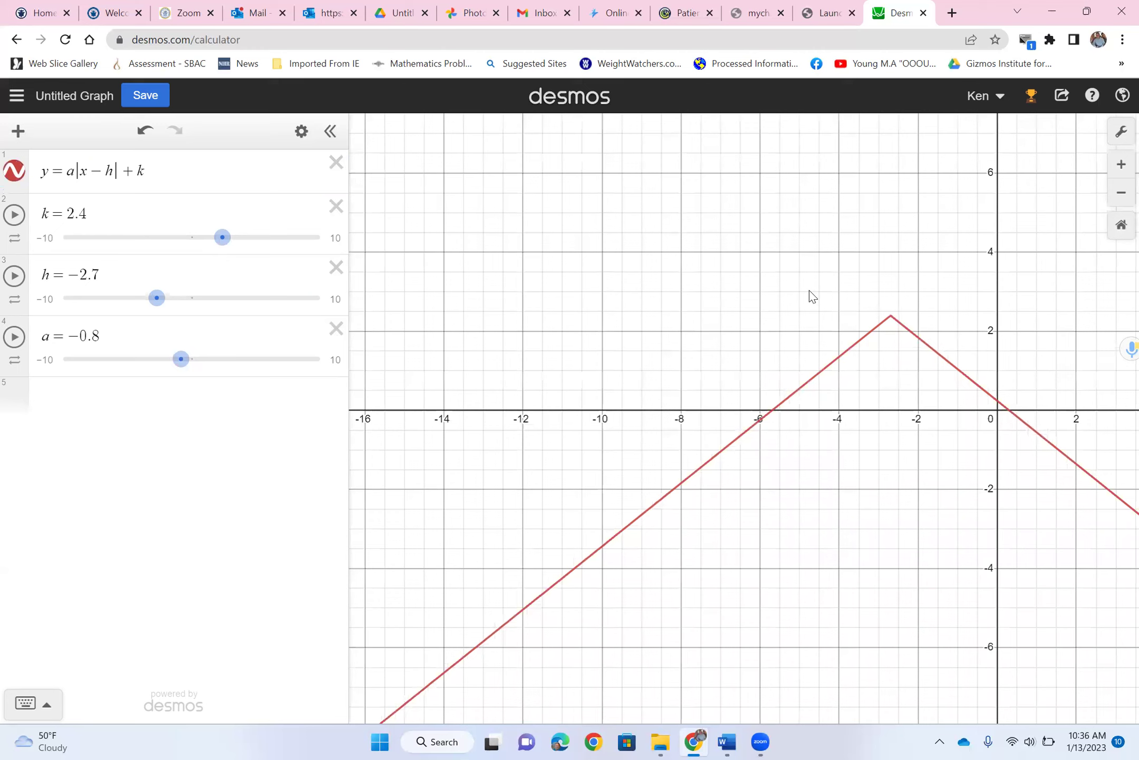
left_click_drag(997, 342, 823, 317)
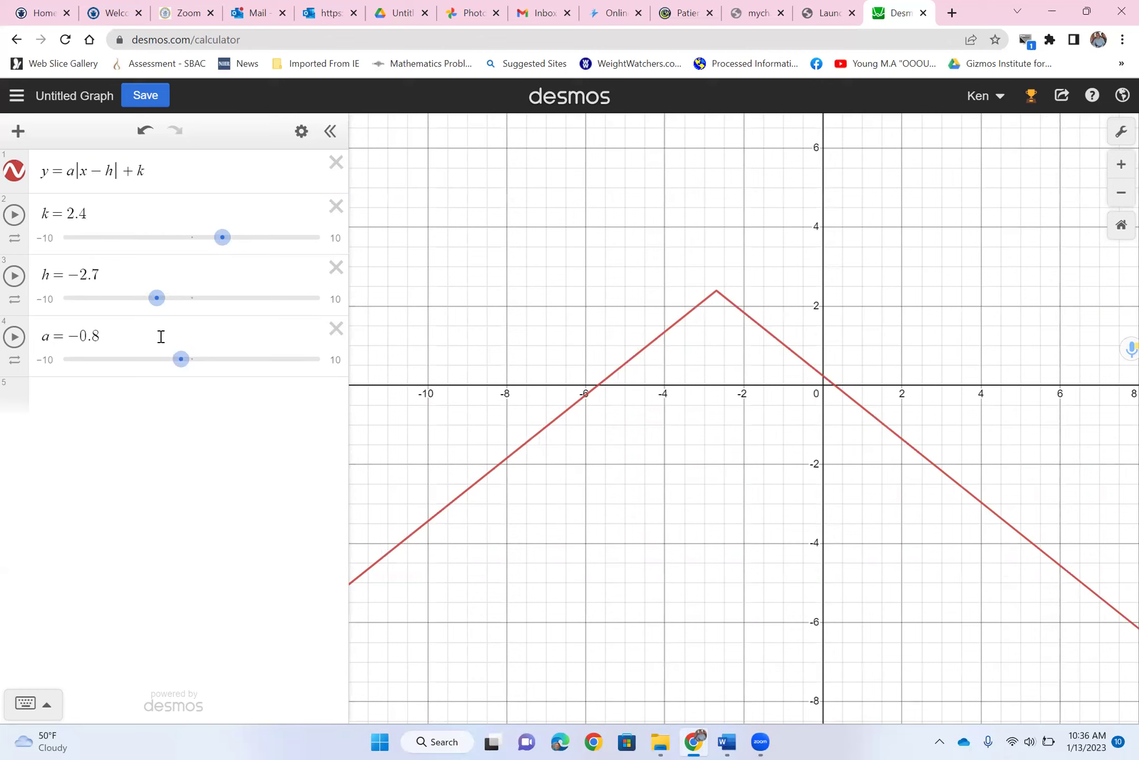
Set h to −3 with its slider and restrict the absolute value graph to the domain {−6 < x < 0}.
left_click_drag(161, 304, 157, 305)
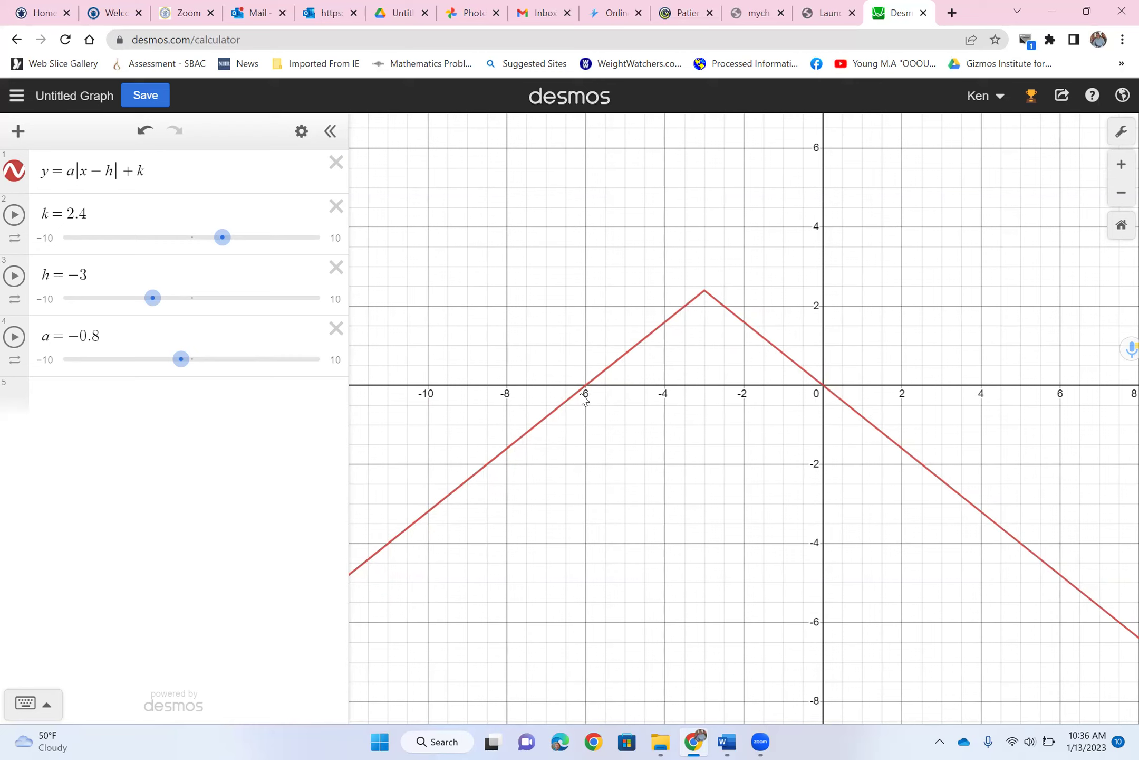
left_click(166, 179)
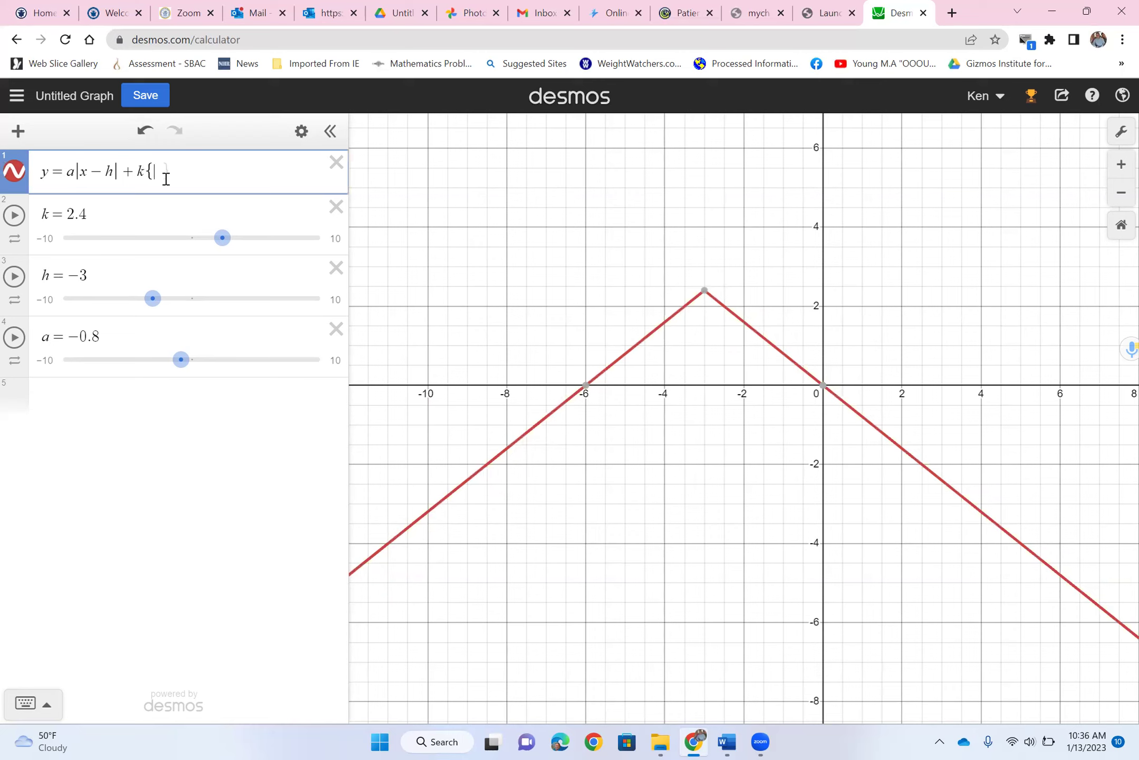
type("{-6<")
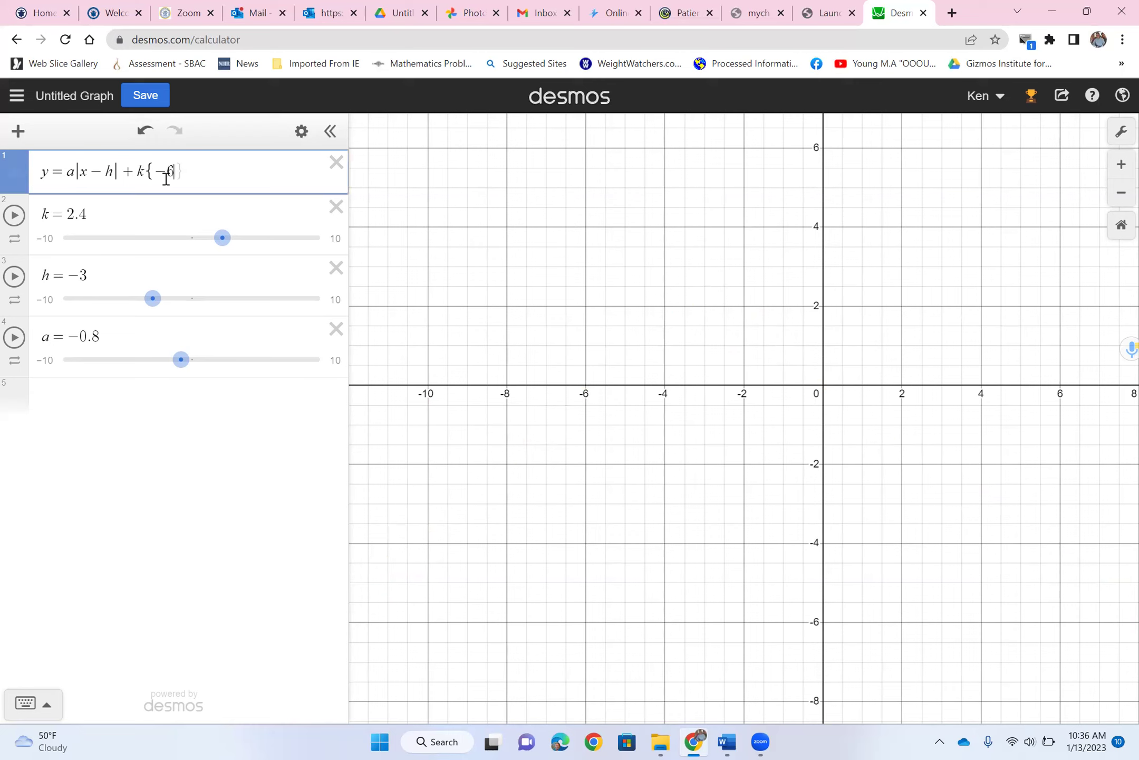
type("x")
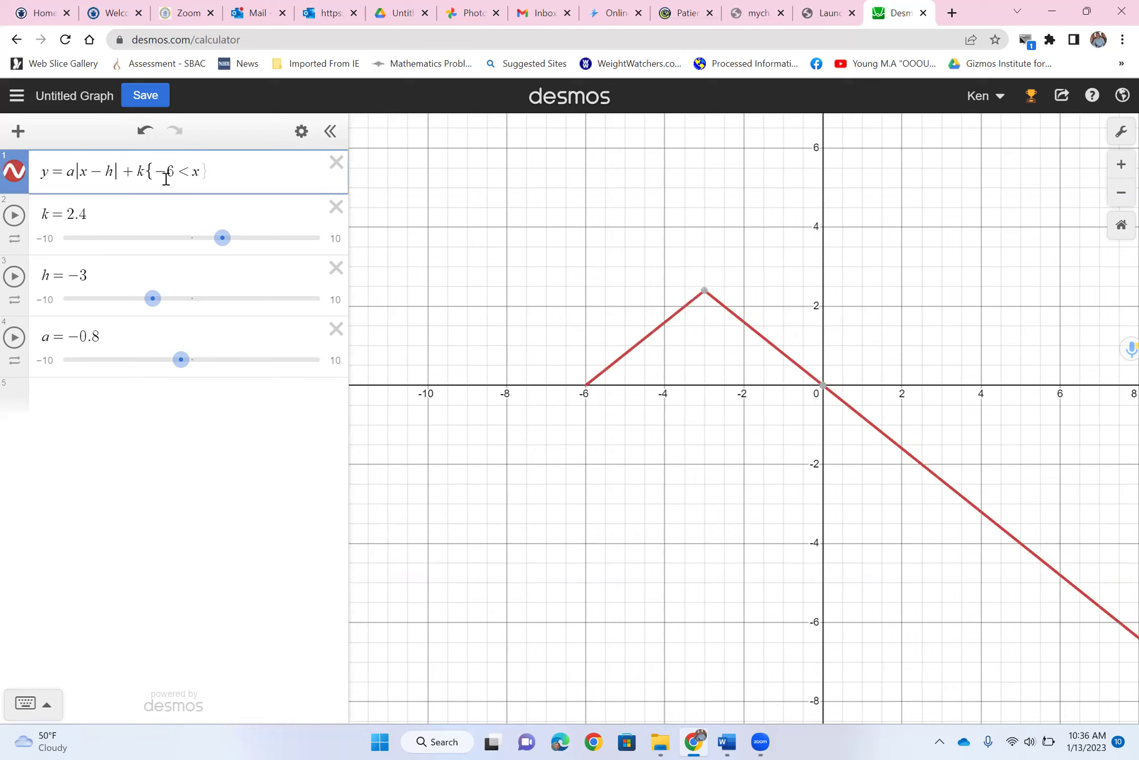
type("<0}{")
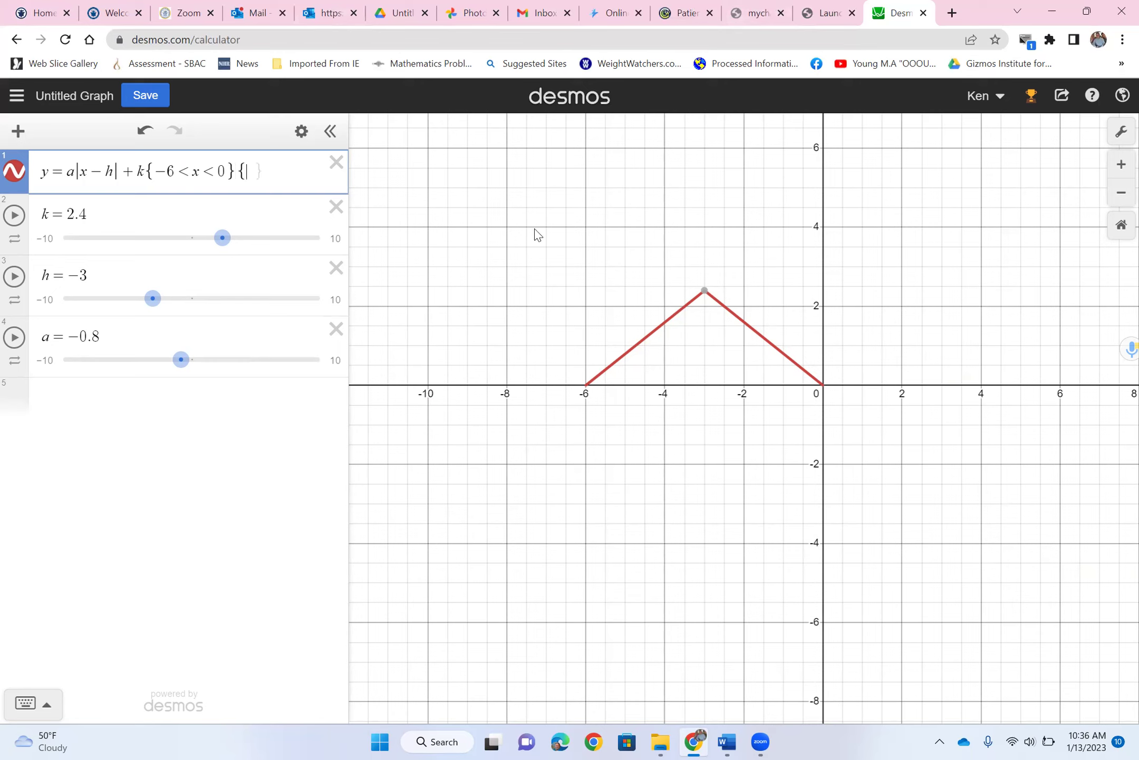
Add the range restriction {y > 0} and change the equation to the inequality y ≤ a|x − h| + k.
type("y>")
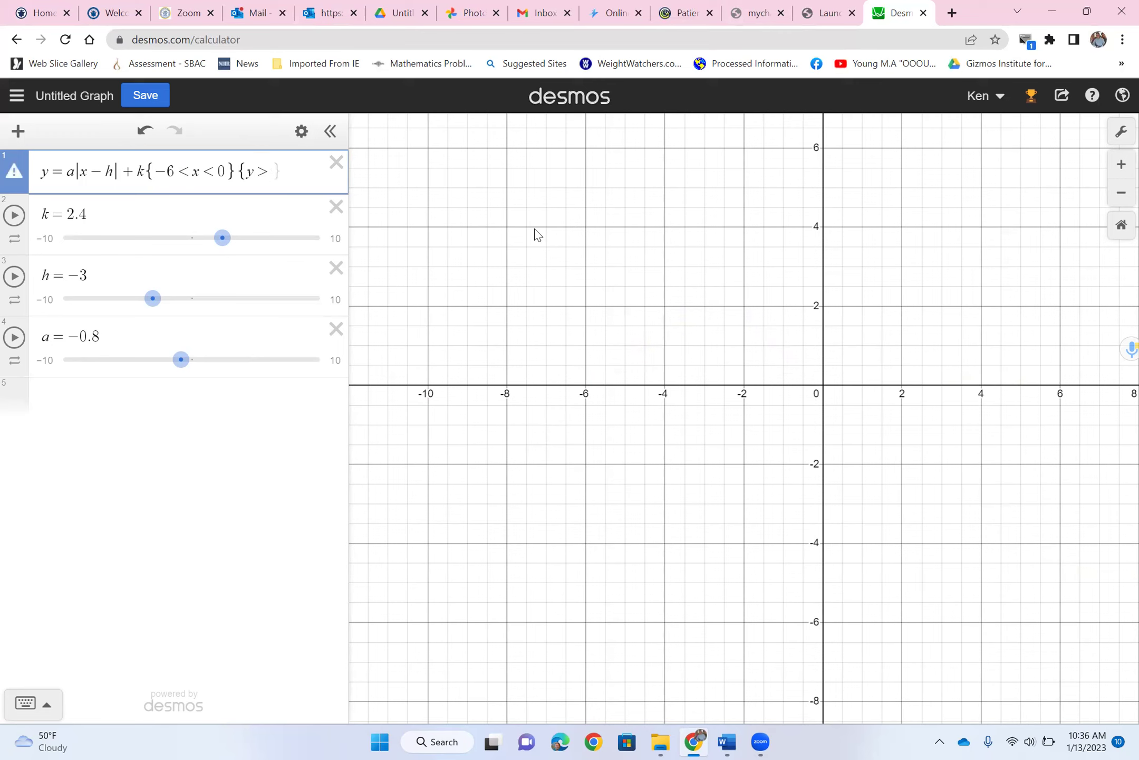
type("0")
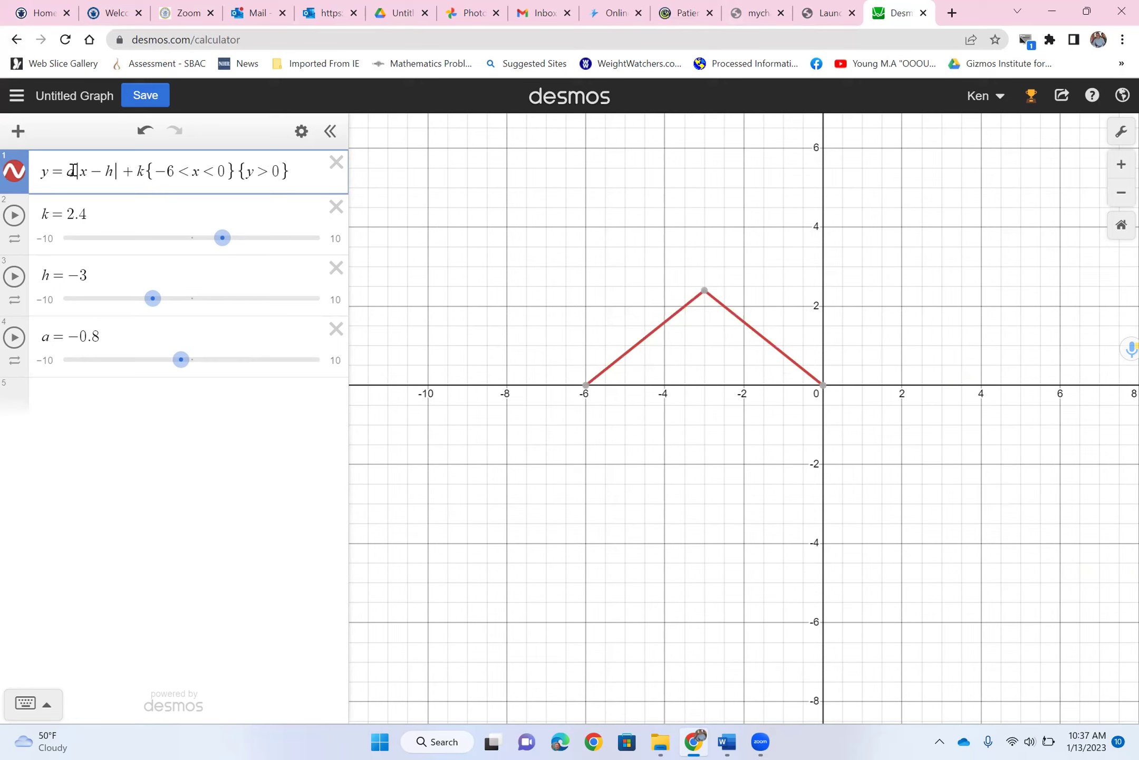
left_click_drag(67, 170, 54, 171)
type("<")
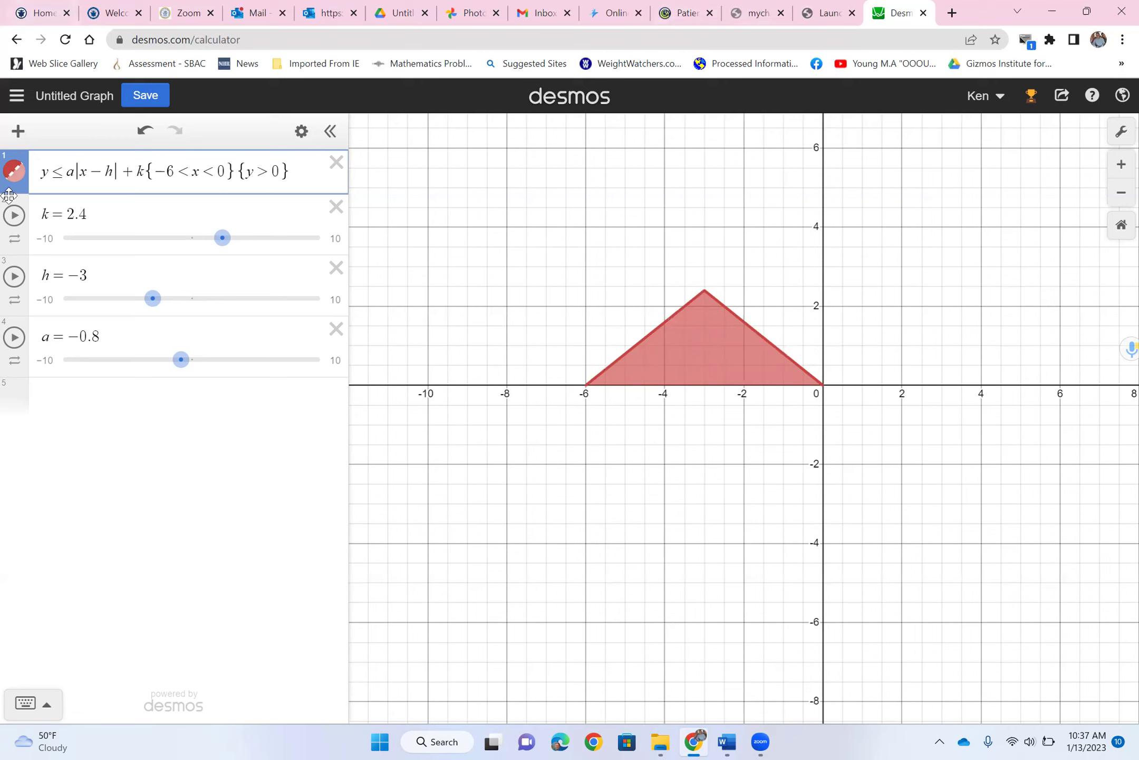
Color the shaded triangle orange, set its line thickness to 9, and close its style settings.
left_click(16, 173)
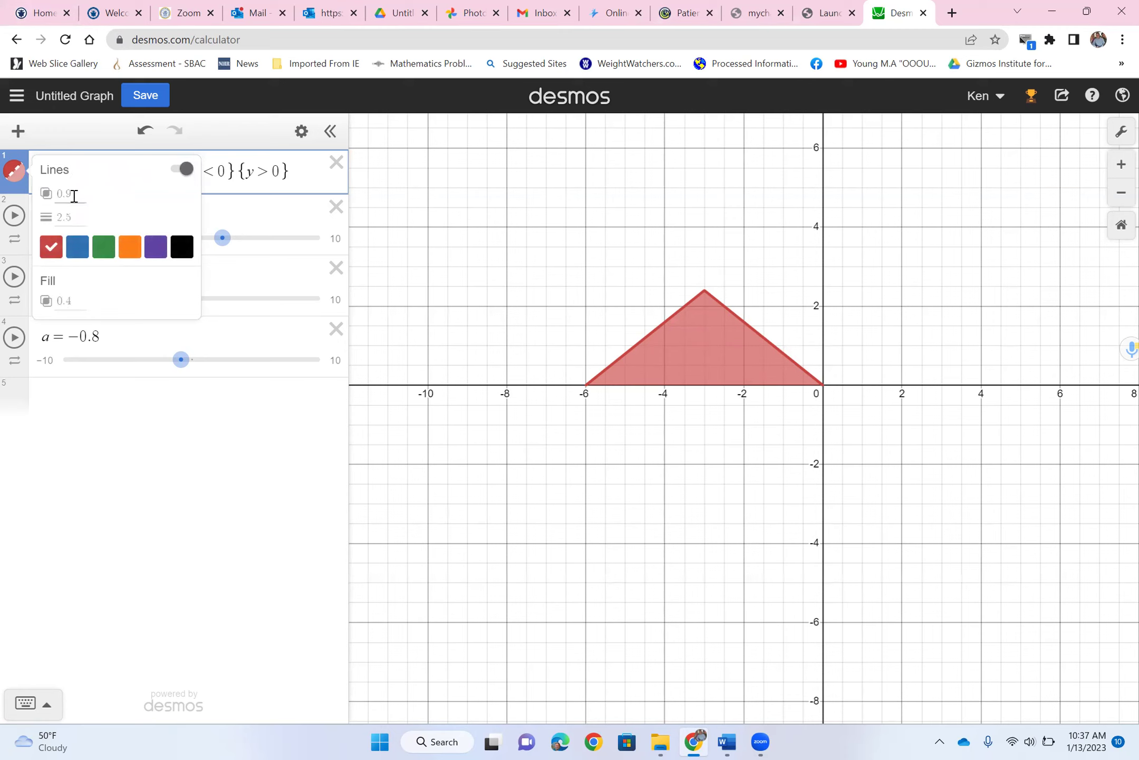
left_click(130, 247)
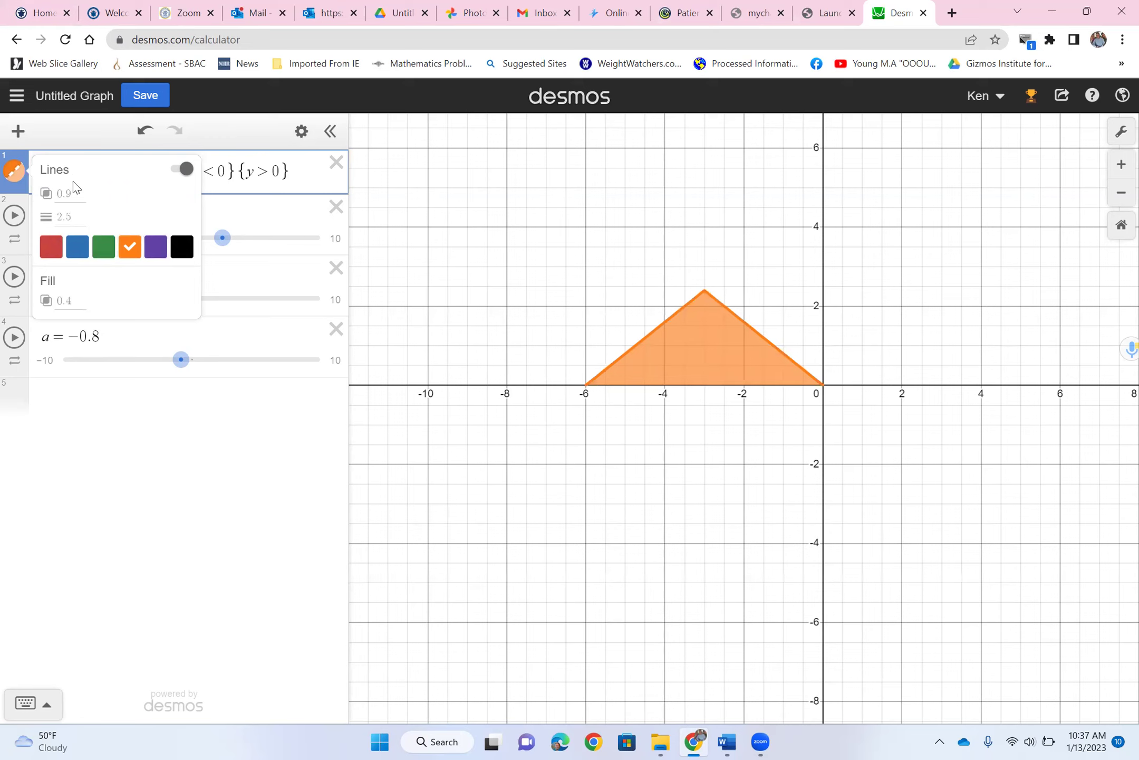
left_click(72, 215)
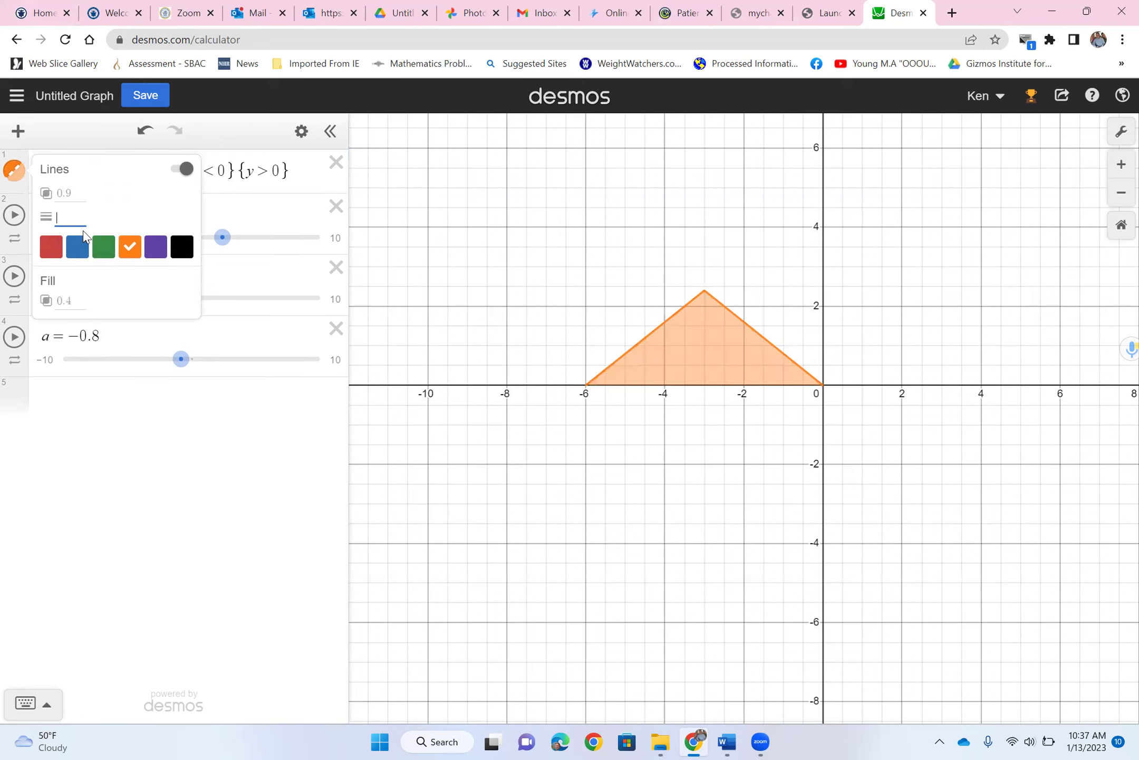
type("9")
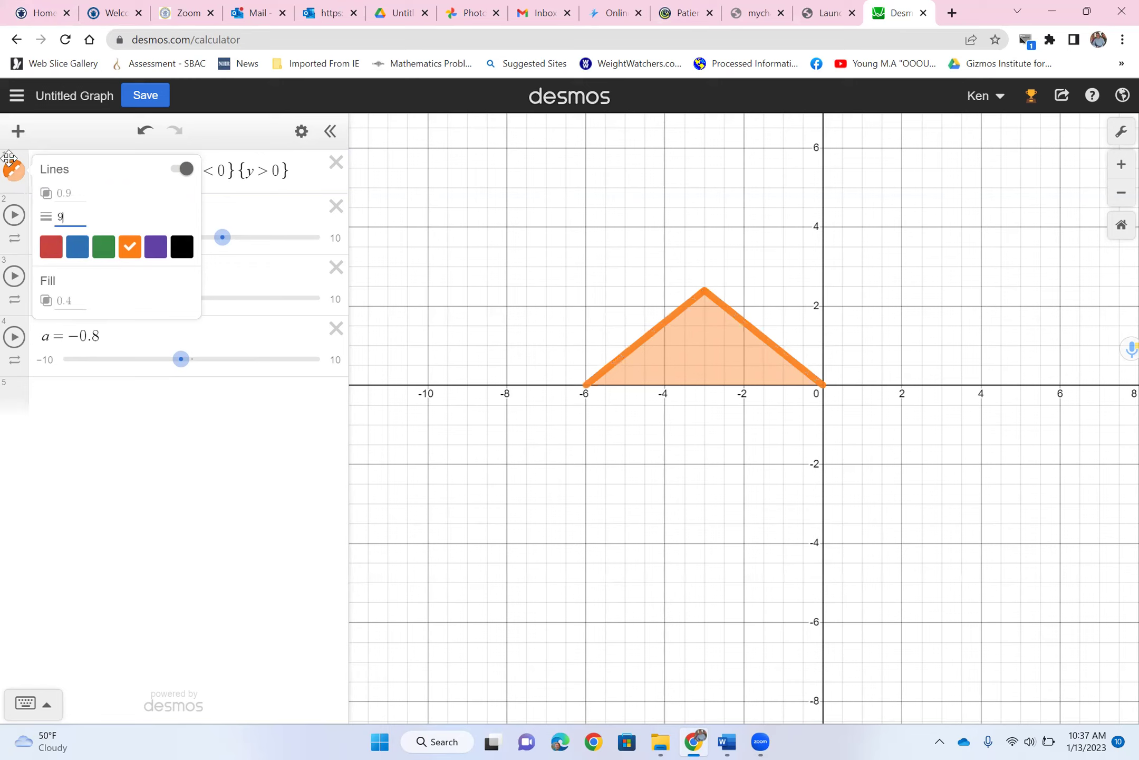
left_click(71, 192)
left_click(449, 523)
left_click_drag(450, 522, 446, 517)
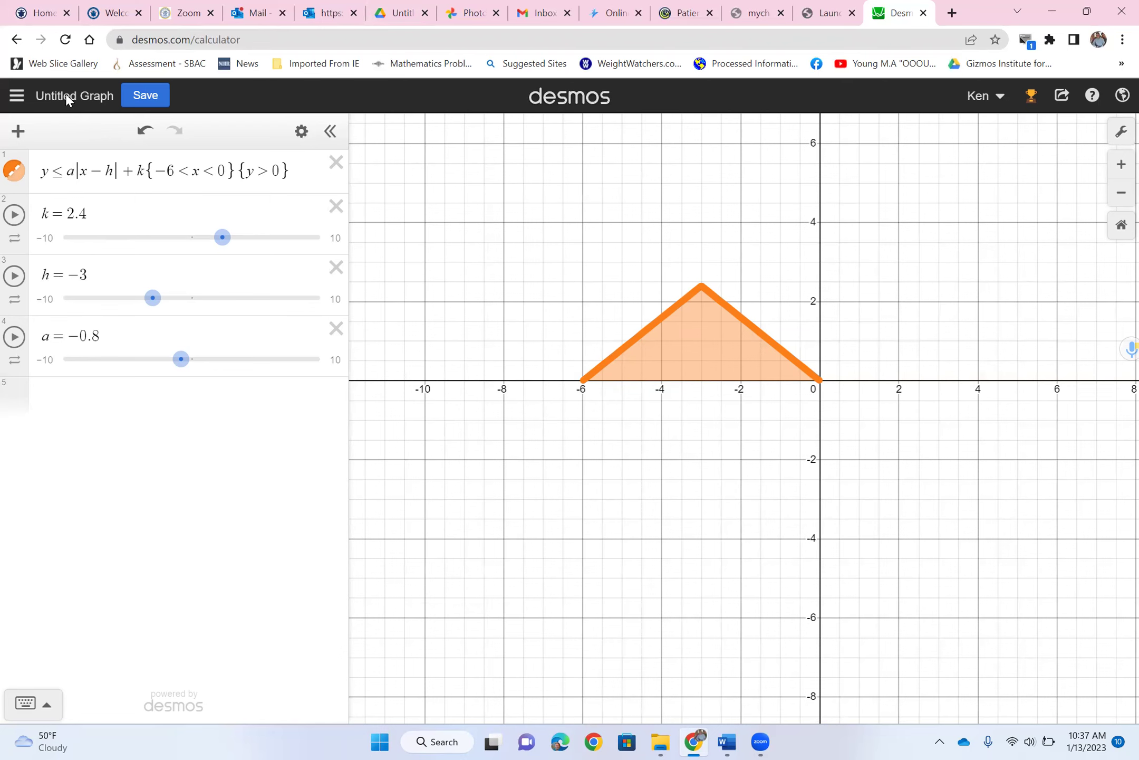
Start a new blank graph and enter the first part of a circle equation, (x − h)² +.
left_click(17, 95)
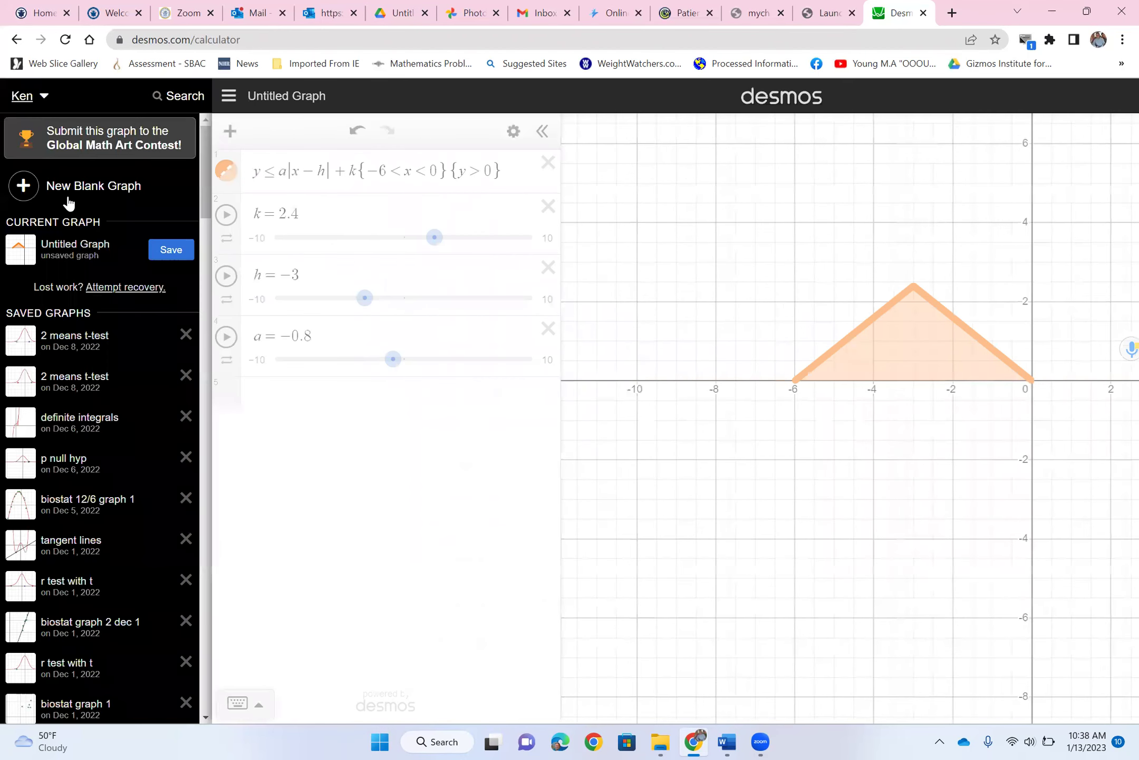
left_click(74, 187)
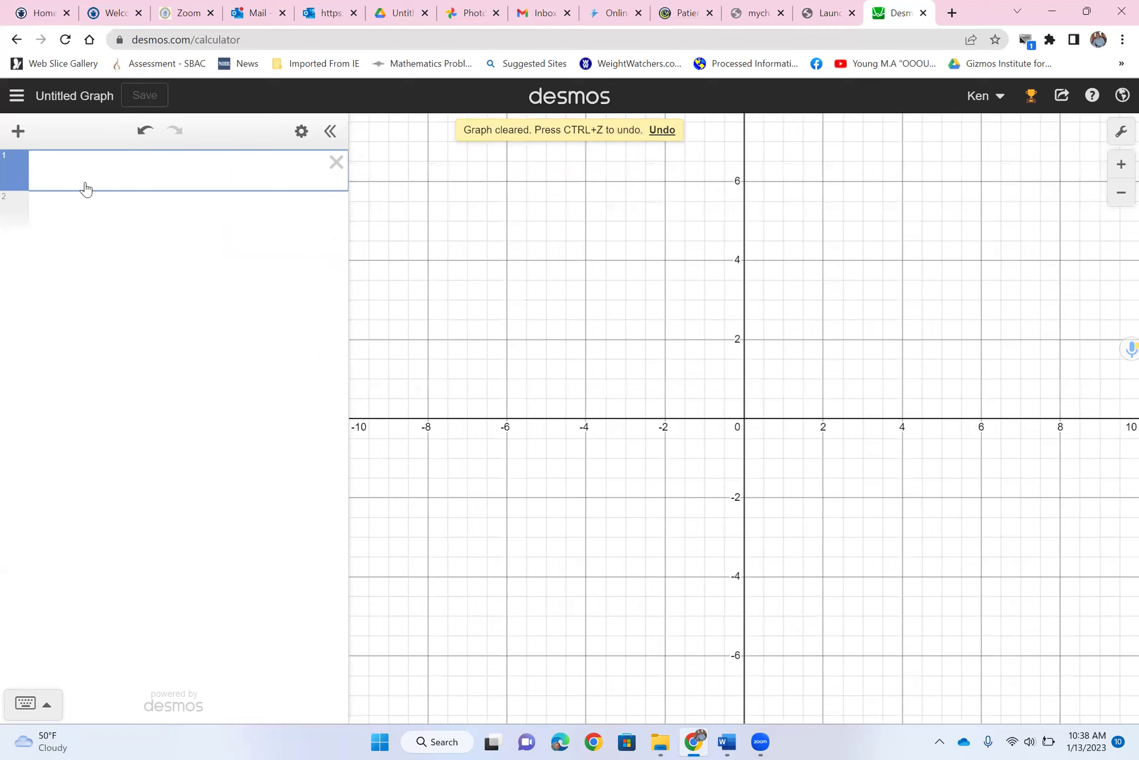
type("(x")
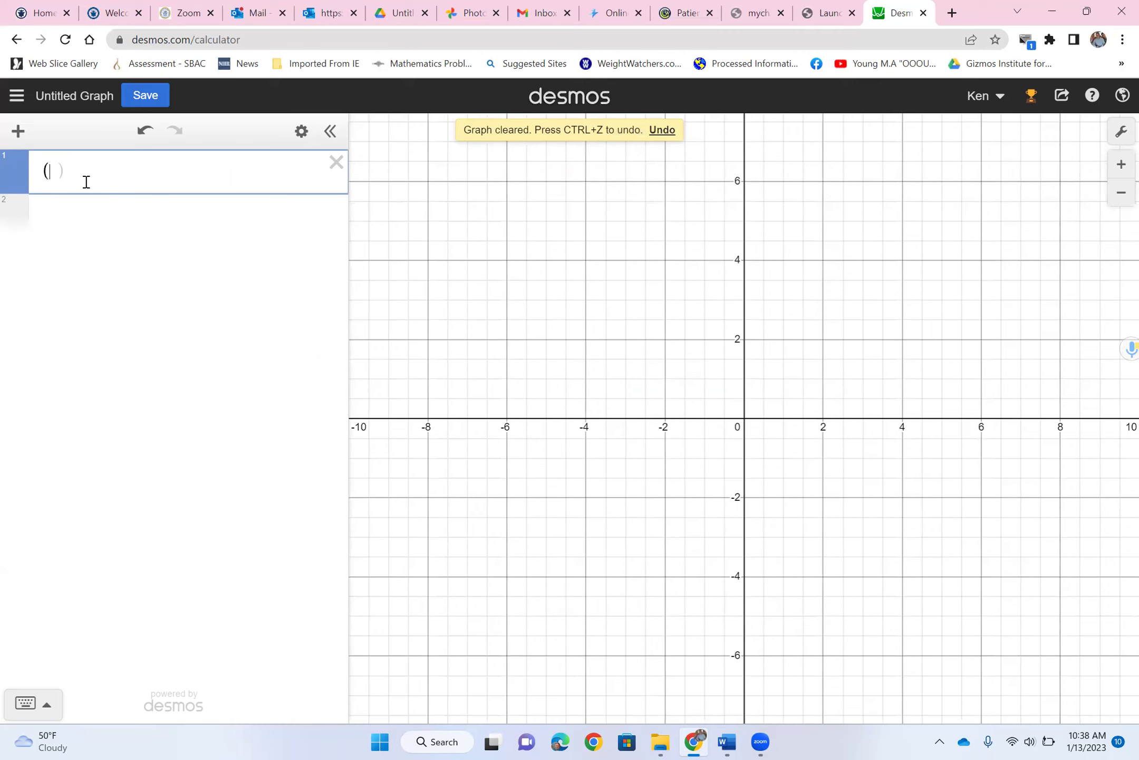
type("-k)")
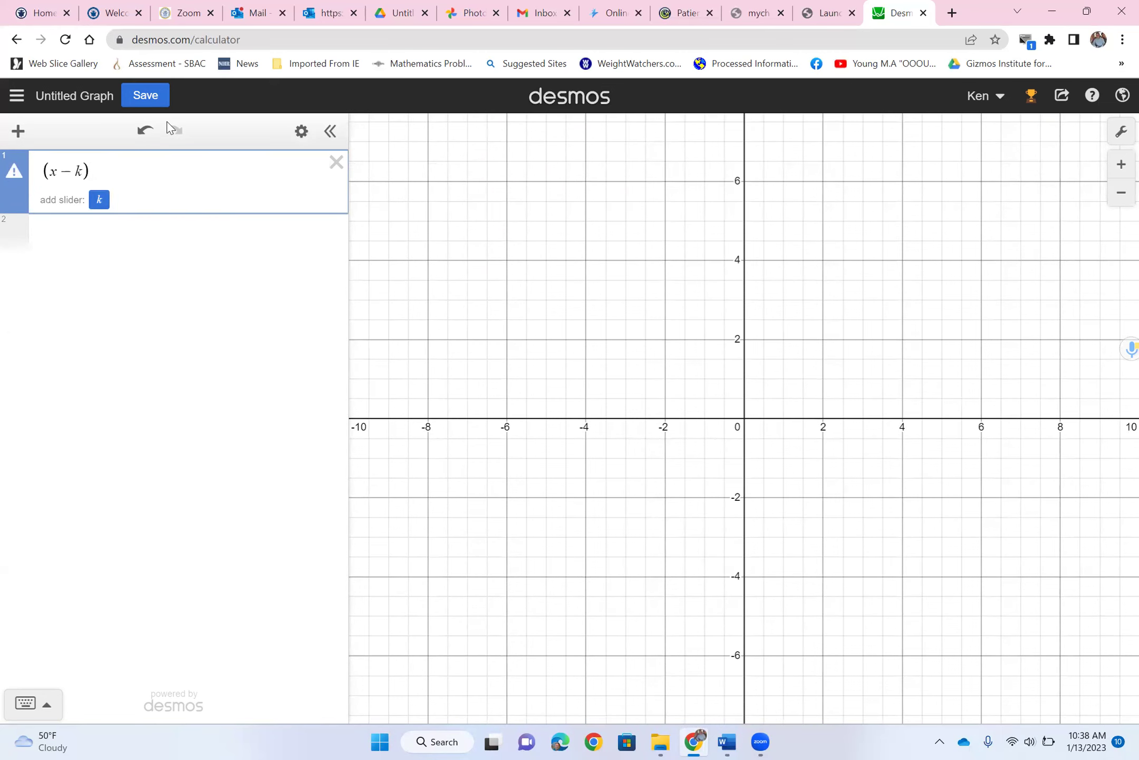
type("^")
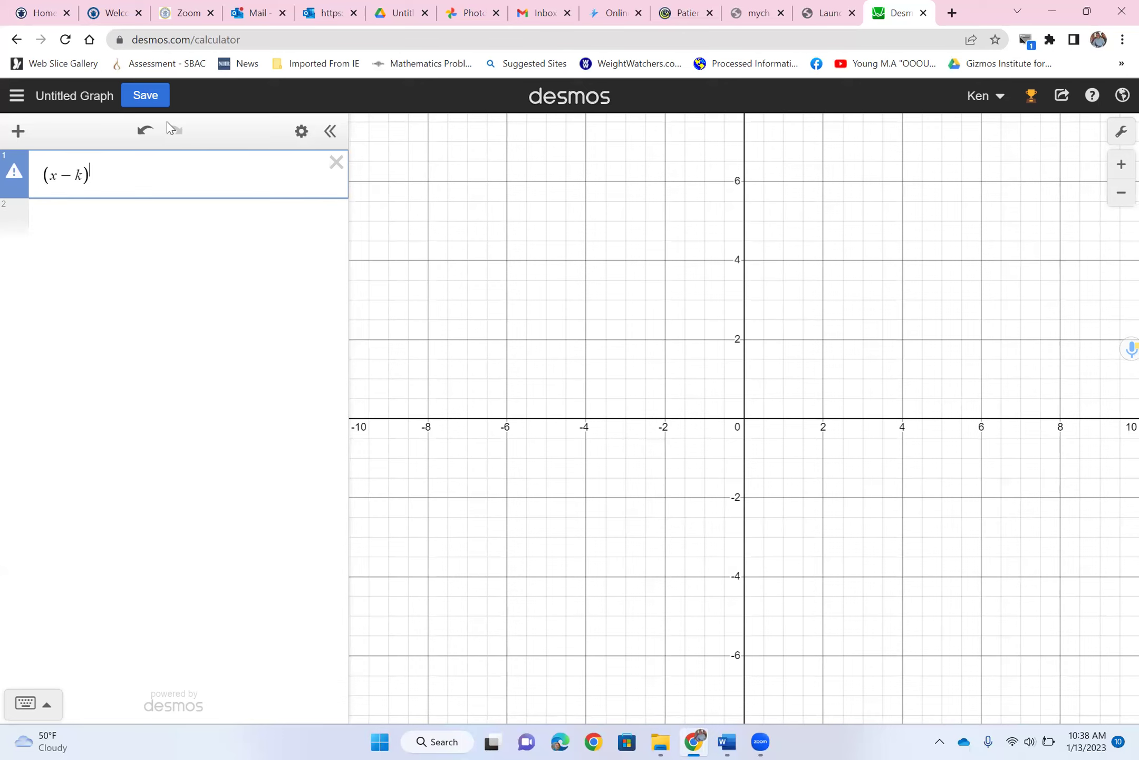
type("2")
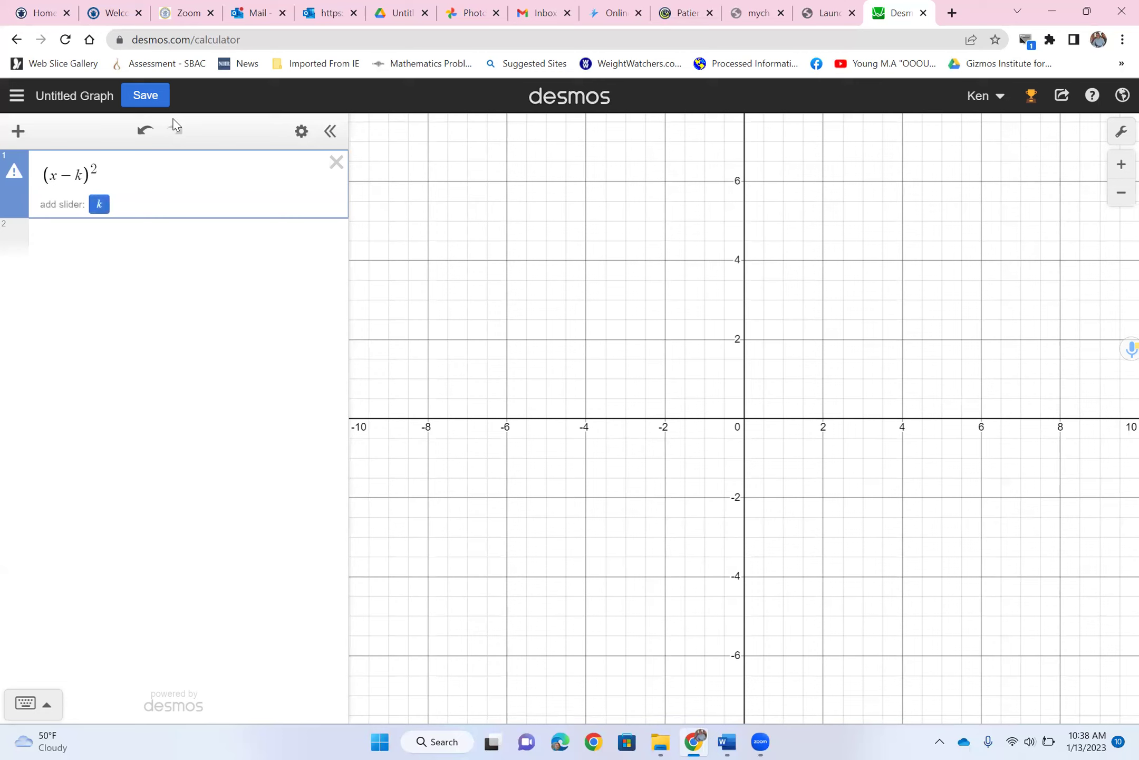
left_click_drag(82, 173, 74, 172)
type("h)^2+")
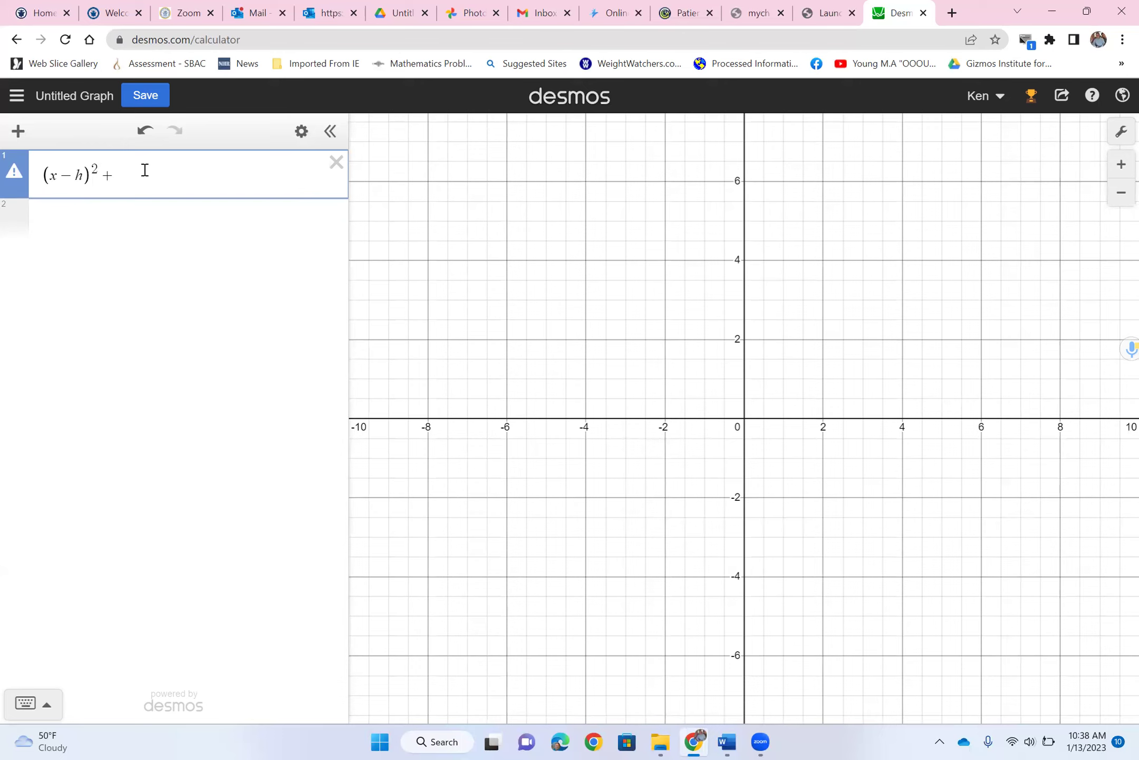
Complete the circle equation as (x − h)² + (y − k)² = r² and add sliders for h, k and r.
type("(y-k(")
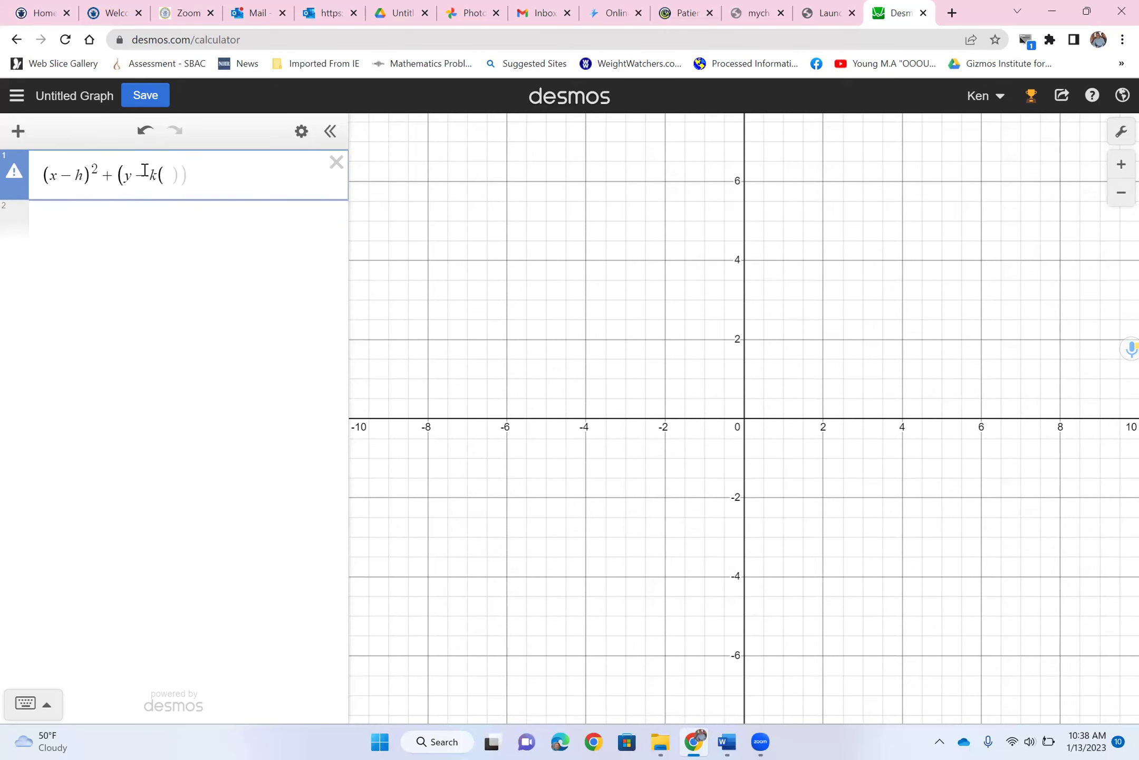
key("BackSpace")
key("Left")
type(")")
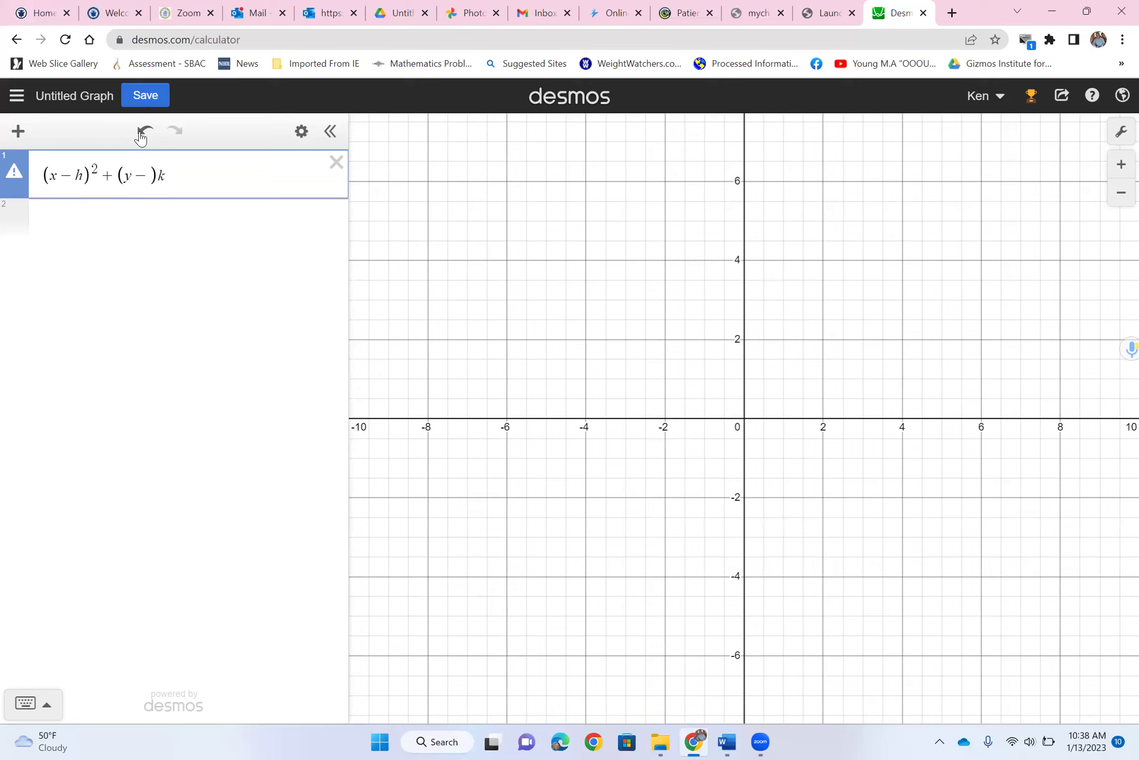
left_click_drag(163, 177, 148, 176)
left_click(160, 177)
key("BackSpace")
key("BackSpace")
type("k)")
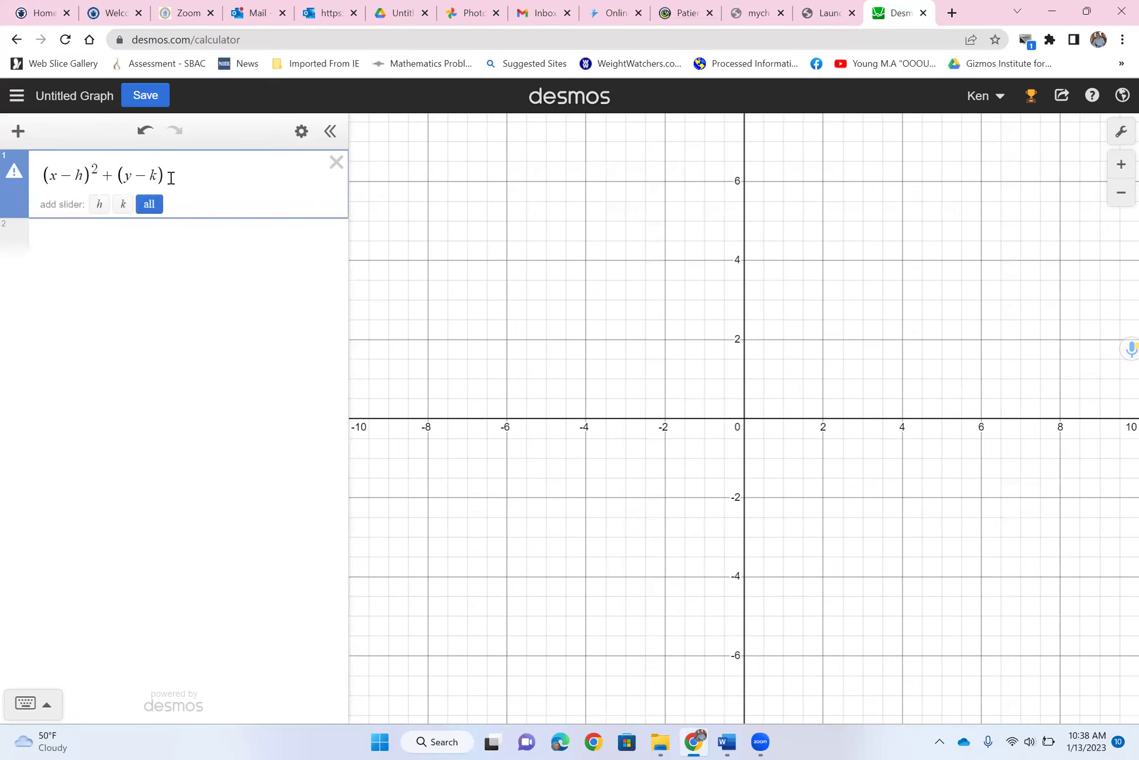
type("^2=r^2")
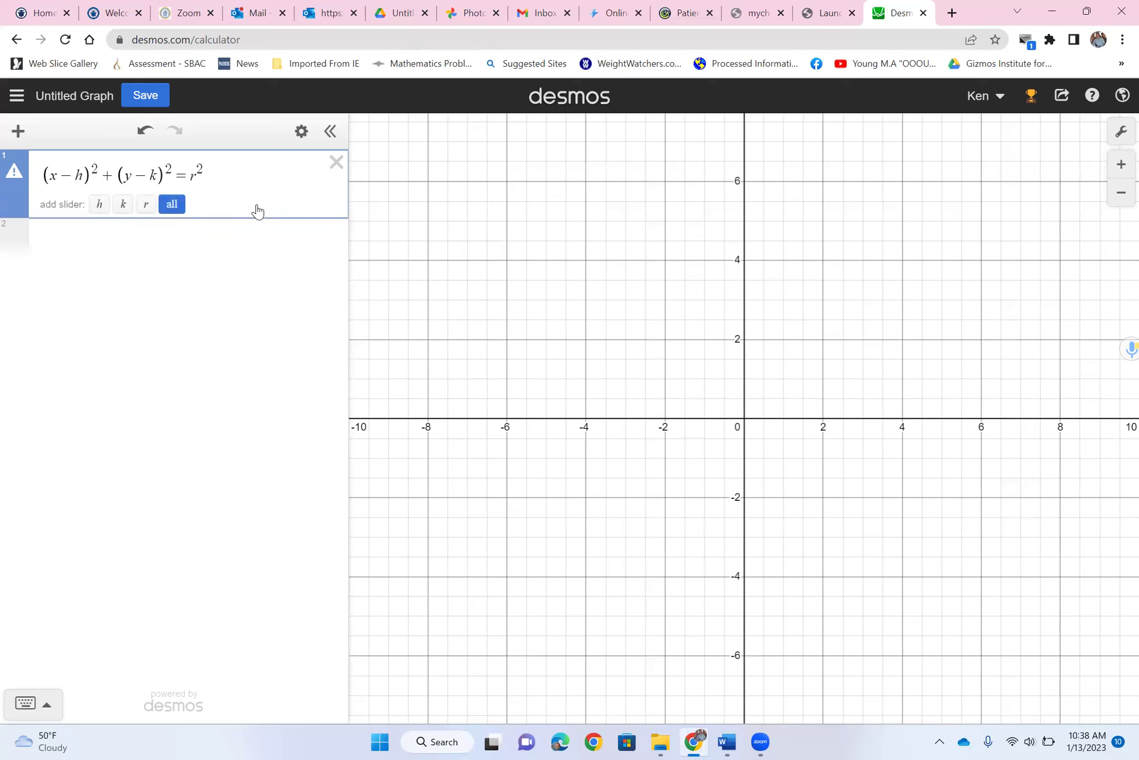
left_click(174, 206)
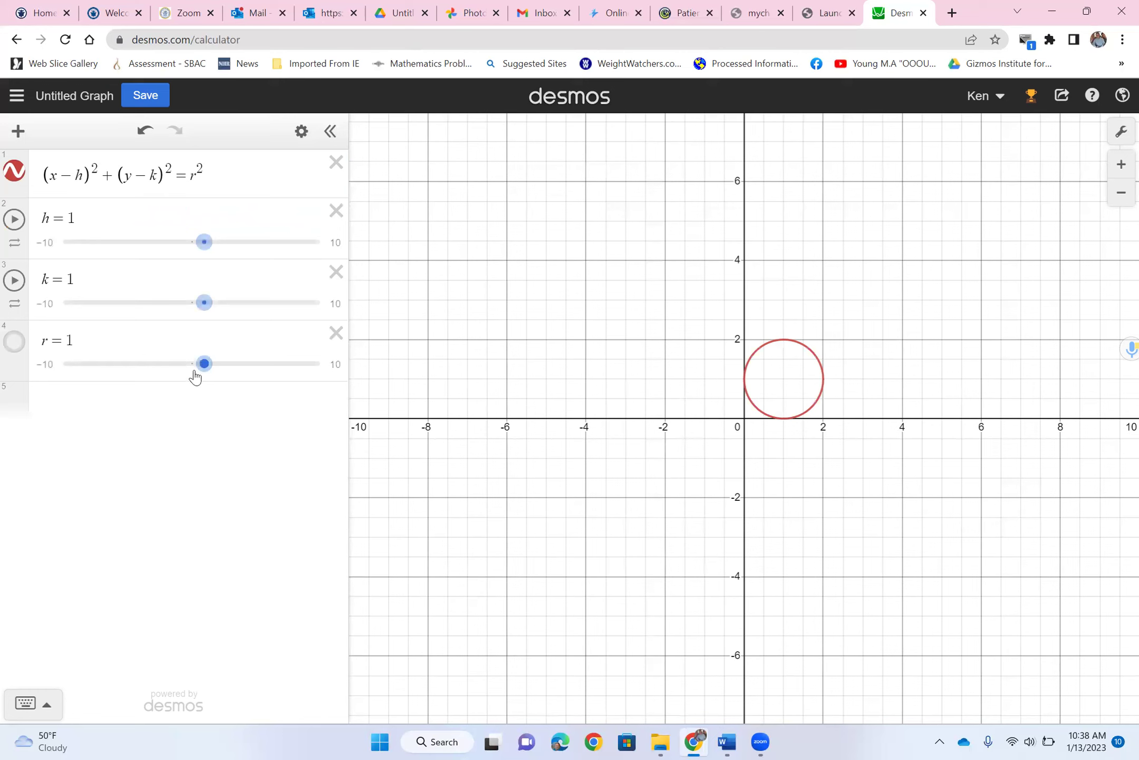
Move and resize the circle with its sliders, ending at h = 4.1, k = 6.3 and r = 1.3.
left_click_drag(204, 363, 243, 364)
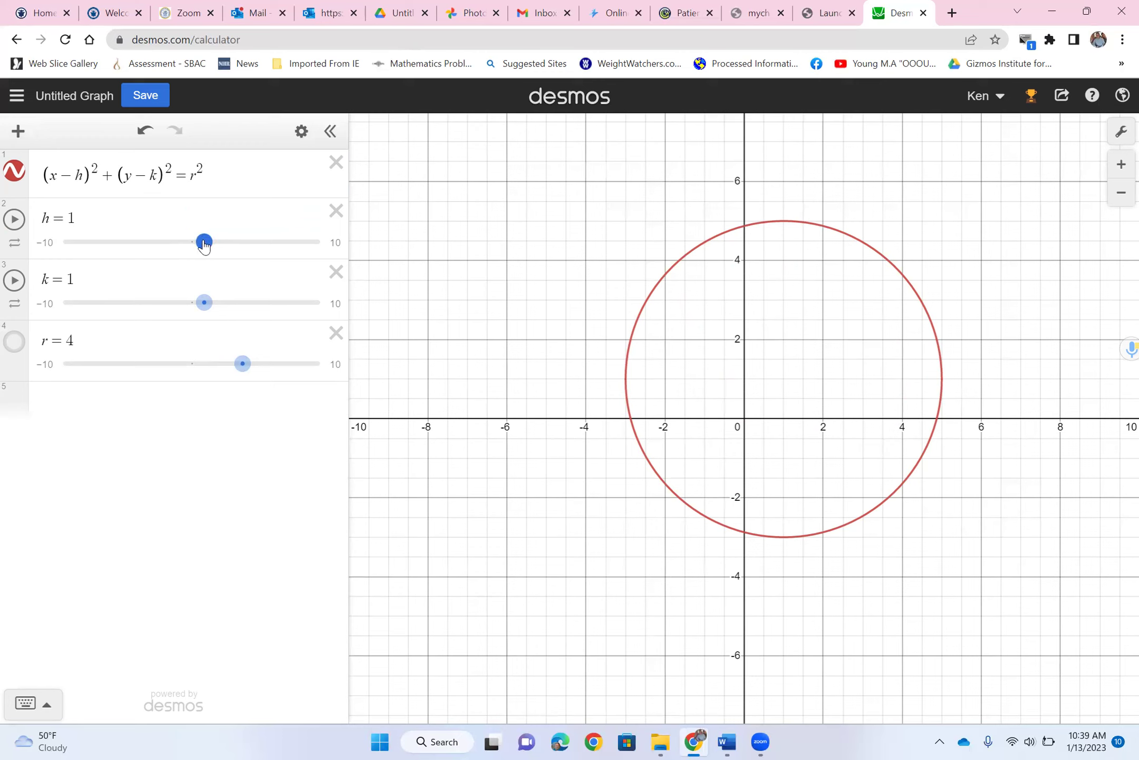
left_click_drag(205, 242, 247, 309)
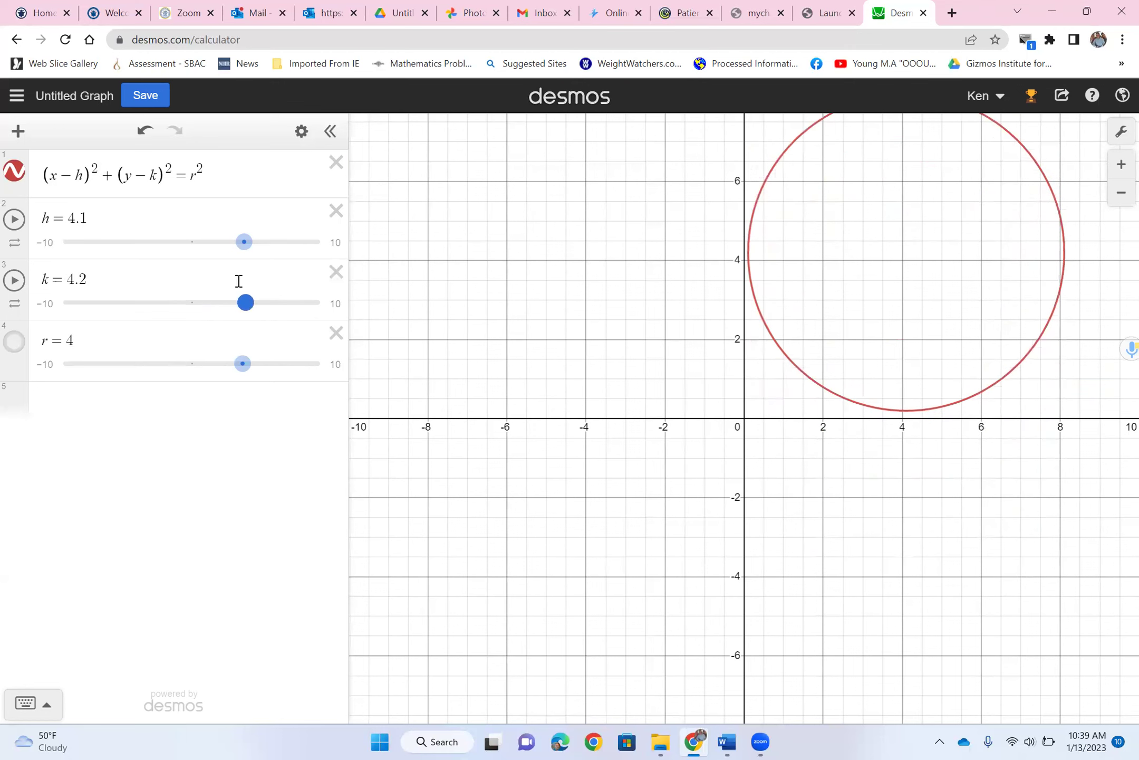
left_click_drag(242, 363, 208, 364)
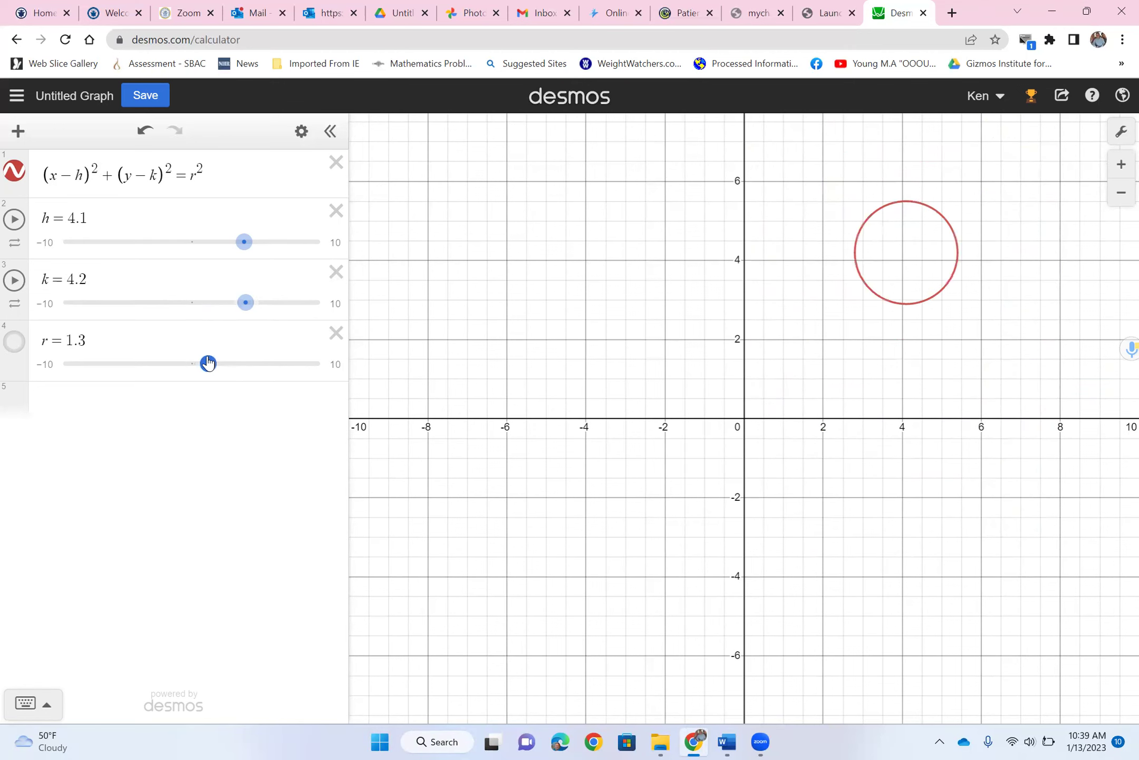
left_click_drag(245, 303, 269, 312)
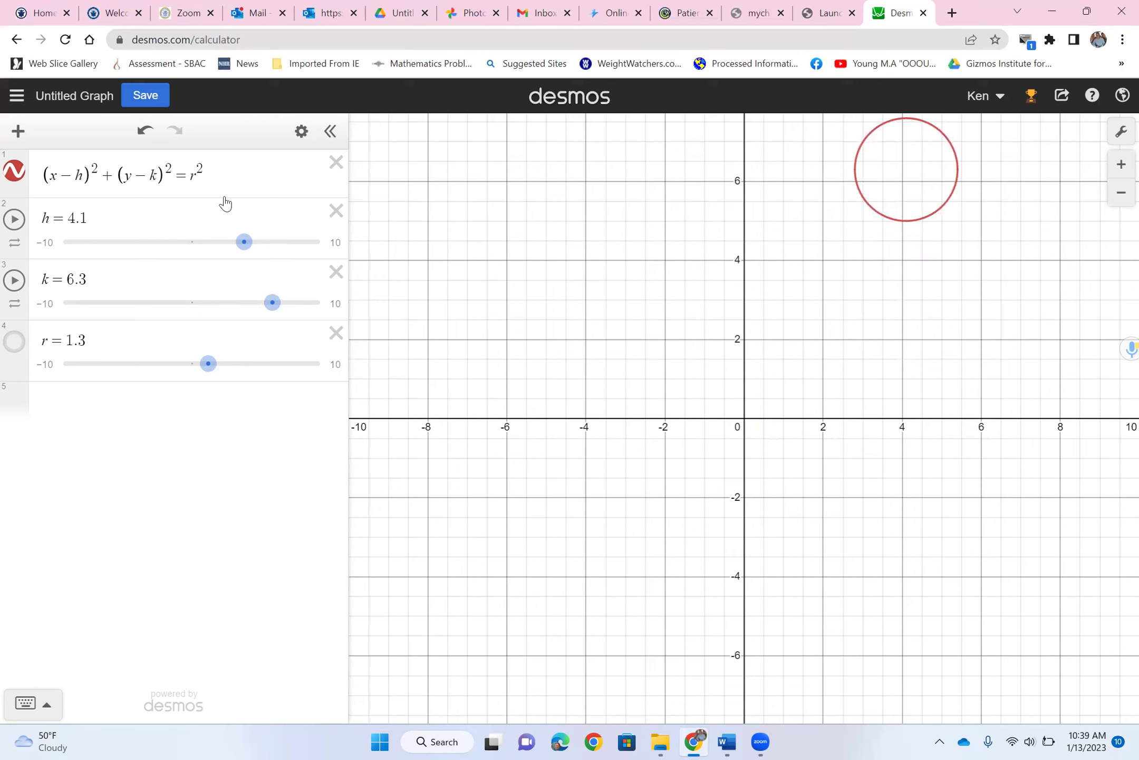
Change the circle equation's equals sign to < and color the shaded disk orange.
left_click(184, 180)
left_click_drag(183, 180, 178, 181)
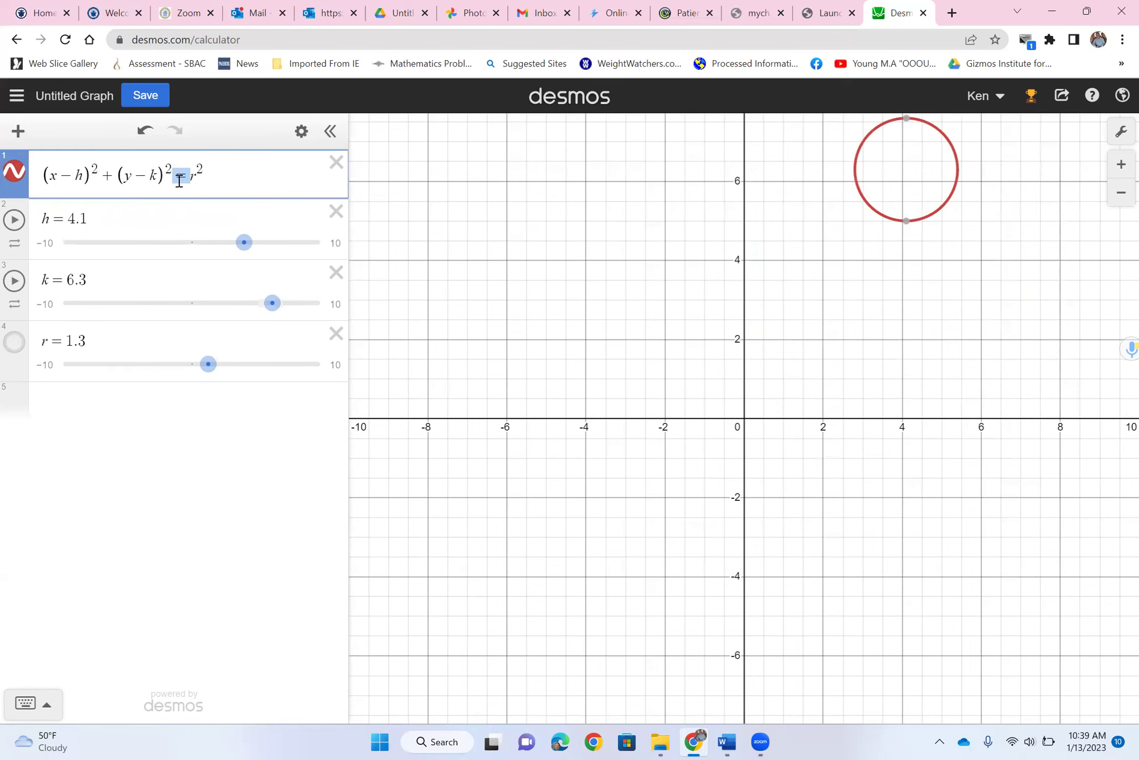
type("<")
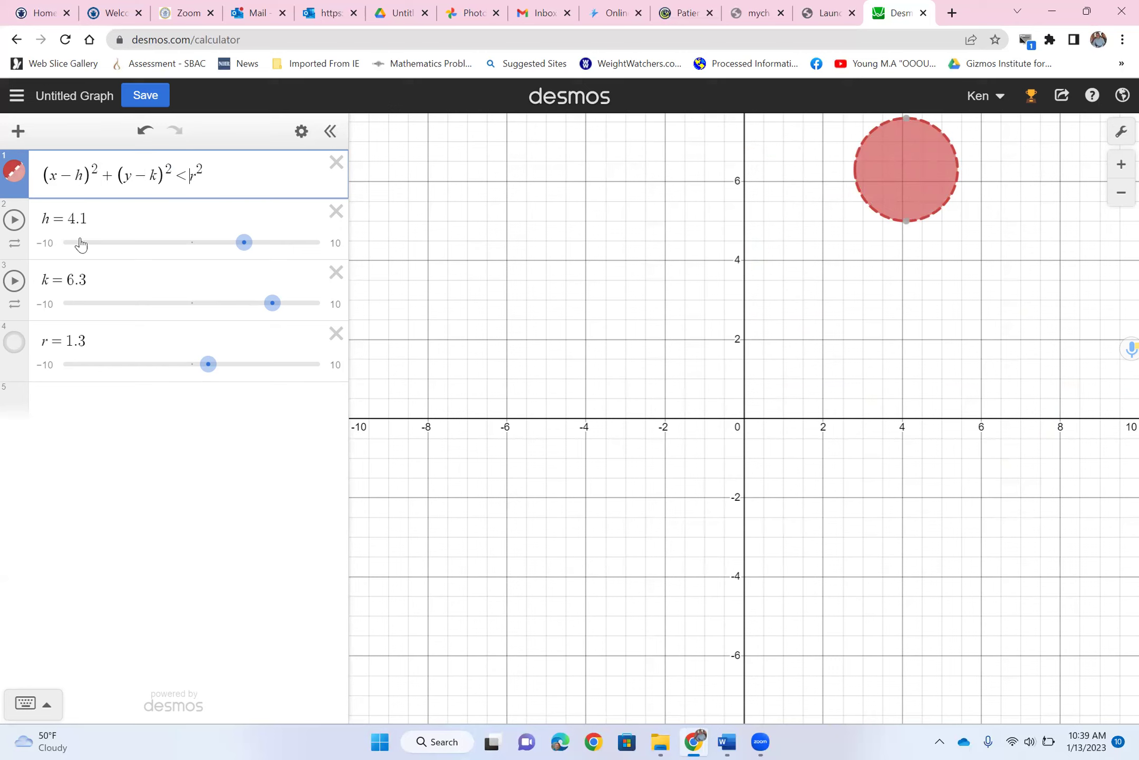
left_click(13, 178)
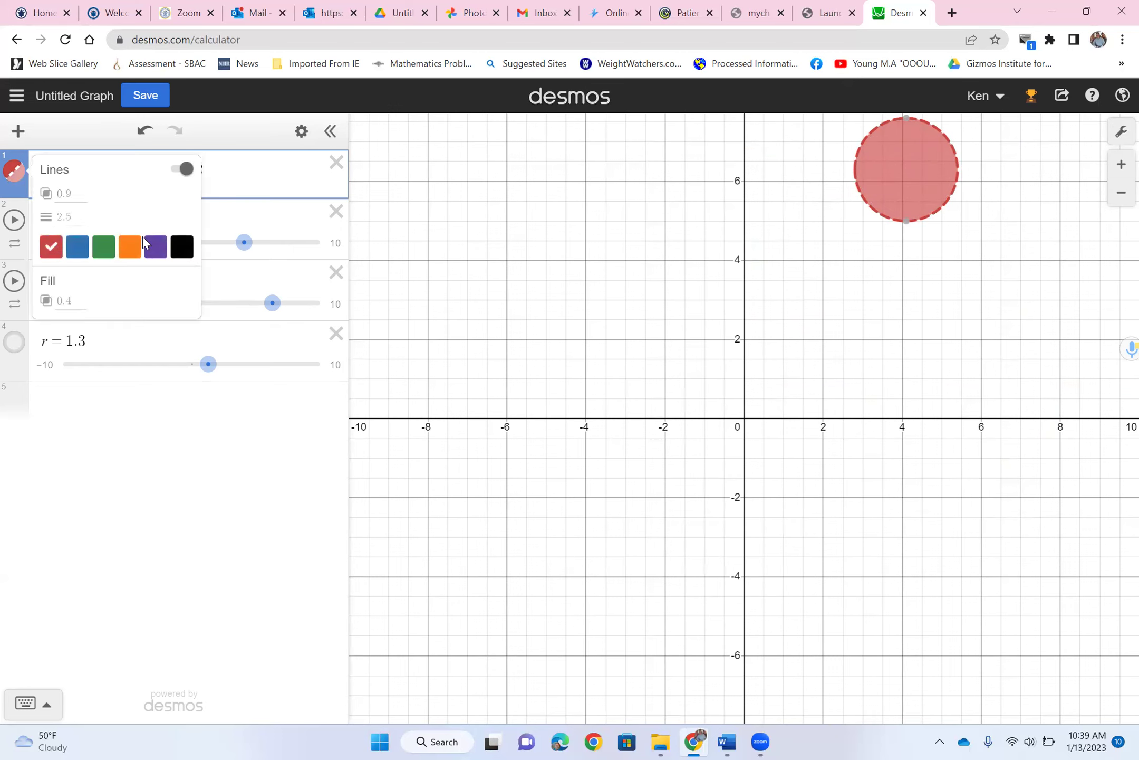
left_click(129, 248)
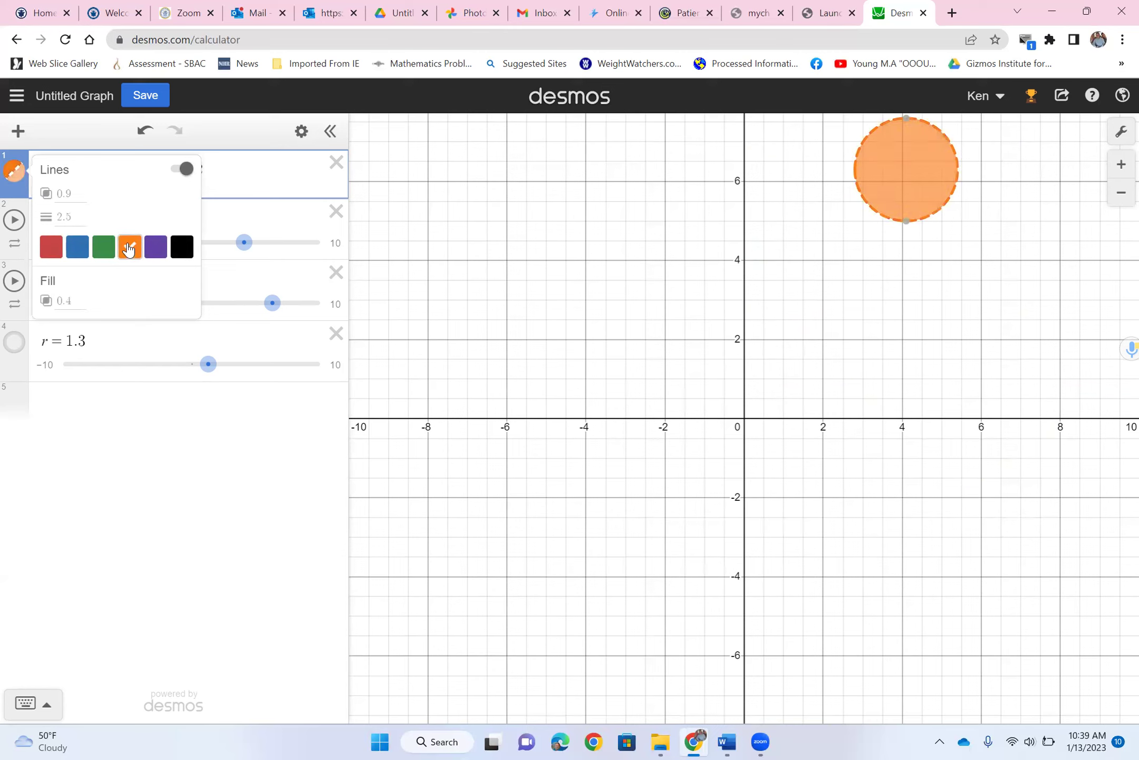
Set the circle's line opacity to .5, close its style settings, and change the inequality sign to ≤.
left_click(79, 193)
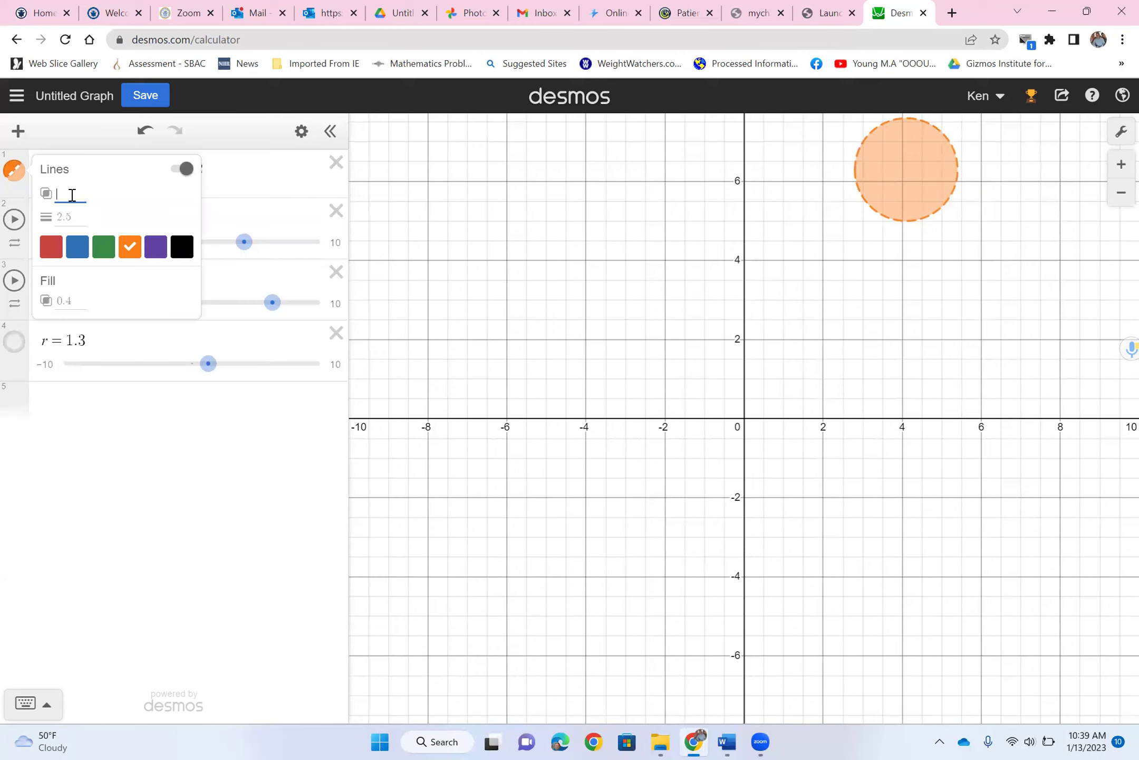
type(".5")
left_click(16, 173)
left_click(16, 173)
left_click(17, 173)
left_click(16, 173)
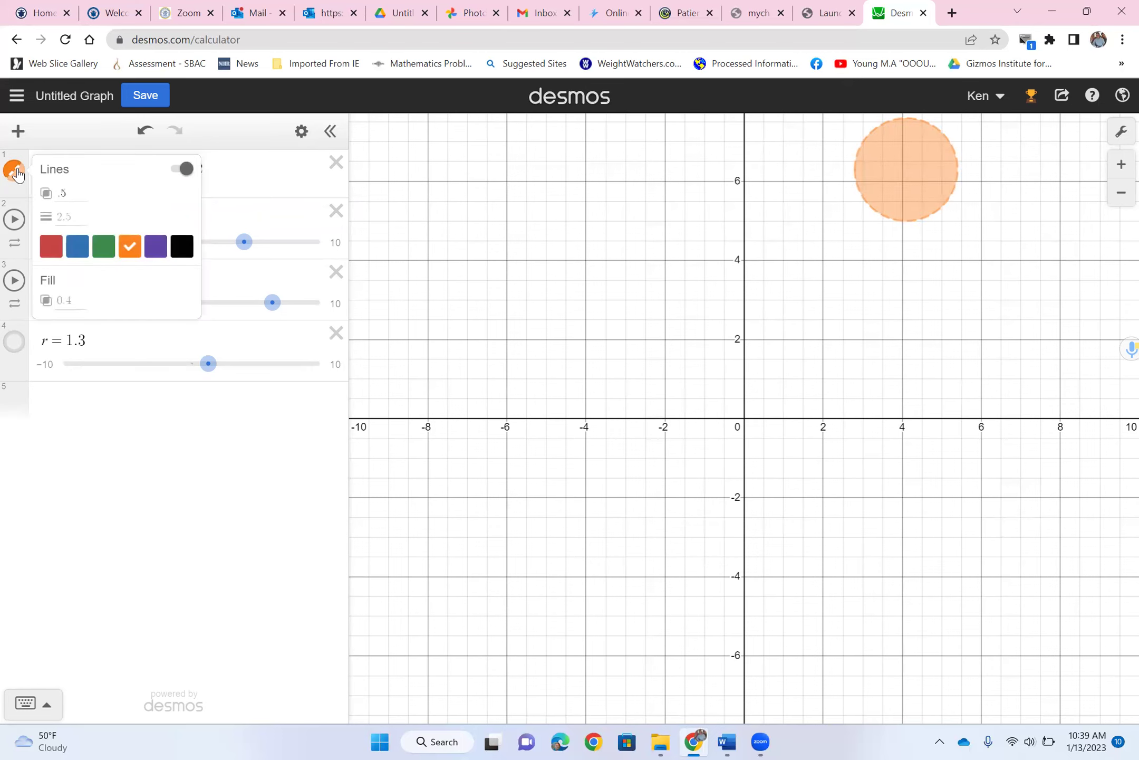
left_click(66, 217)
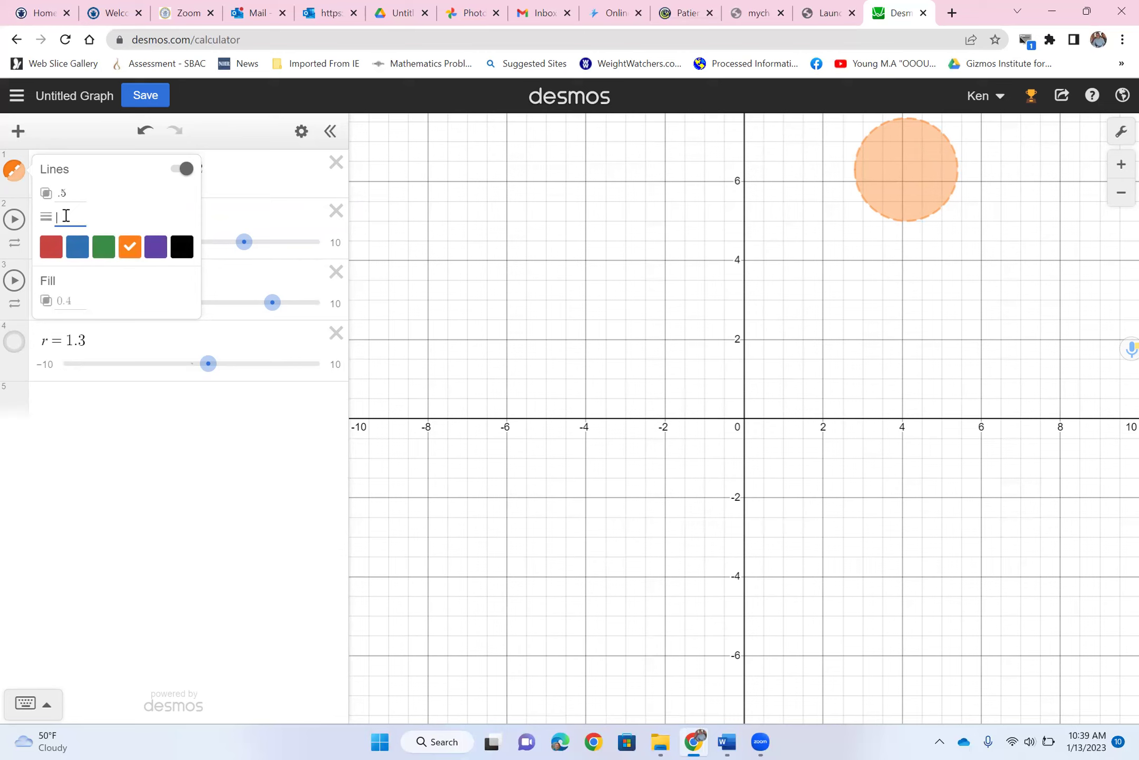
left_click(166, 437)
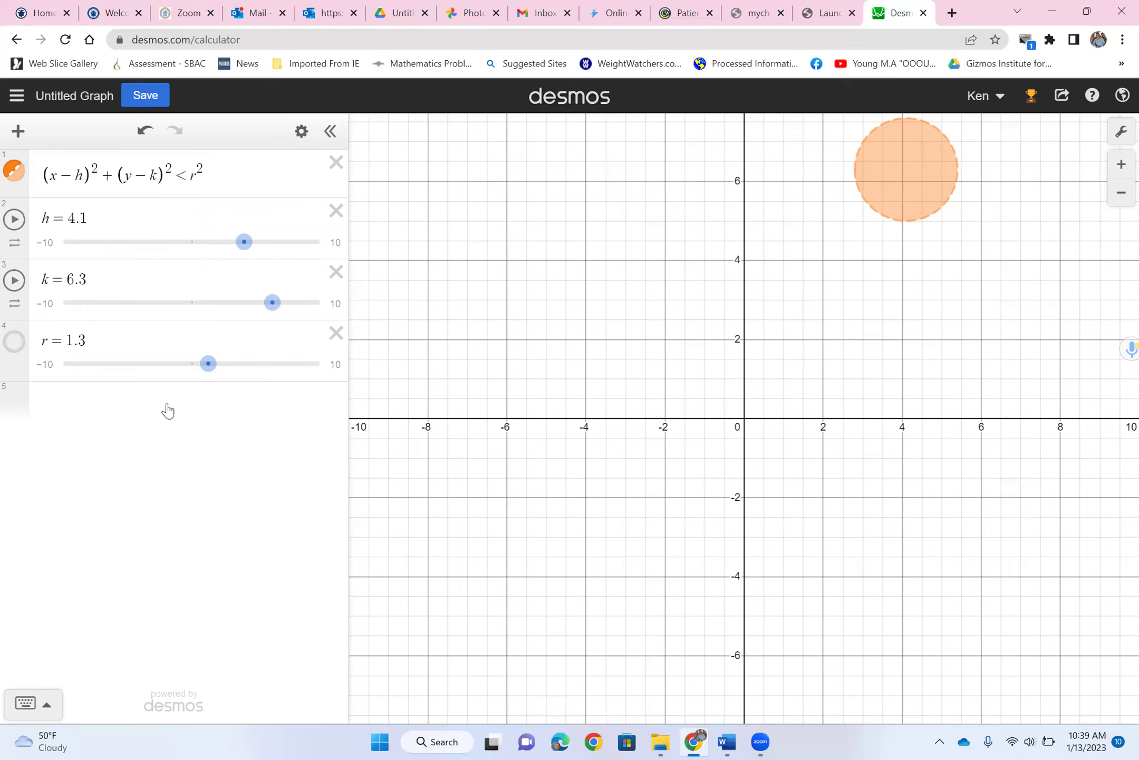
left_click(189, 176)
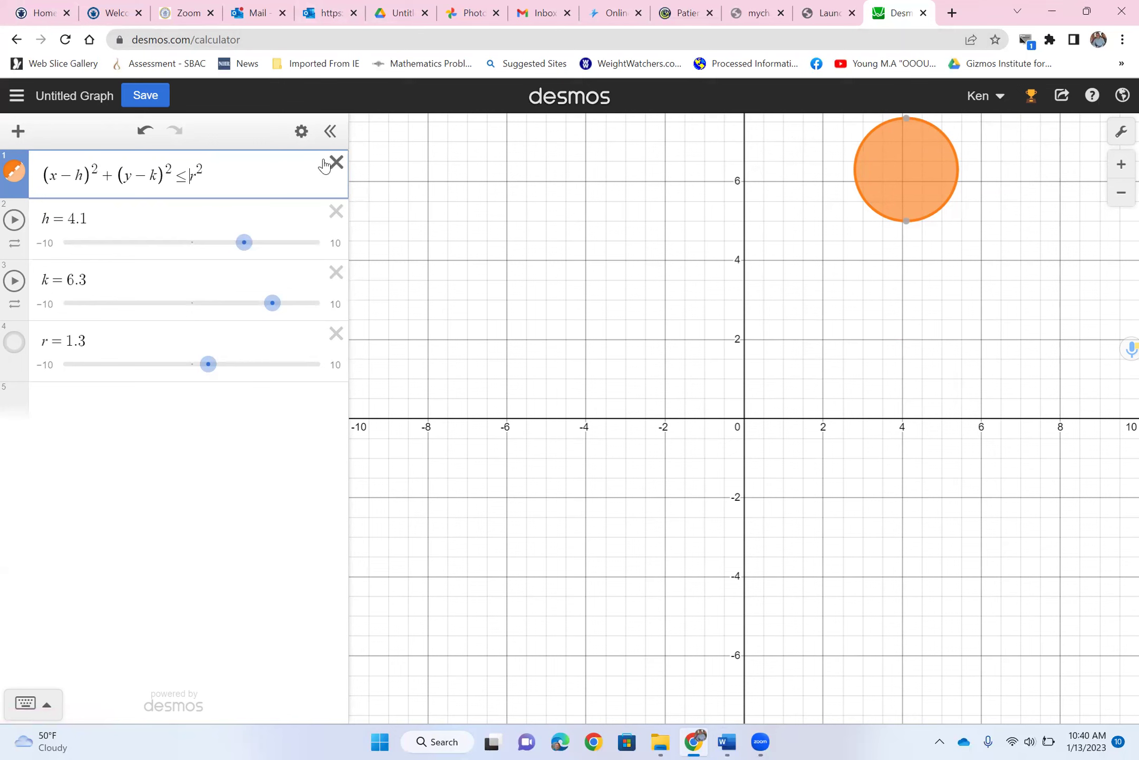
Start a new blank graph and enter the parabola y = a(x − h)² + k with sliders for a, h and k.
left_click(16, 96)
left_click(79, 184)
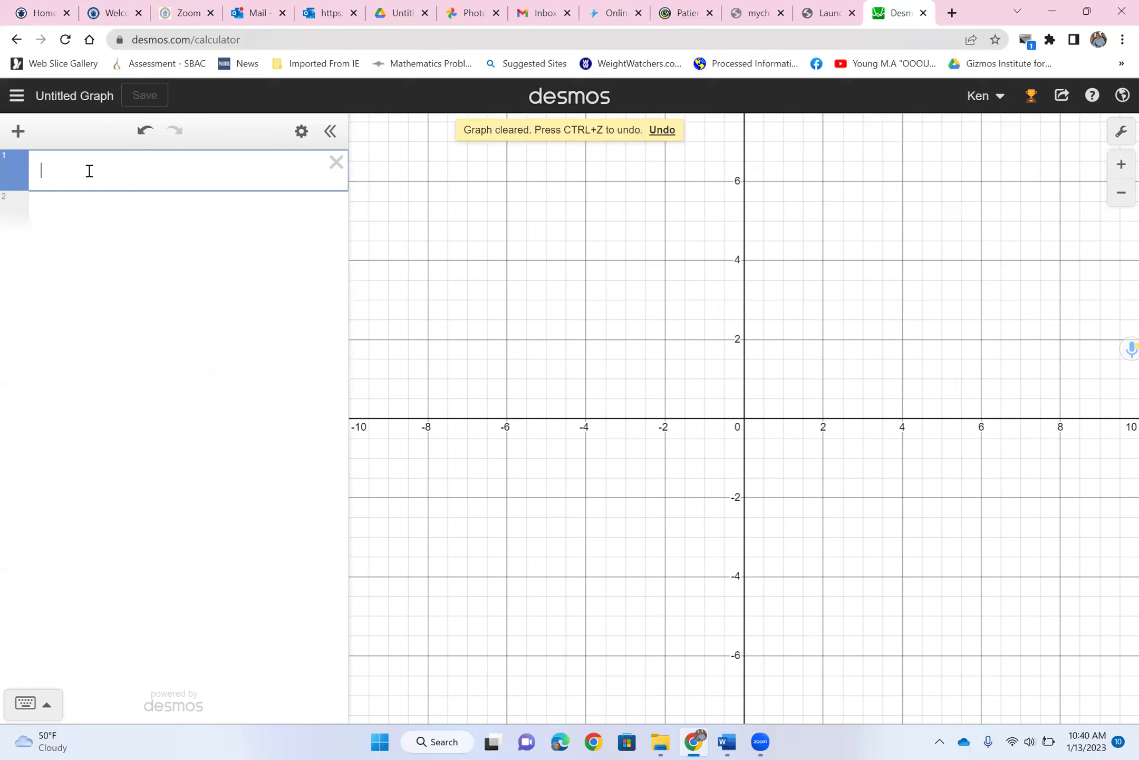
type("y=a(x-h)")
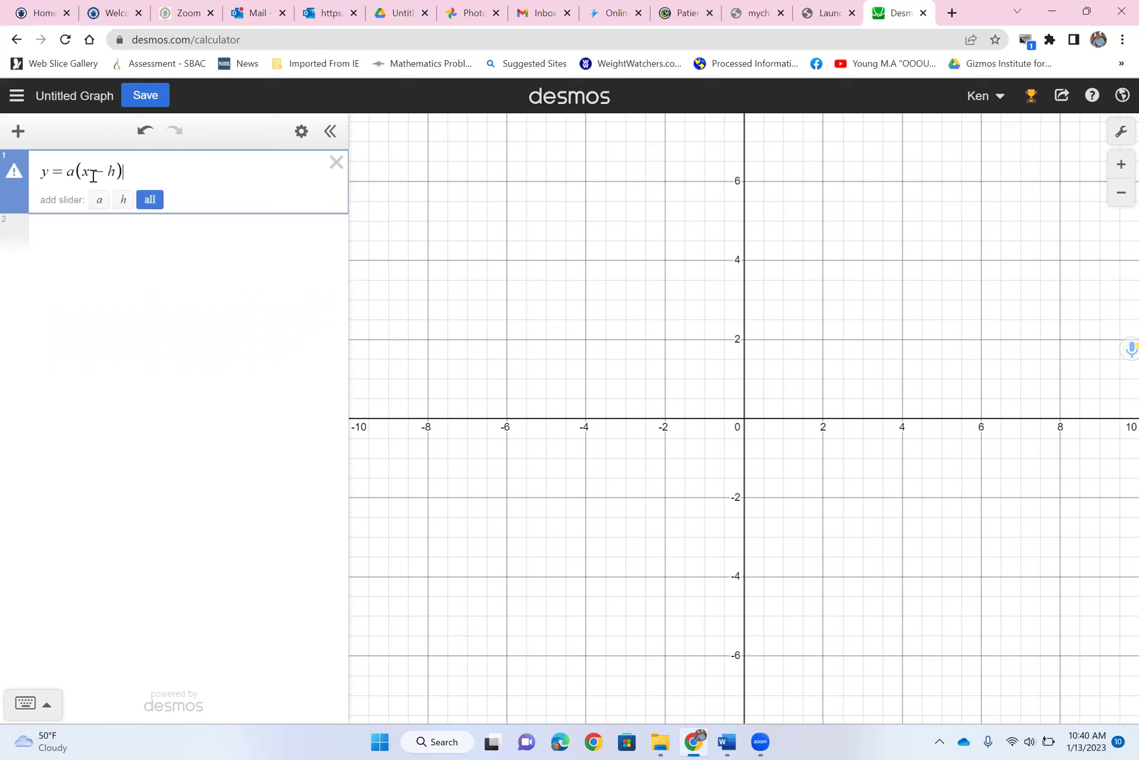
key("Escape")
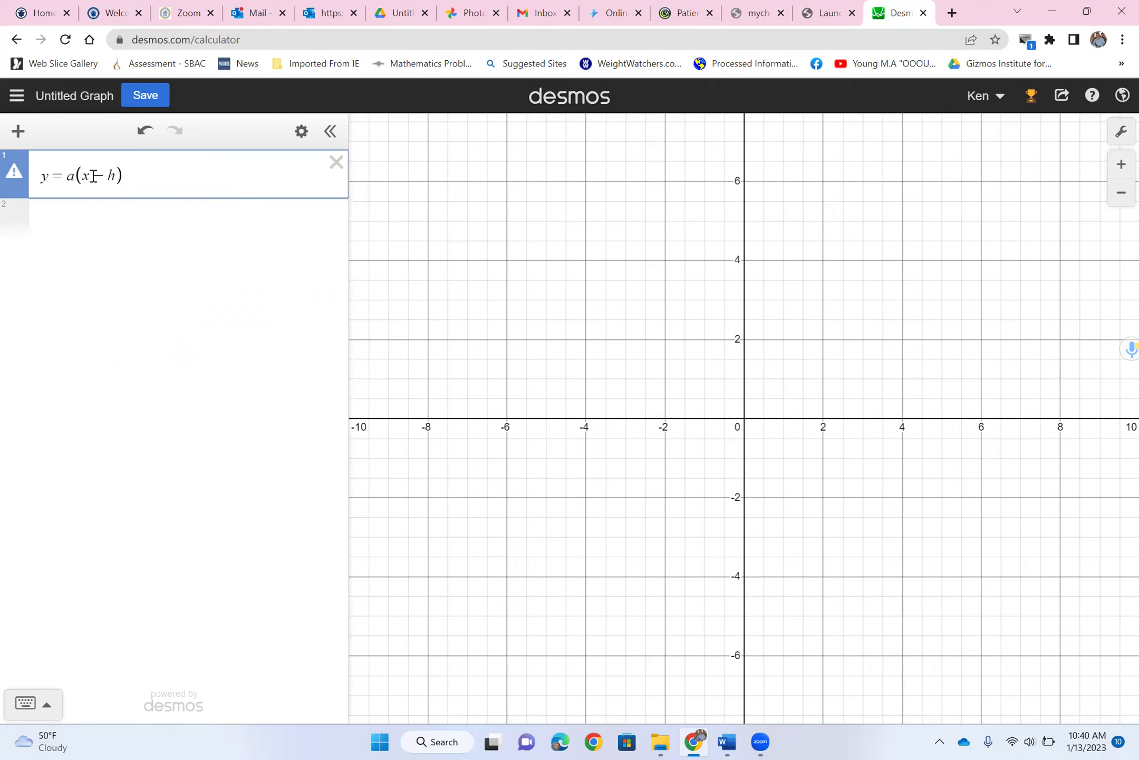
type("^2+k")
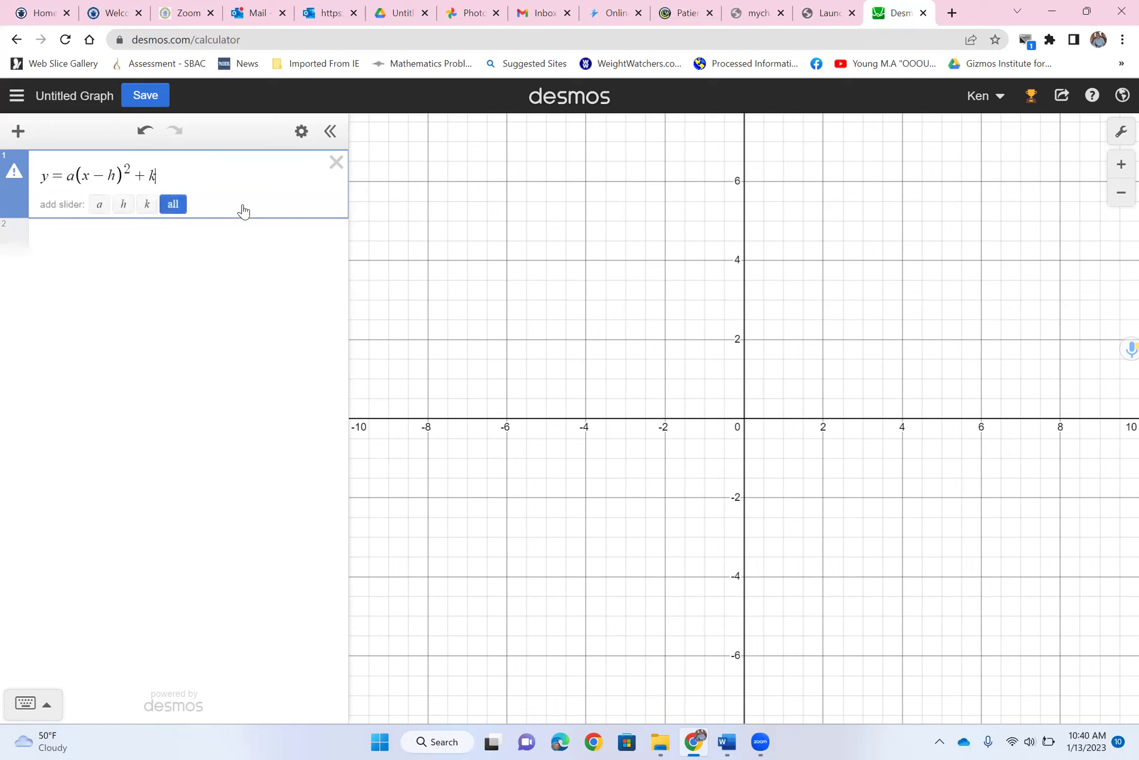
left_click(174, 204)
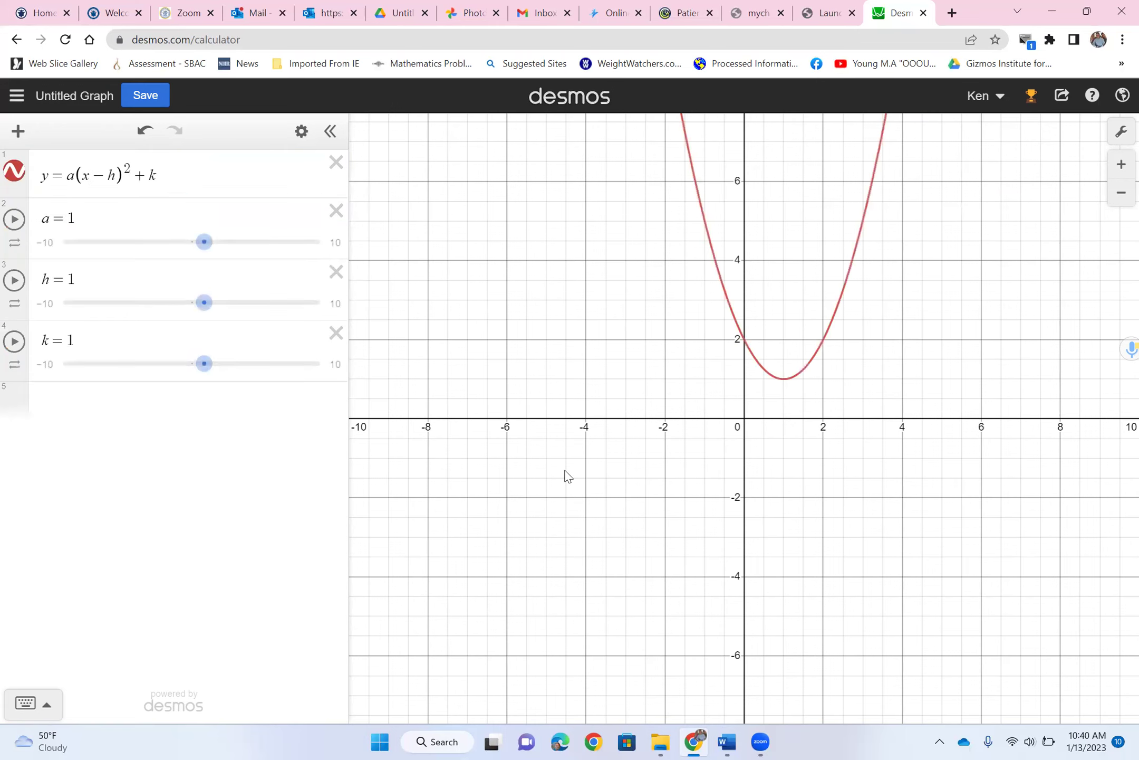
Adjust the parabola with its sliders to a = 3.9, h = 4 and k = 3.3.
left_click_drag(204, 241, 260, 258)
mouse_move(251, 255)
left_mouse_down()
mouse_move(338, 247)
mouse_move(170, 244)
mouse_move(242, 242)
left_mouse_up()
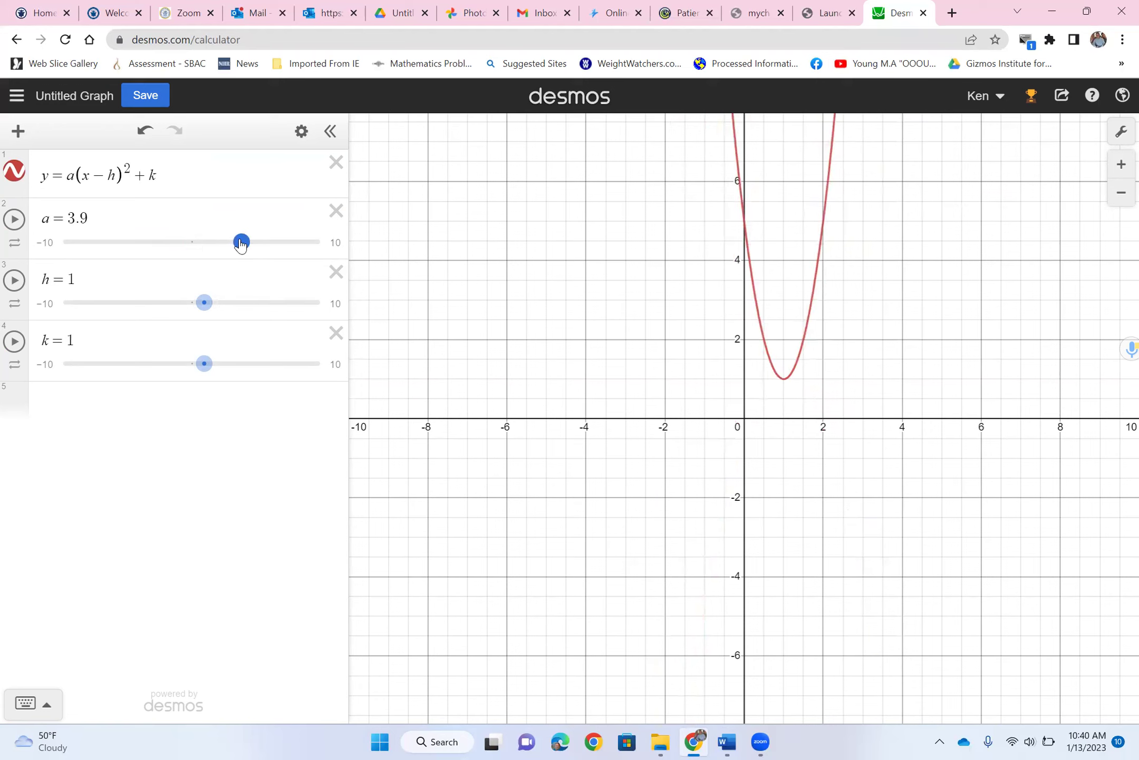
left_click_drag(204, 303, 241, 287)
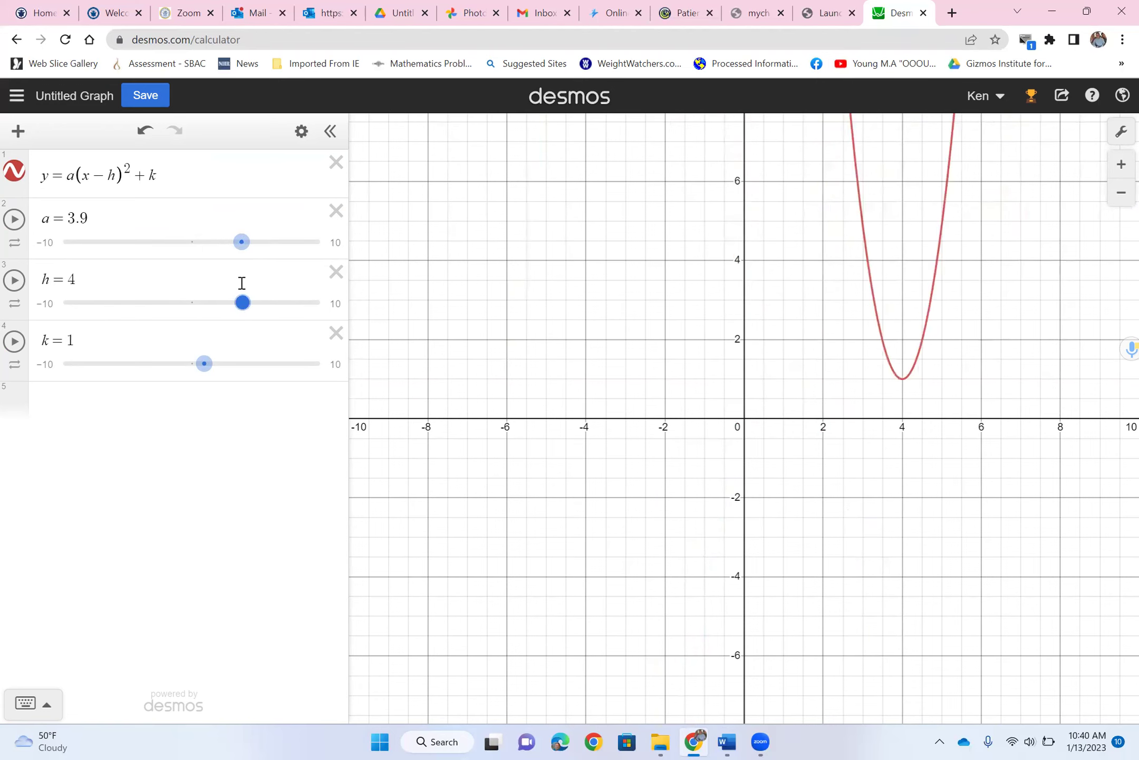
left_click(196, 358)
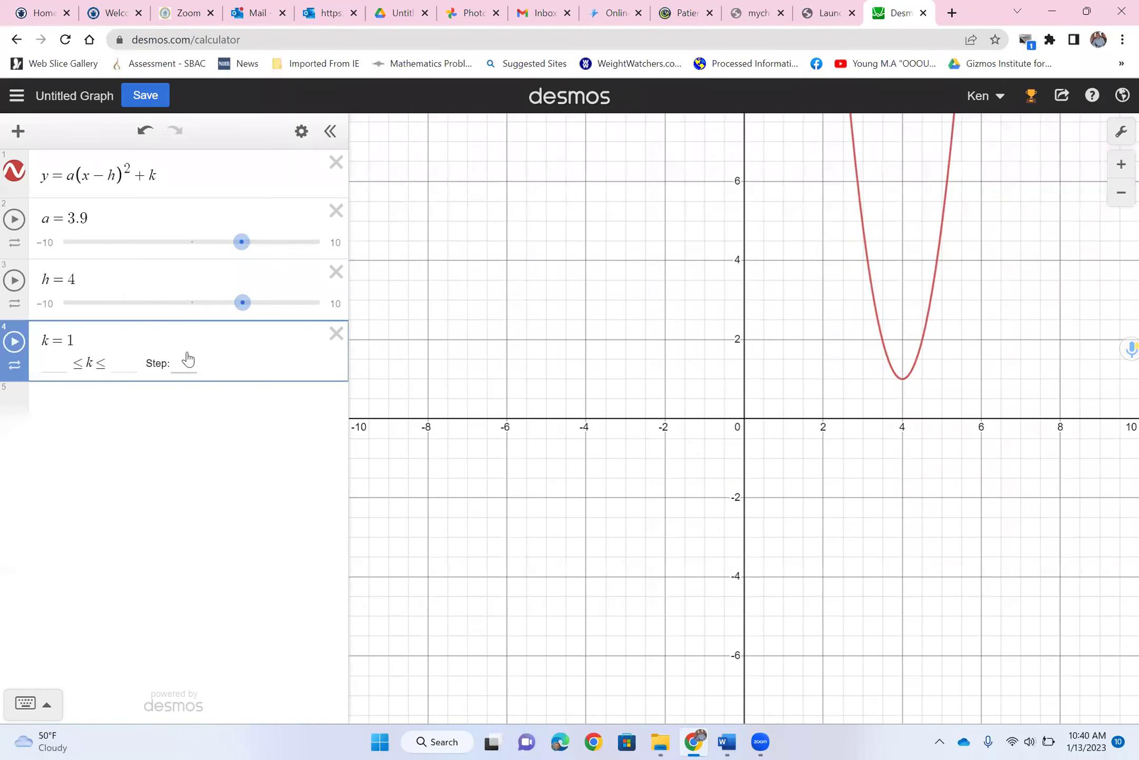
left_click(148, 333)
left_click_drag(203, 369, 237, 367)
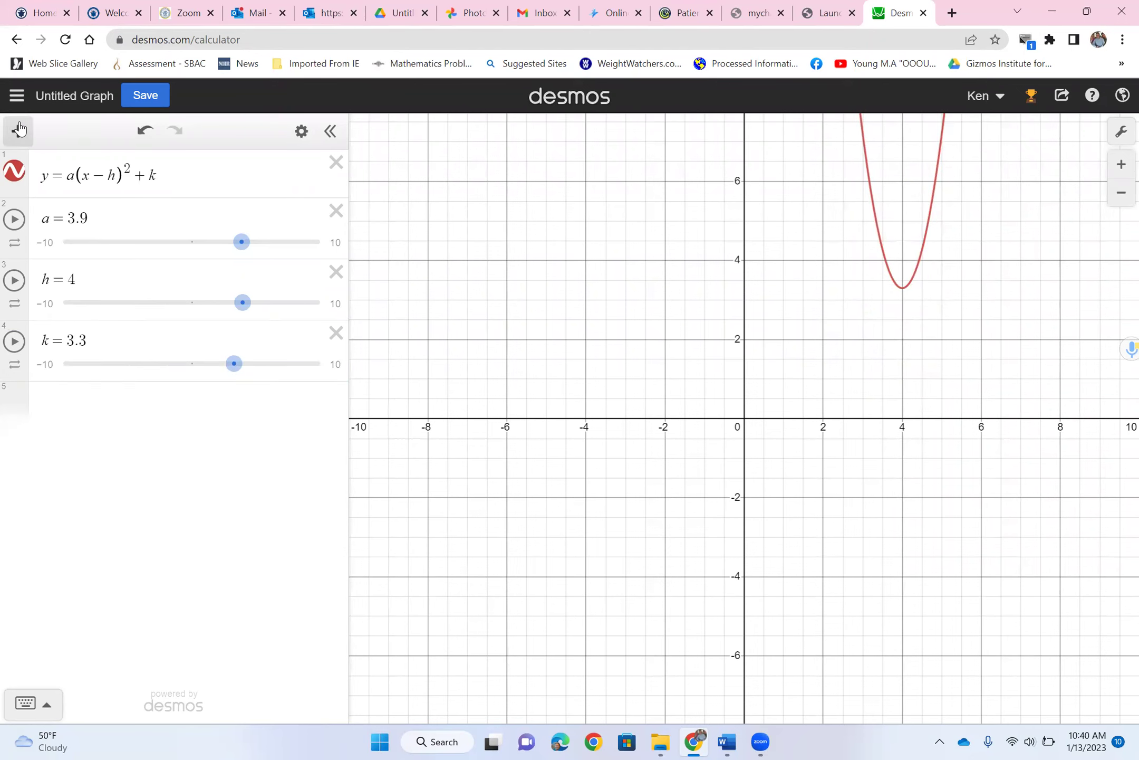
Replace the parabola with a new blank graph.
left_click(17, 96)
left_click(77, 187)
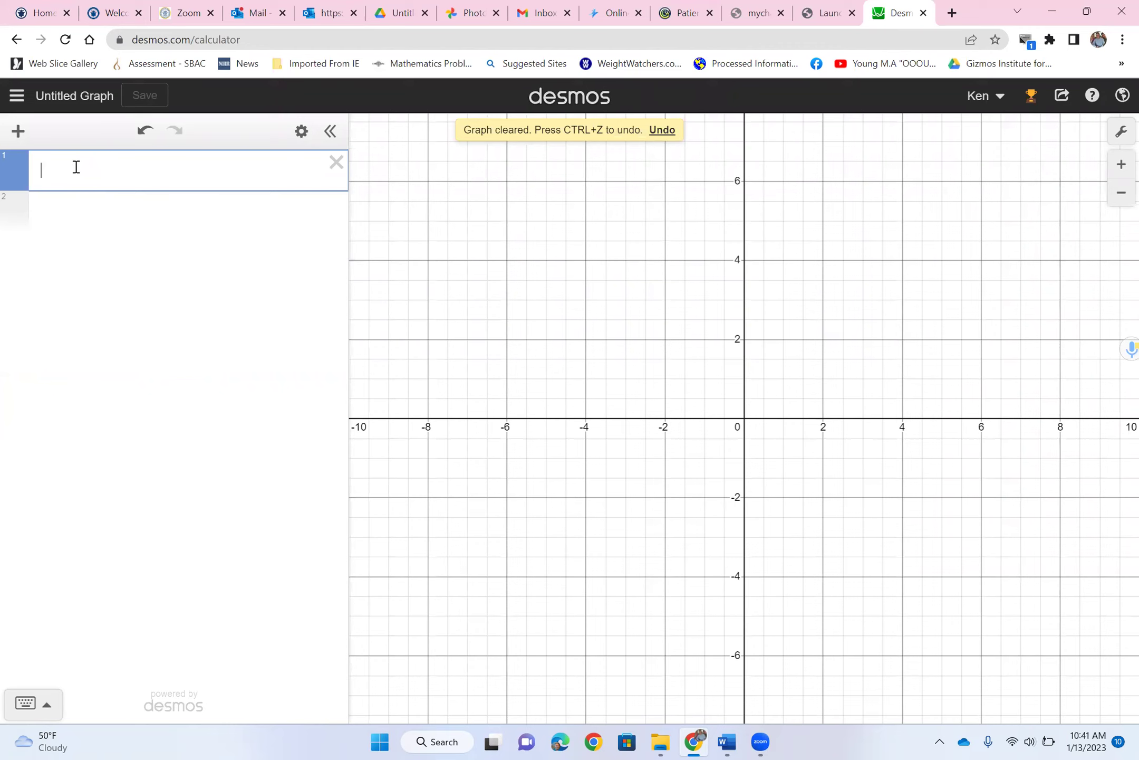
Enter the ellipse equation (x − h)²/a² + (y − k)²/b² = 1 and add sliders for h, a, k and b.
type("(x-")
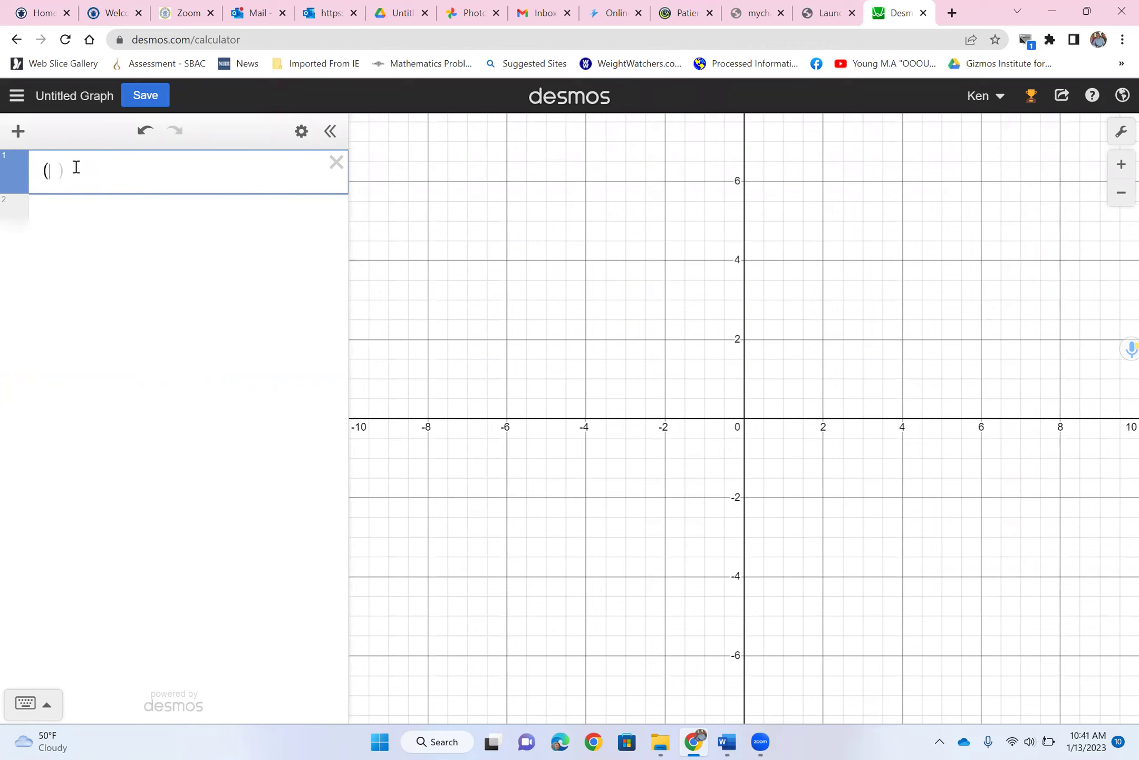
type("h)")
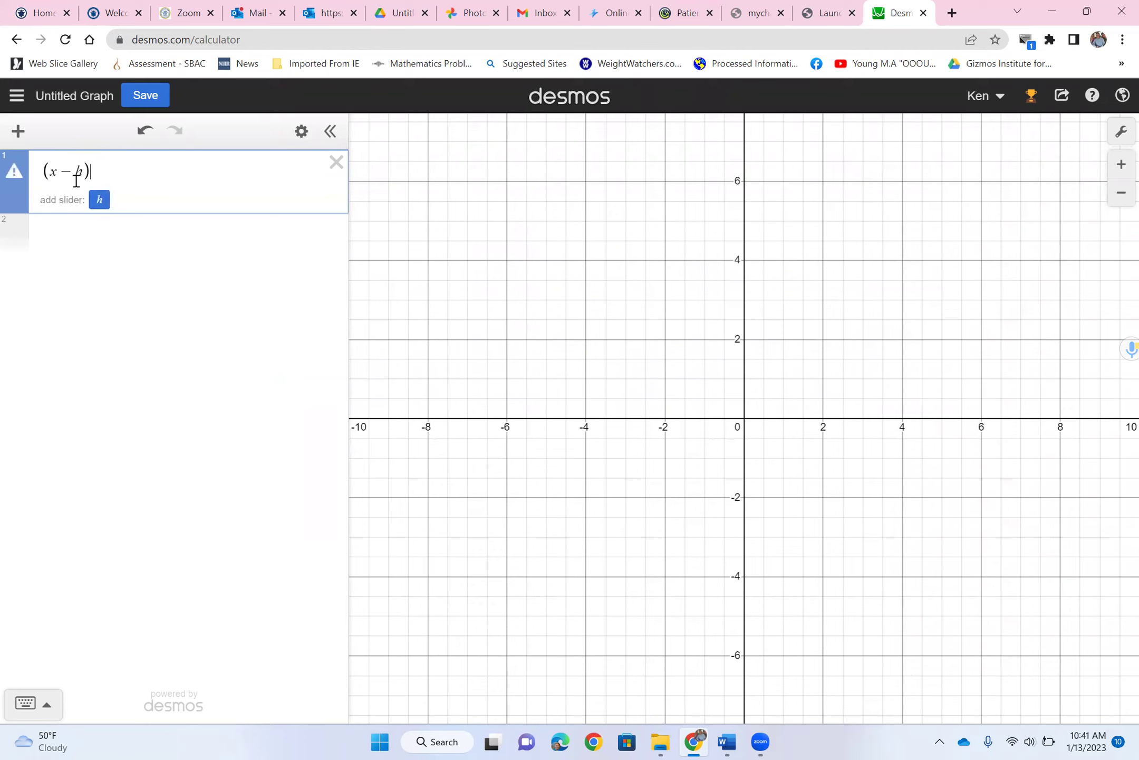
type("^")
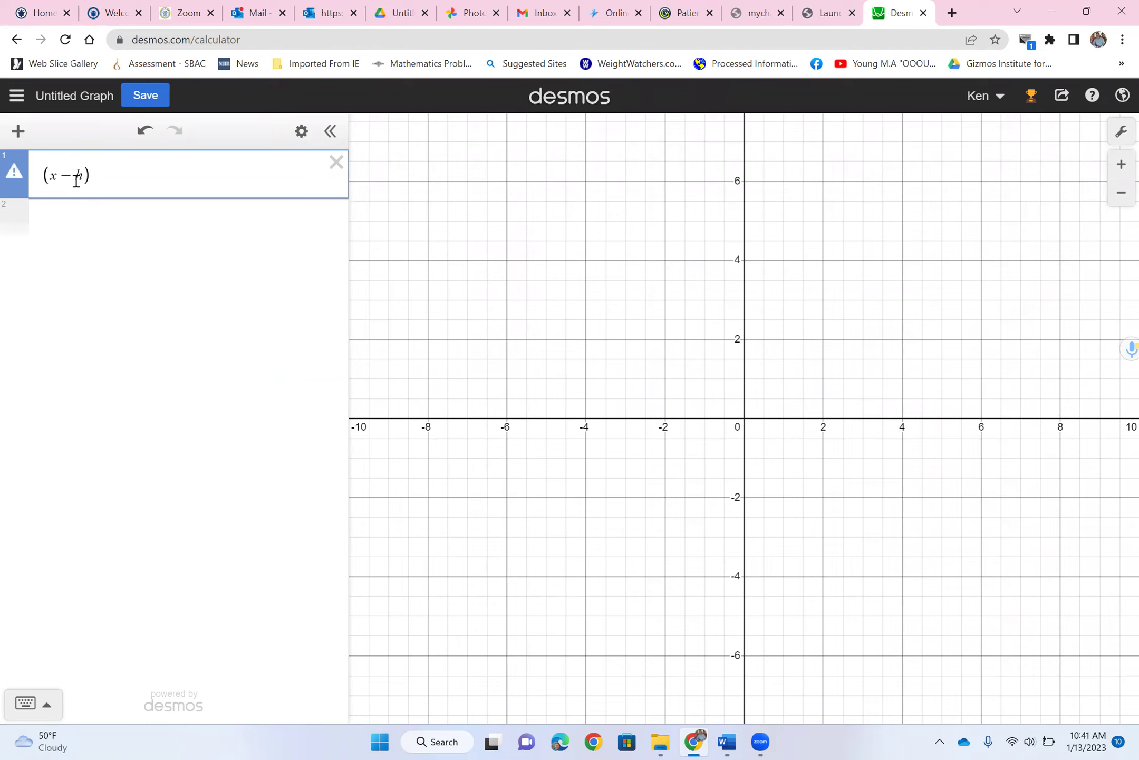
type("2")
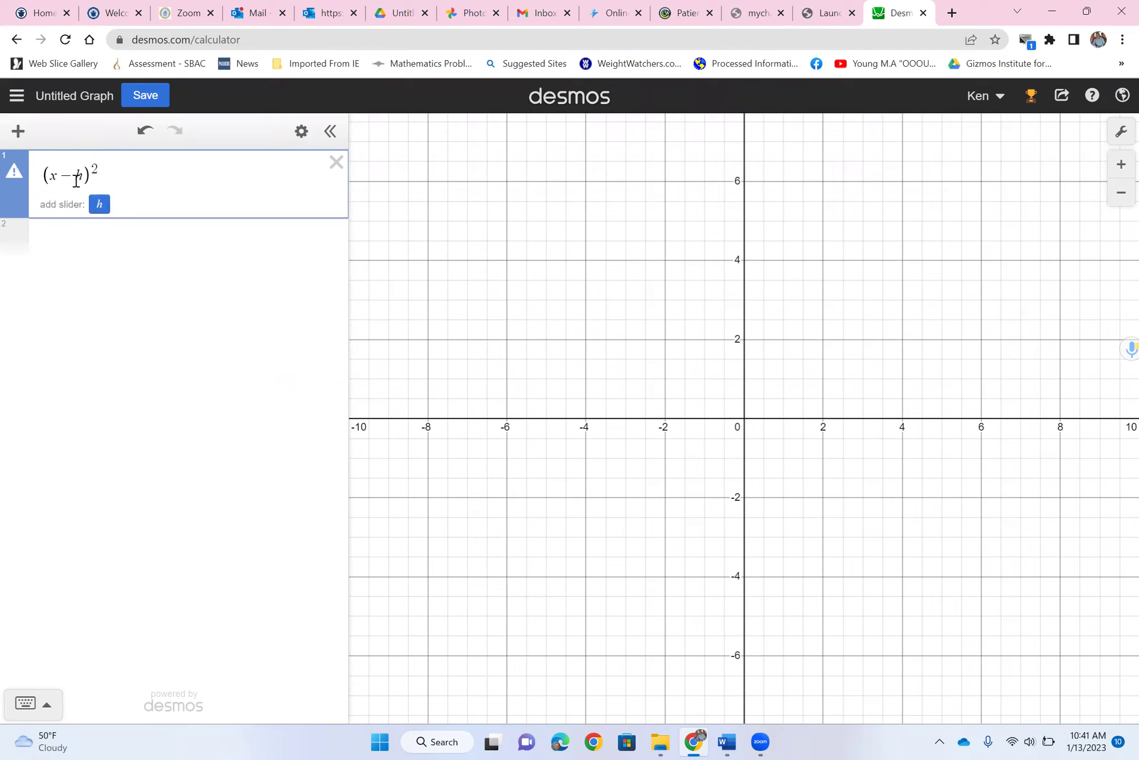
type("/")
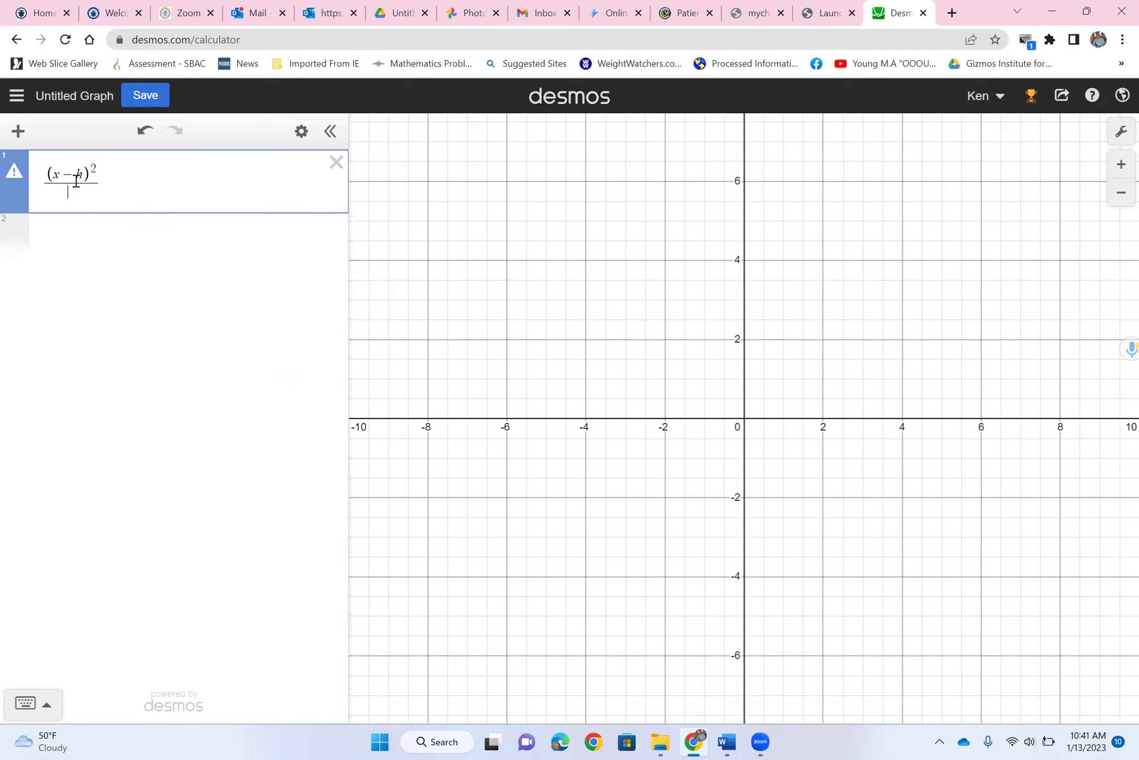
type("a^2")
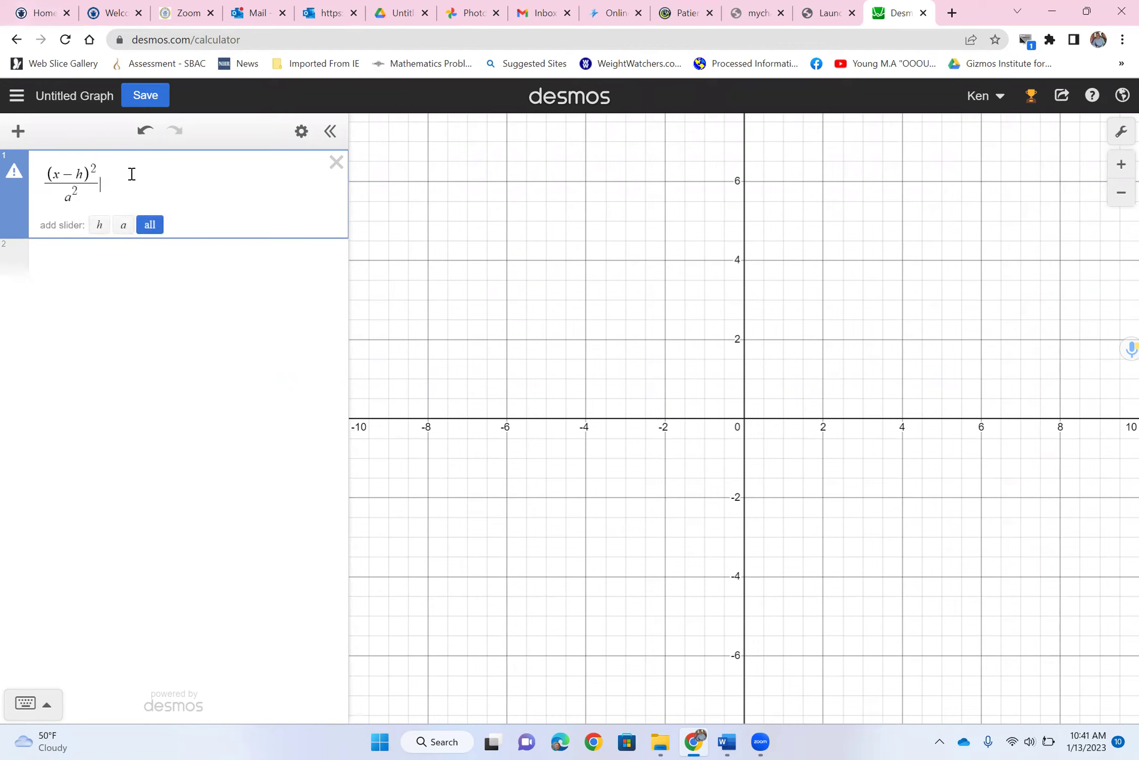
type("+(y-k")
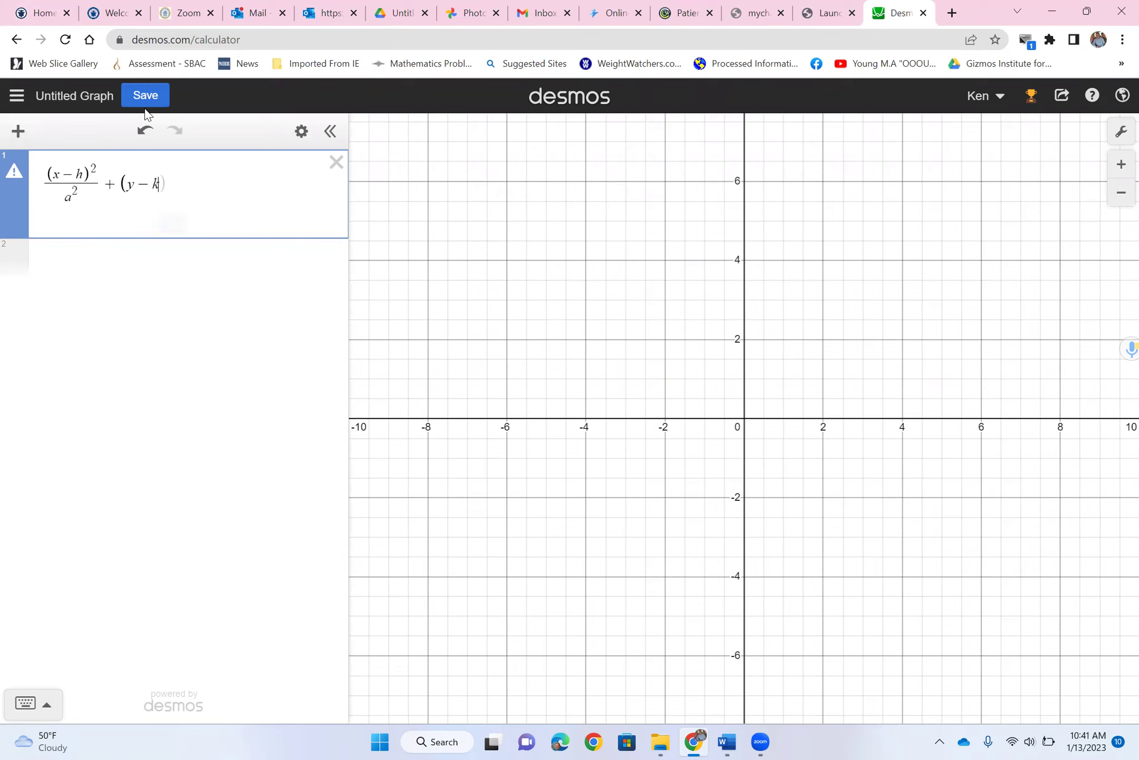
type(")^2")
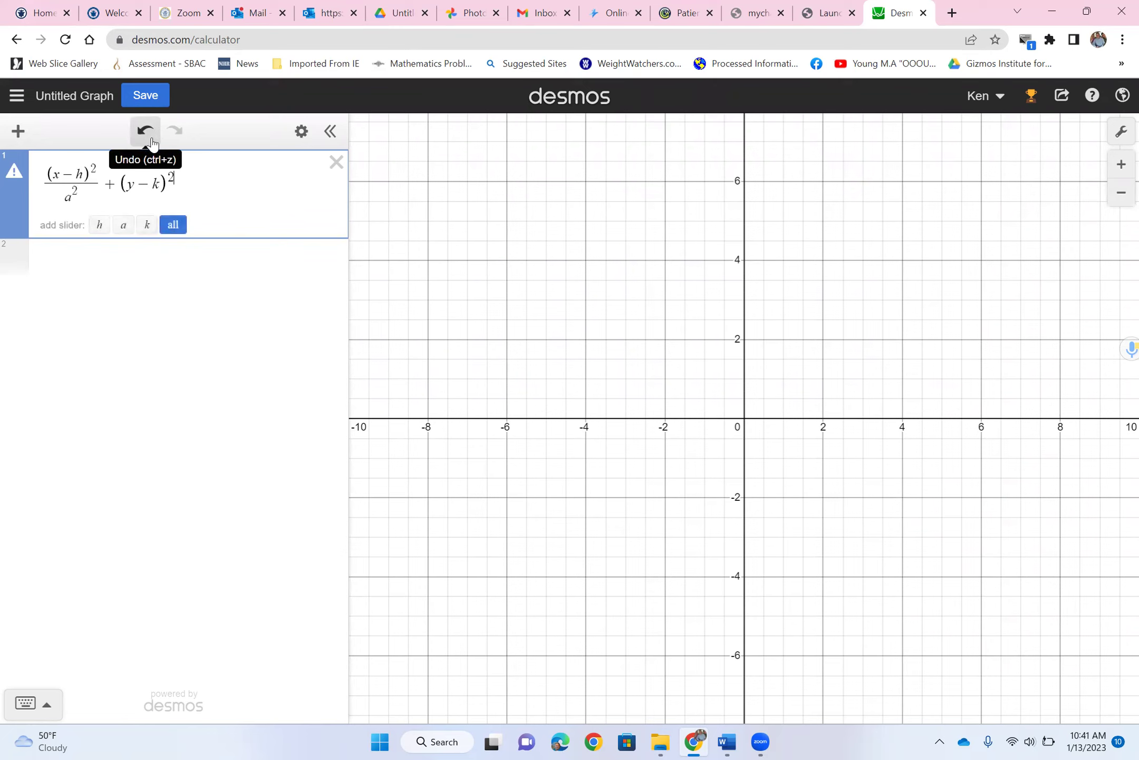
type("/b^2")
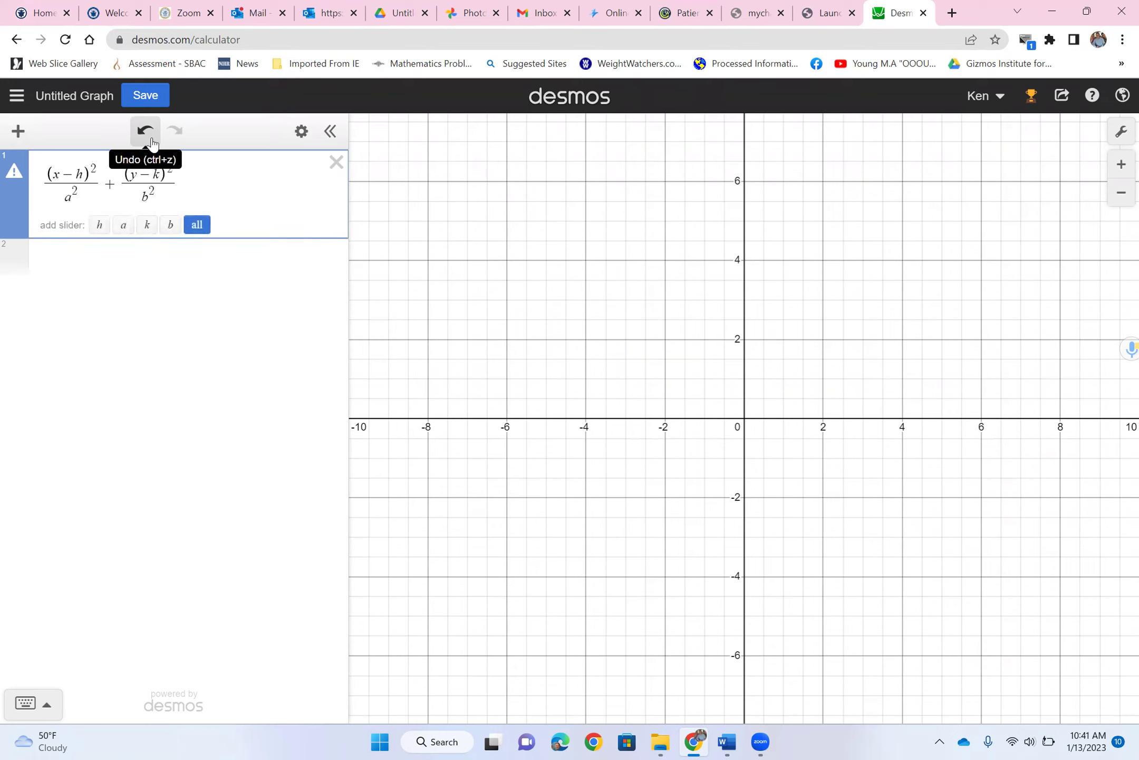
type("=1")
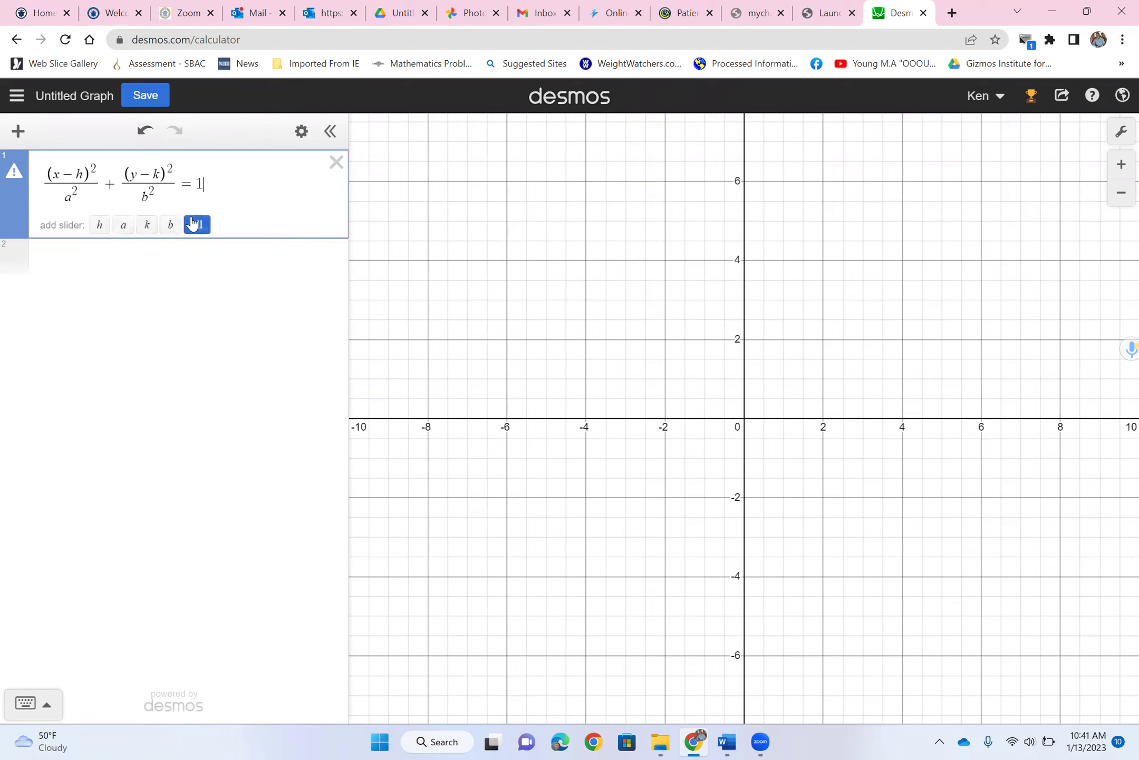
left_click(193, 223)
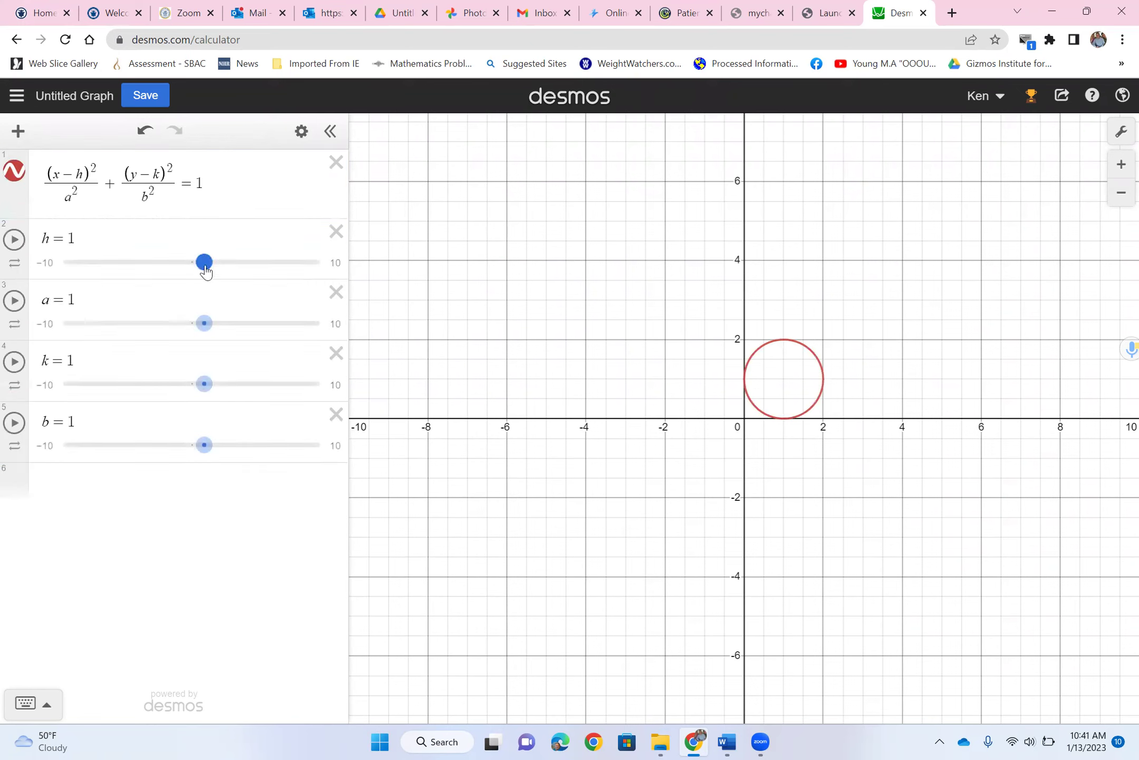
Adjust the ellipse with its sliders to h = 3.9, a = 8.7 and b = 6.3.
left_click_drag(205, 266, 242, 264)
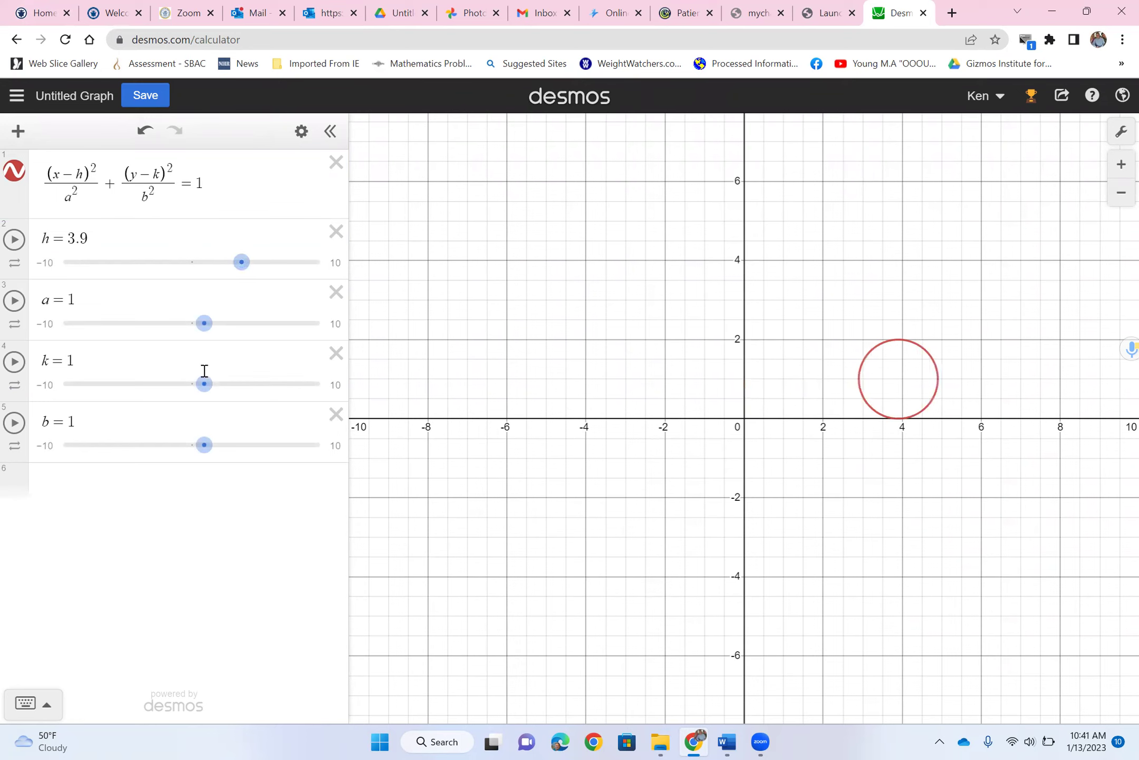
left_click_drag(205, 324, 242, 323)
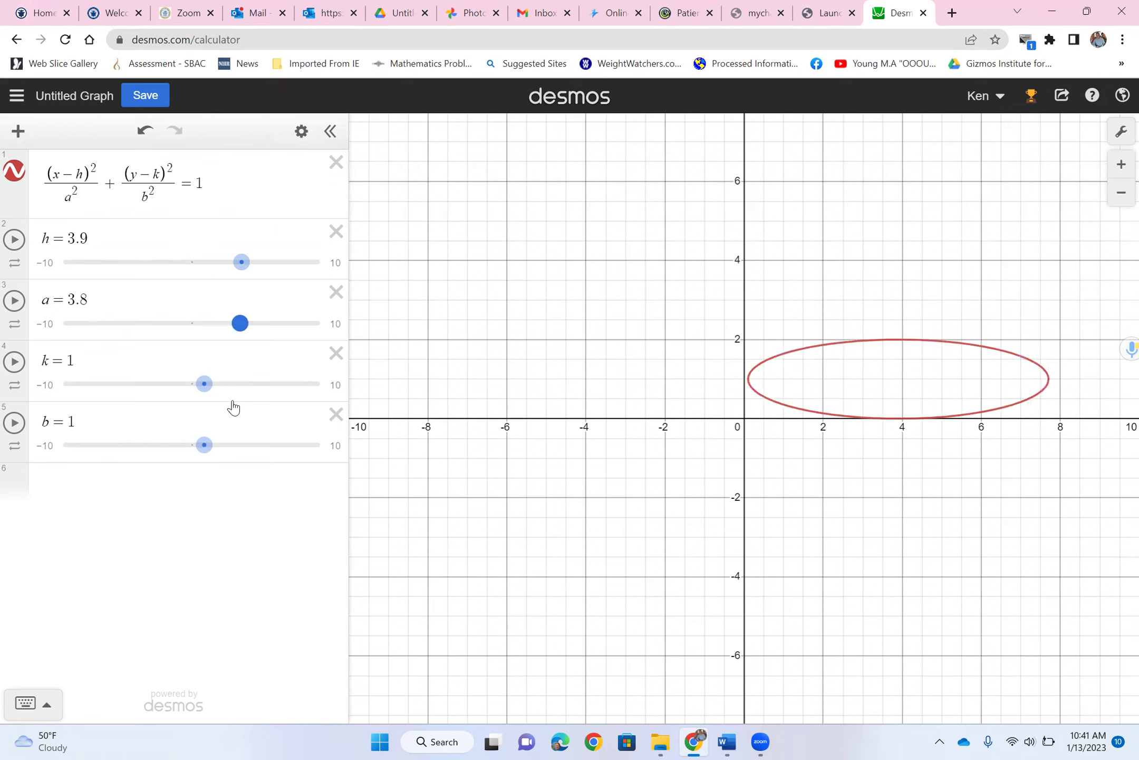
left_click_drag(204, 446, 272, 444)
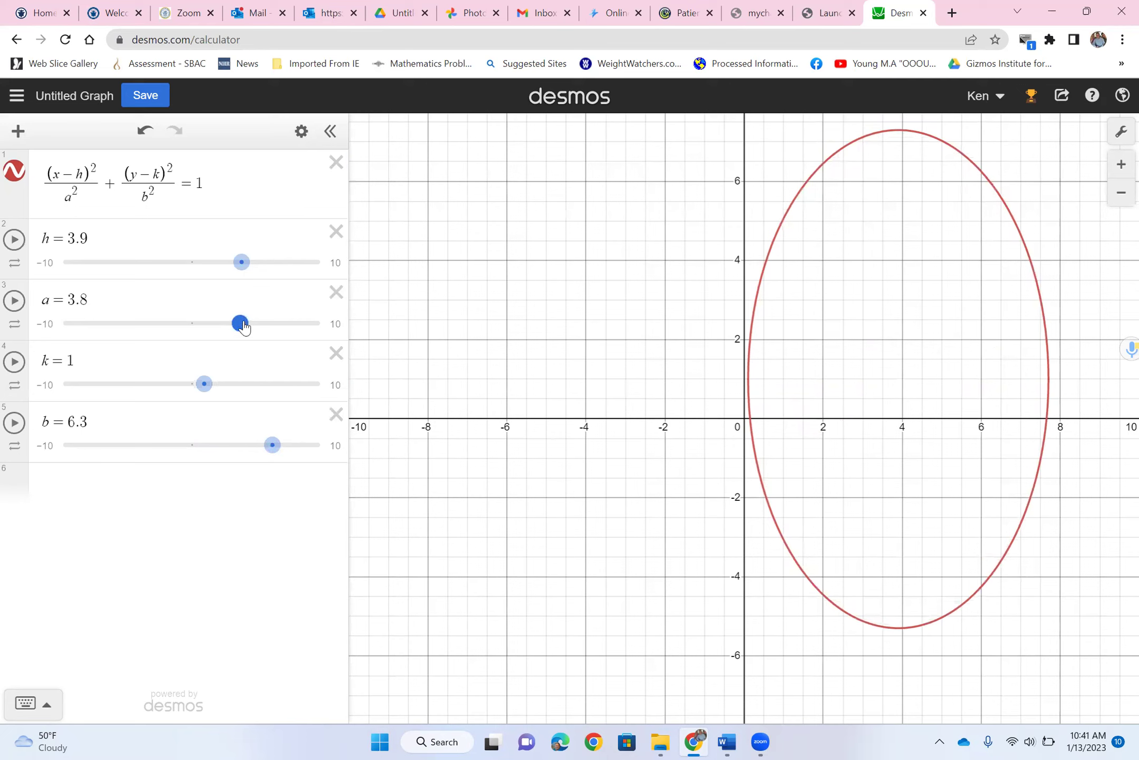
left_click_drag(243, 327, 306, 334)
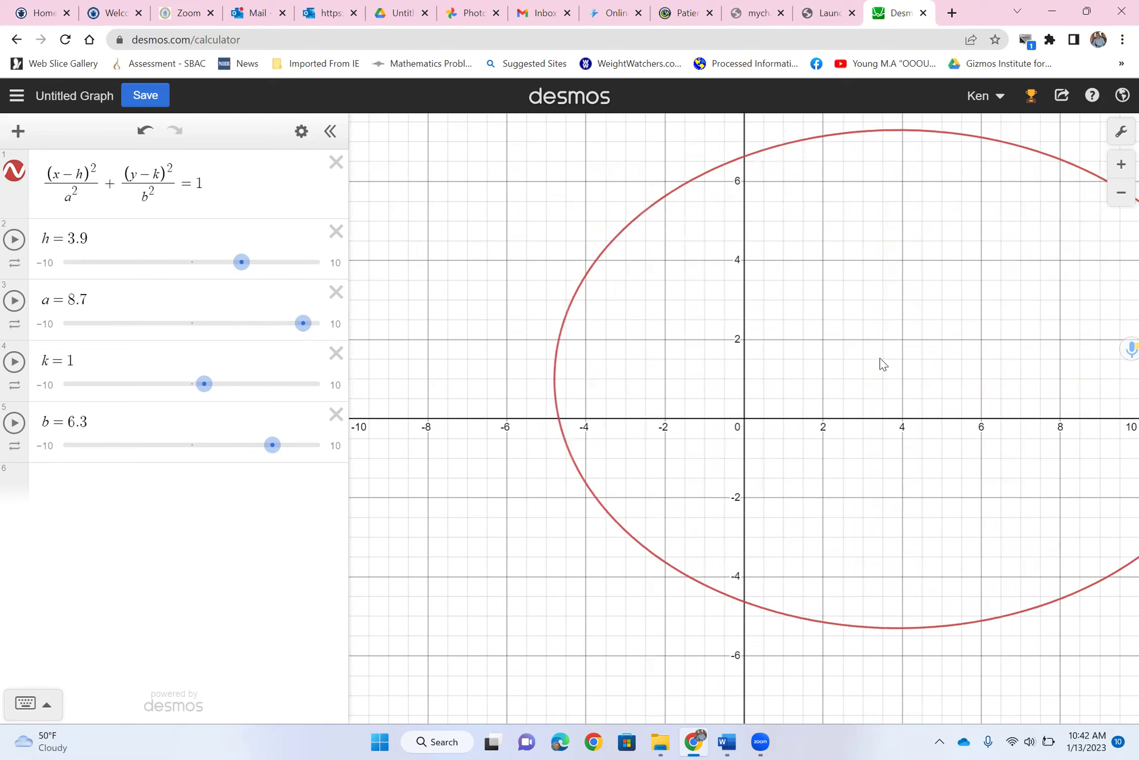
Flatten and widen the ellipse with its sliders to a = 10 and b = 1.5.
left_click(1122, 192)
left_click(1122, 192)
left_click_drag(303, 323, 364, 324)
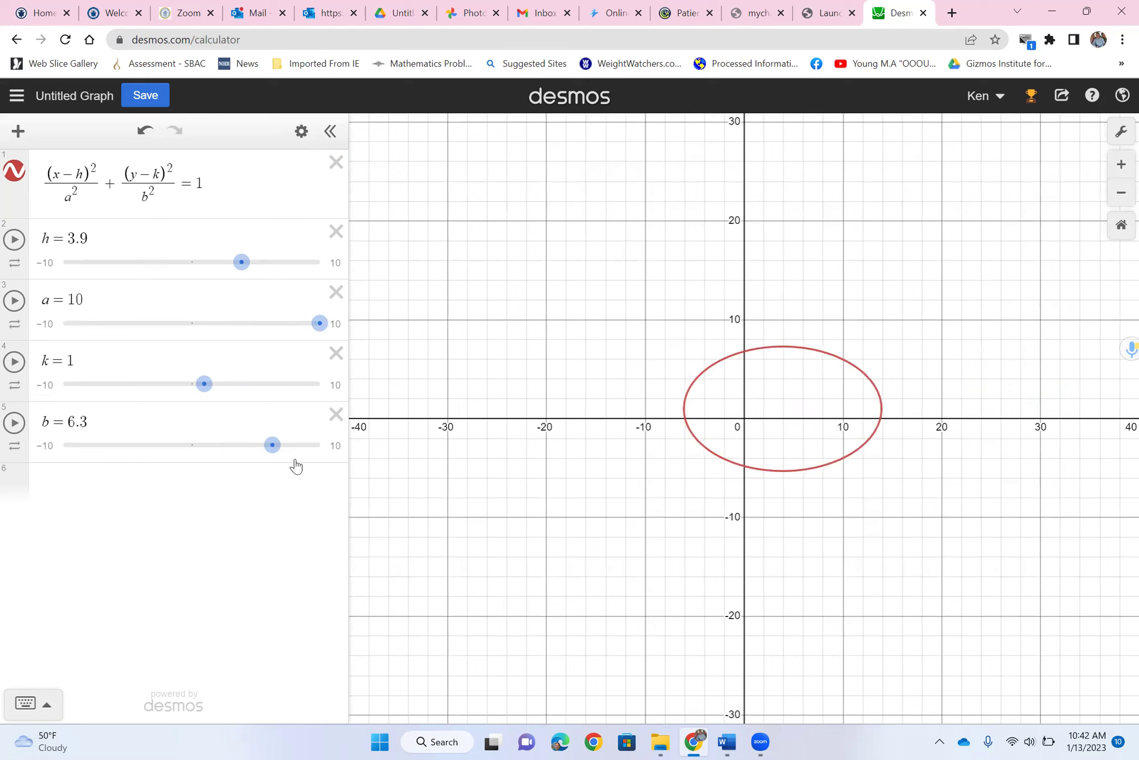
left_click_drag(274, 448, 211, 452)
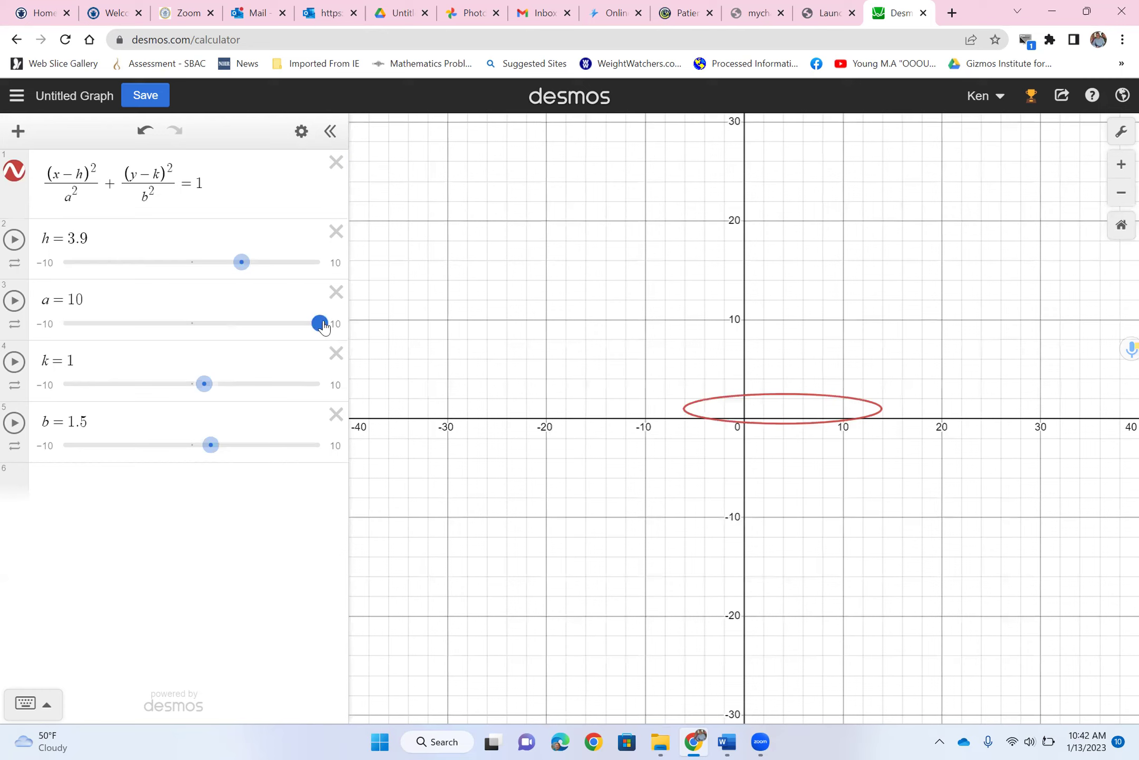
left_click_drag(323, 327, 370, 322)
Shift the ellipse's center with the sliders to h = −1 and k = −4.9.
mouse_move(242, 262)
left_mouse_down()
mouse_move(69, 265)
mouse_move(228, 262)
left_mouse_up()
mouse_move(166, 283)
left_mouse_down()
mouse_move(289, 282)
mouse_move(182, 283)
left_mouse_up()
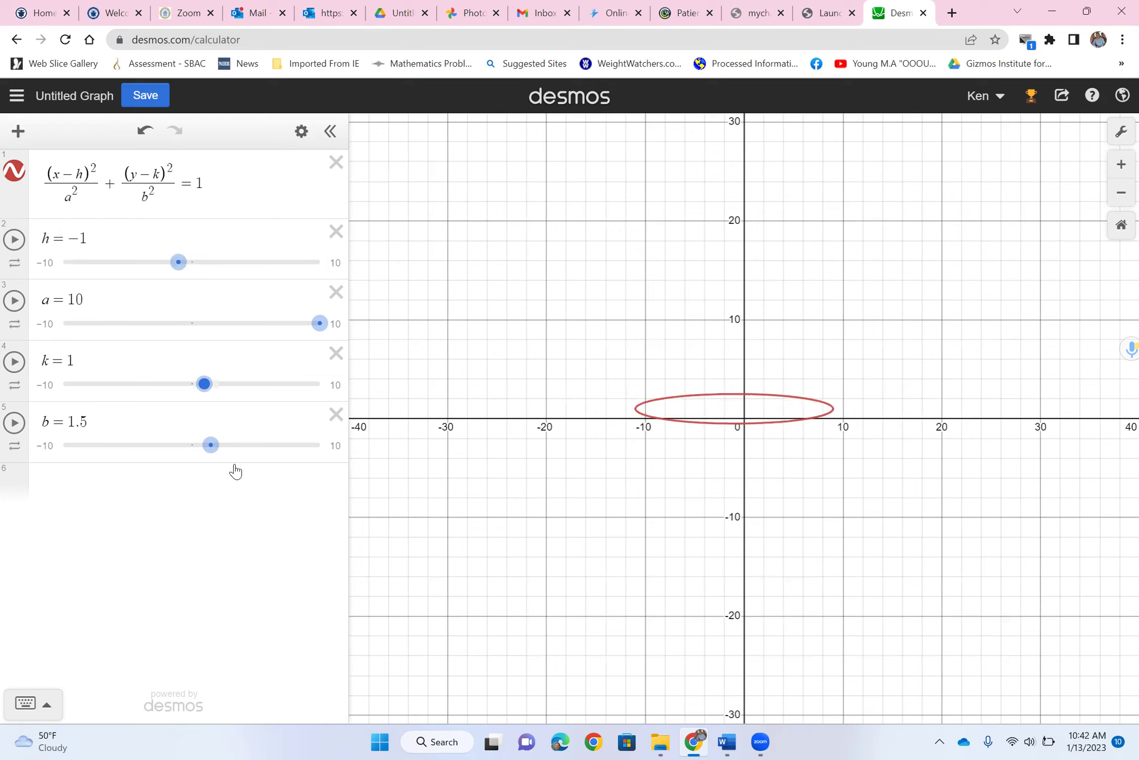
left_click_drag(209, 389, 129, 390)
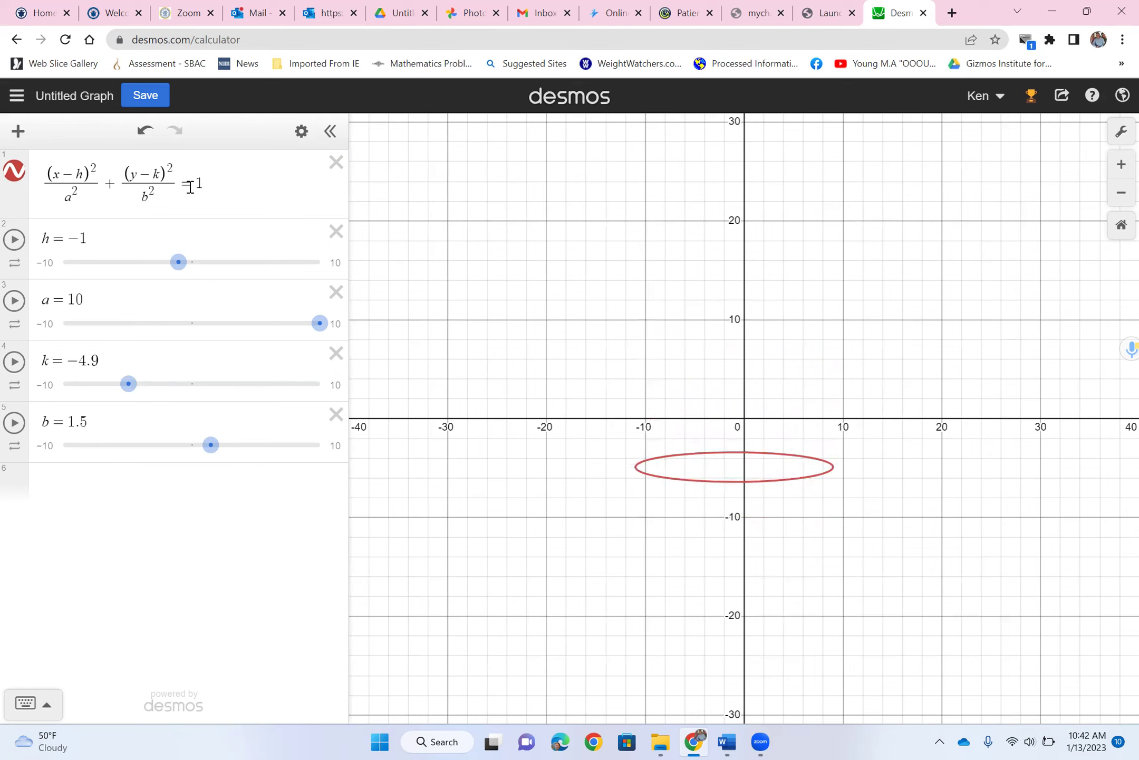
Replace the ellipse's equals sign with ≤ to shade its interior, and recolor the graph blue.
left_click_drag(190, 188, 179, 183)
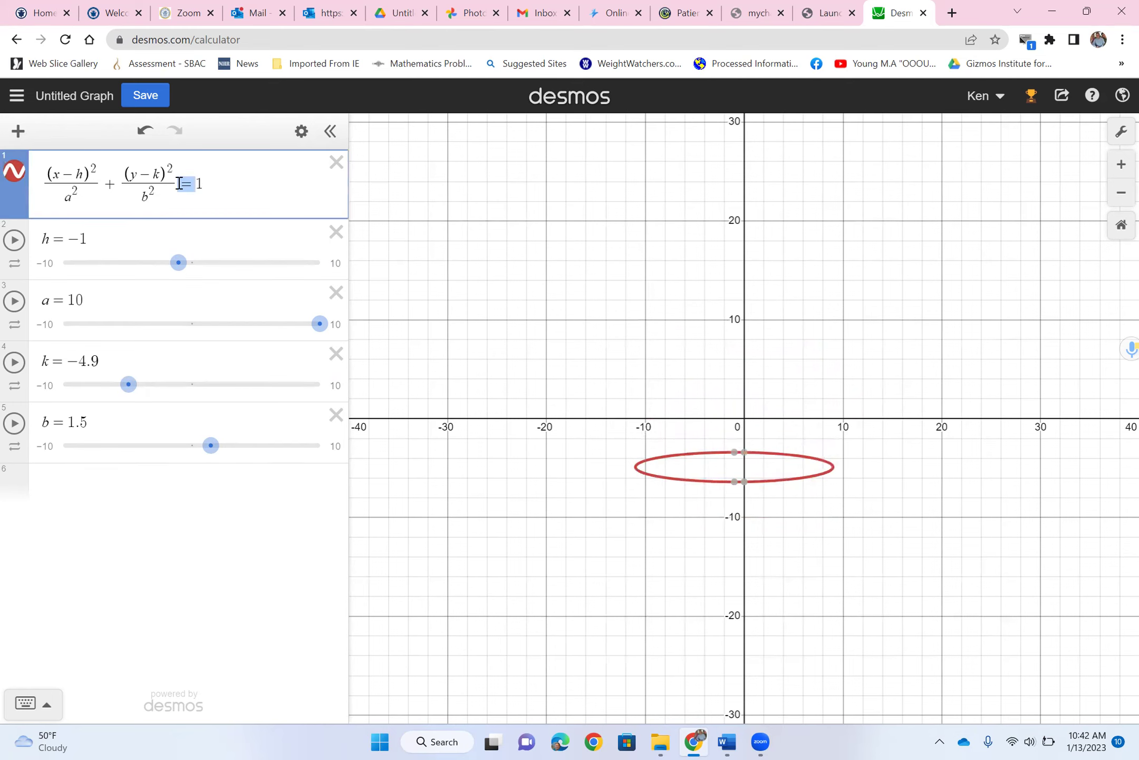
type(">")
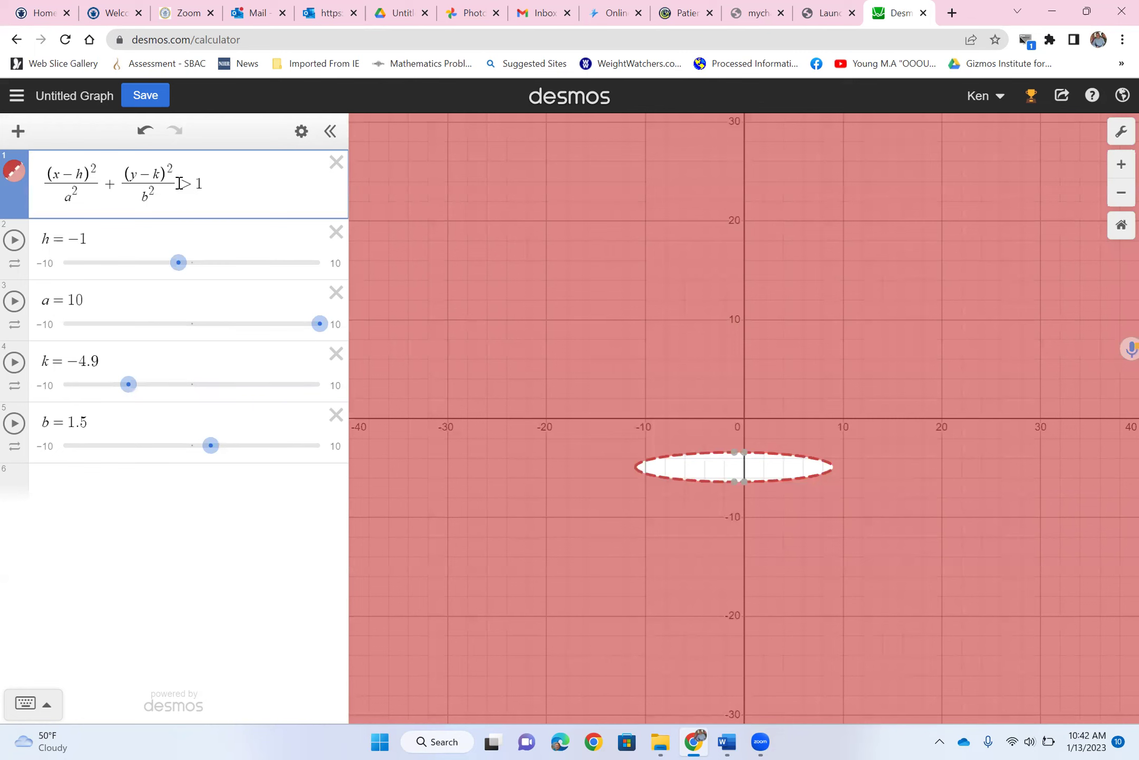
key("BackSpace")
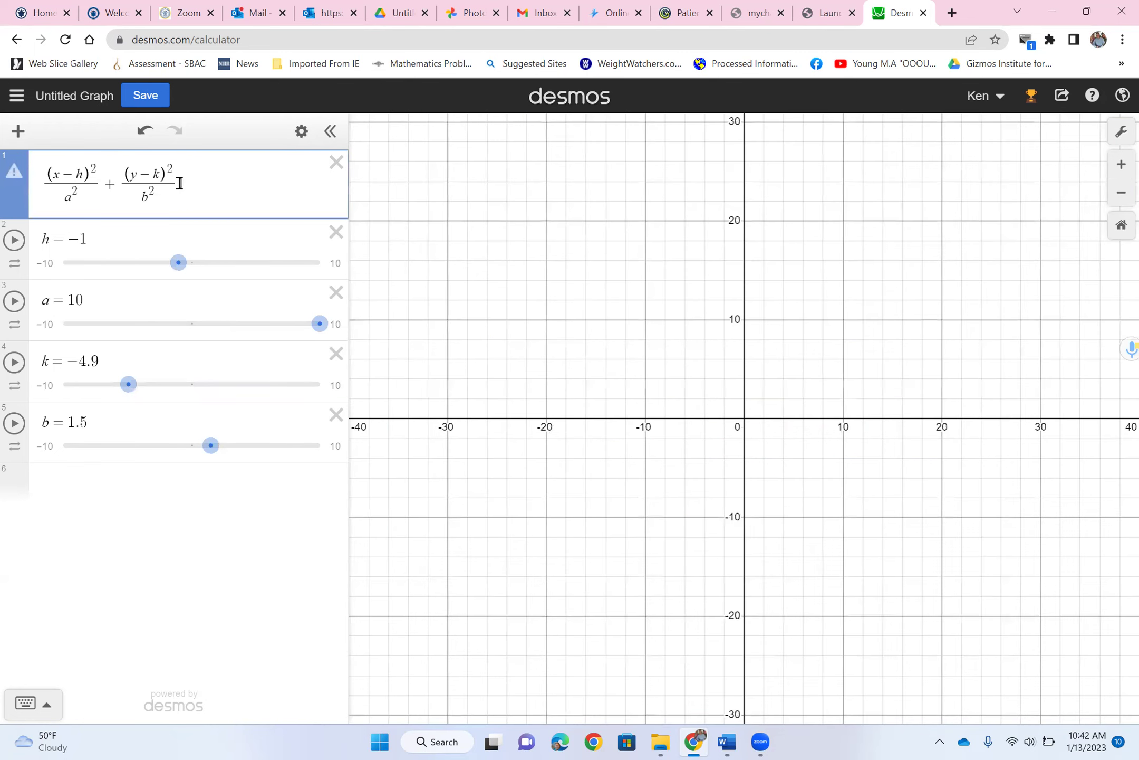
type("<")
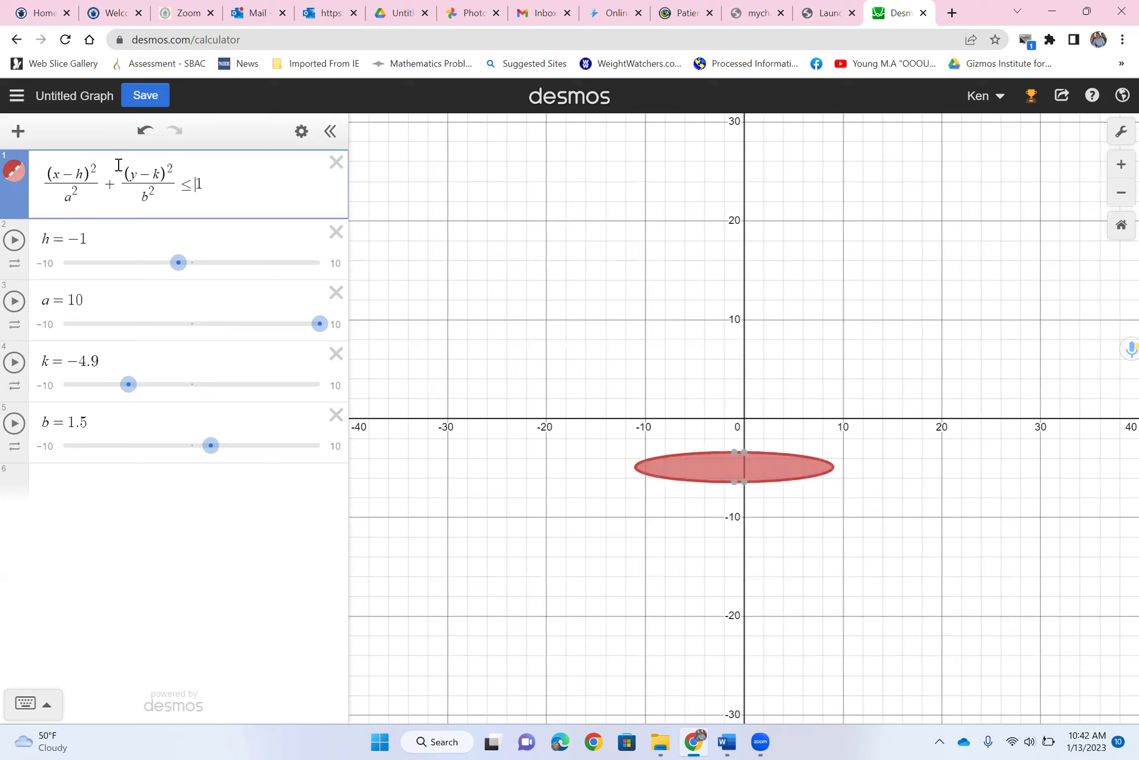
left_click(12, 174)
left_click(78, 249)
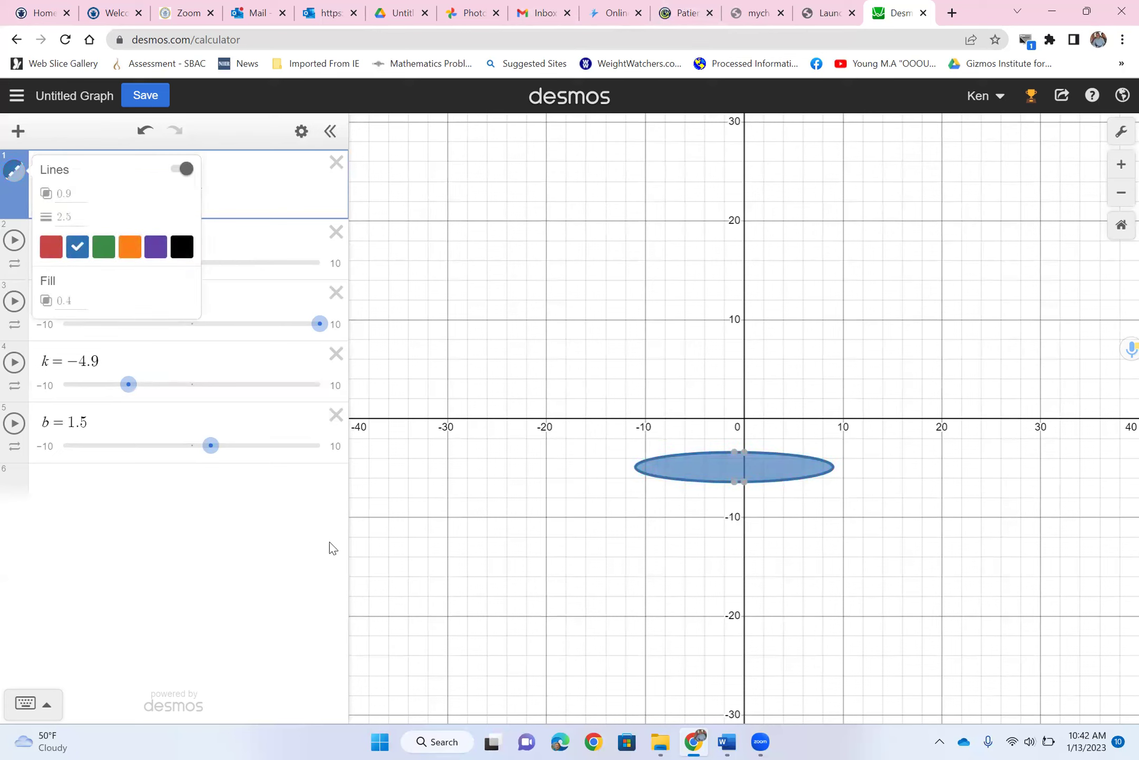